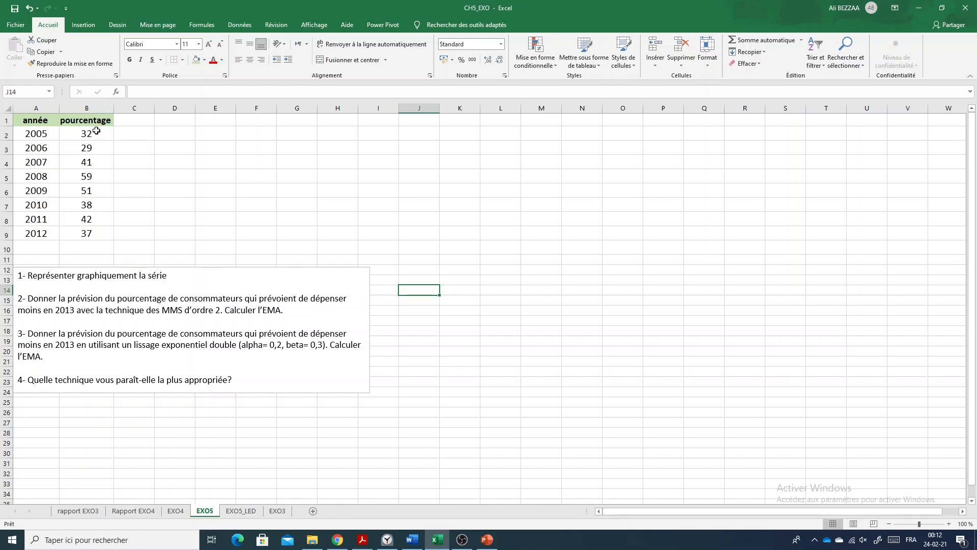
# Insert a scatter chart with straight lines and markers from A1:B9, then place and enlarge it over columns J to Q.
pyautogui.click(34, 121)
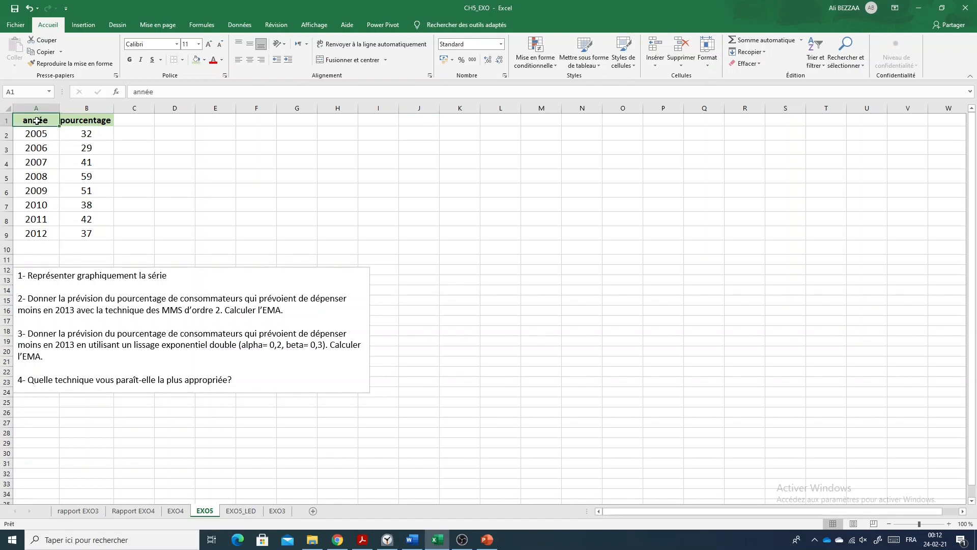
pyautogui.moveTo(36, 121); pyautogui.dragTo(72, 233)
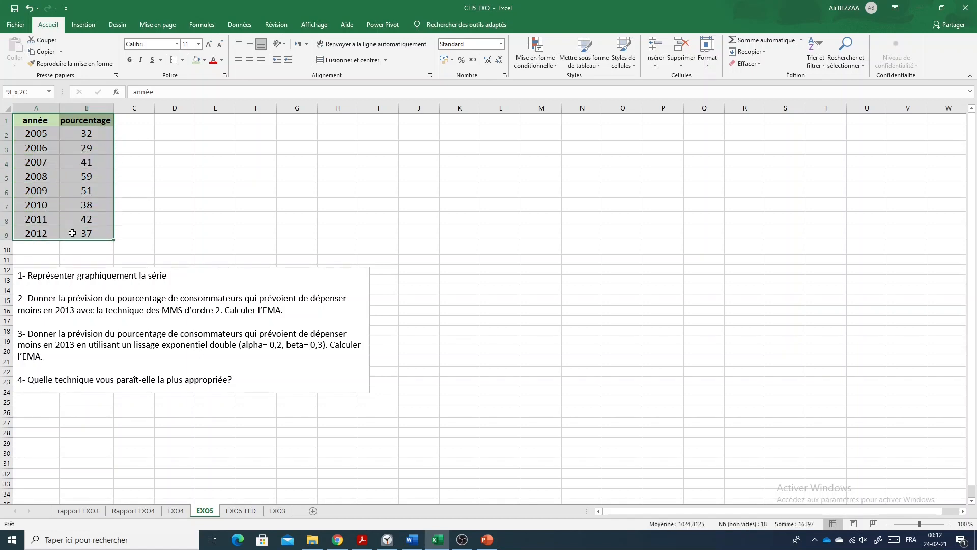
pyautogui.click(94, 30)
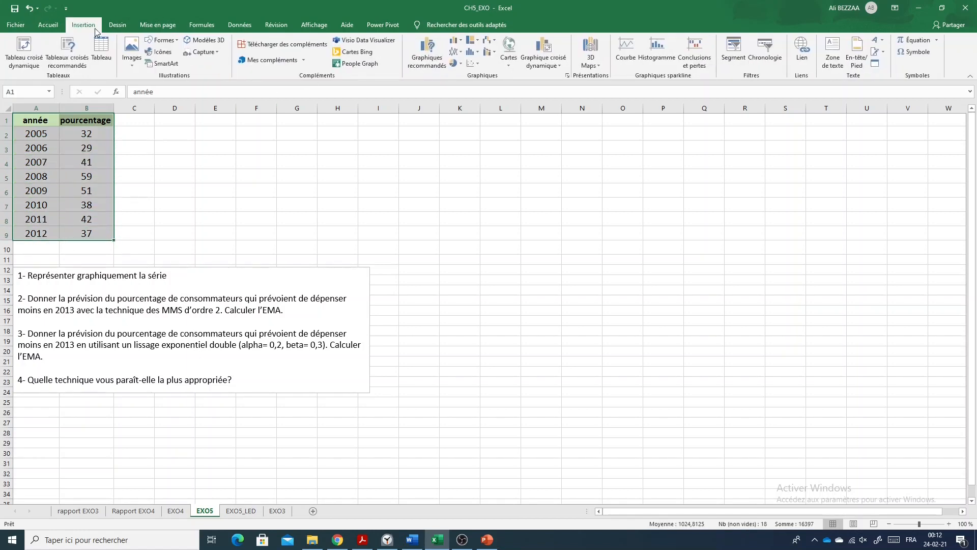
pyautogui.click(472, 63)
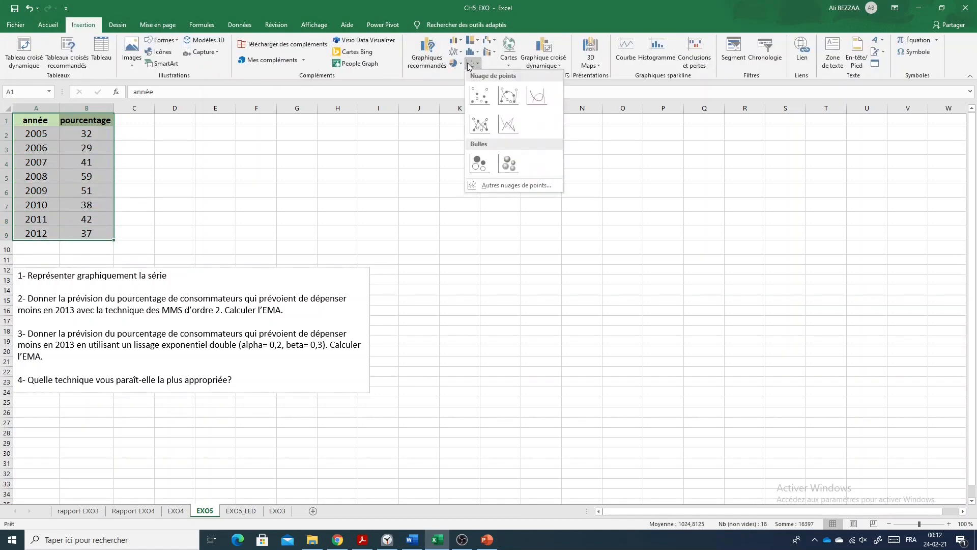
pyautogui.click(480, 124)
pyautogui.moveTo(552, 246); pyautogui.dragTo(582, 137)
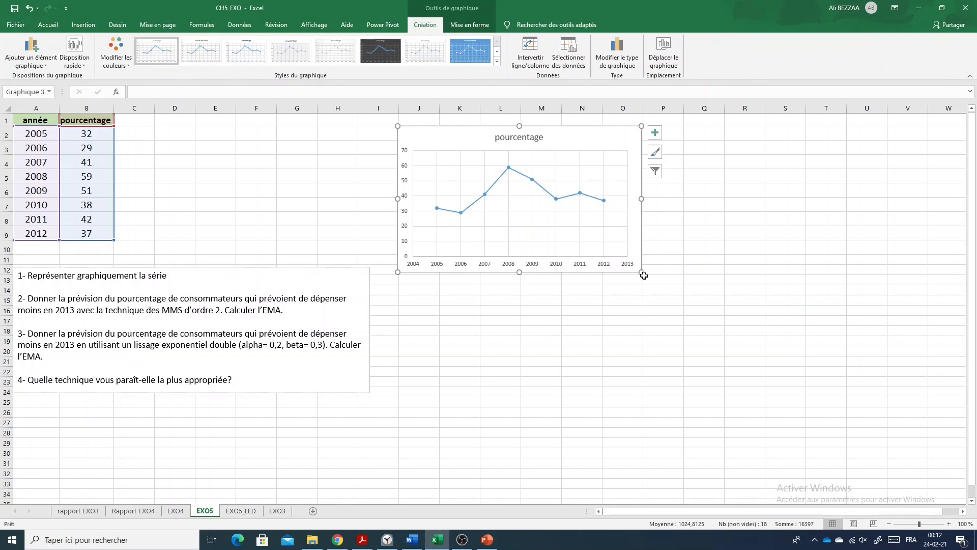
pyautogui.moveTo(642, 272); pyautogui.dragTo(704, 311)
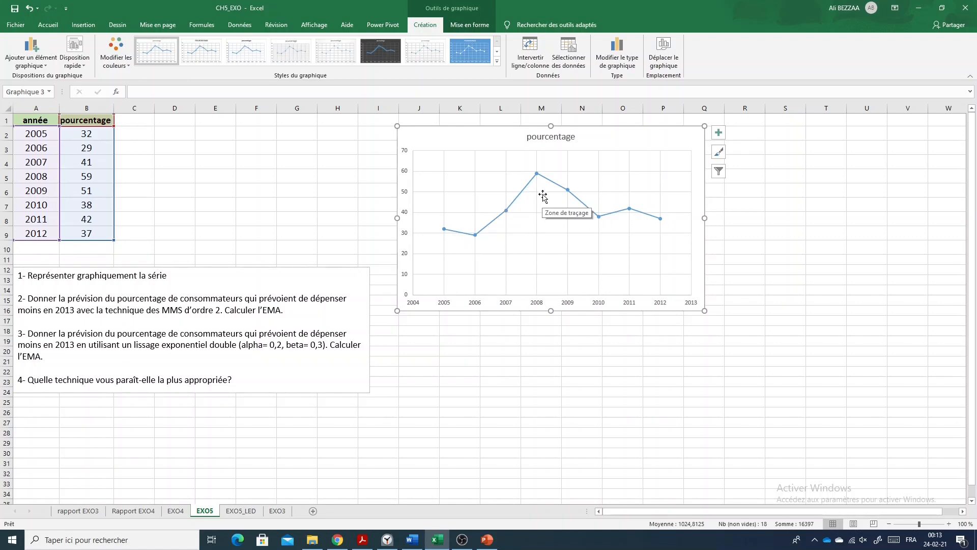
# Add a linear trendline to the pourcentage series in the chart.
pyautogui.click(626, 209)
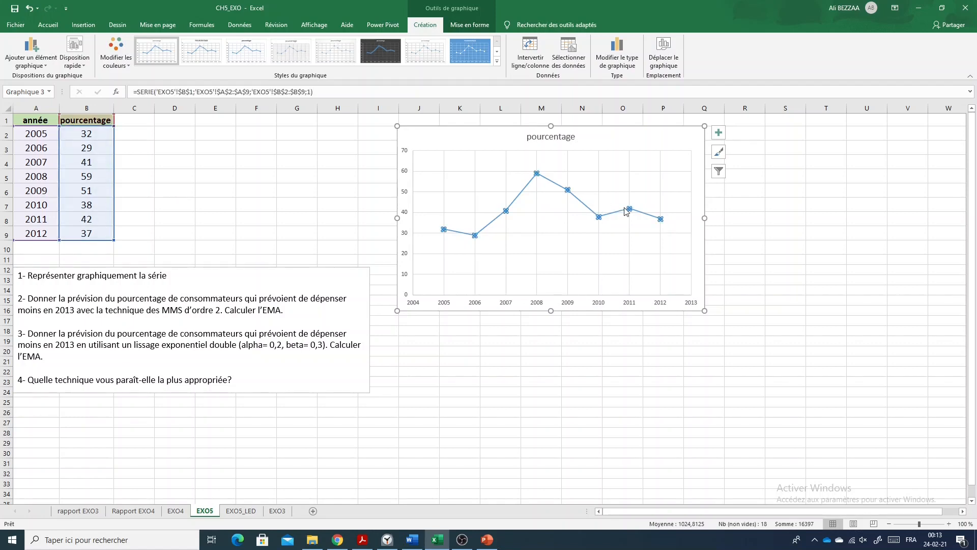
pyautogui.rightClick(625, 210)
pyautogui.click(659, 289)
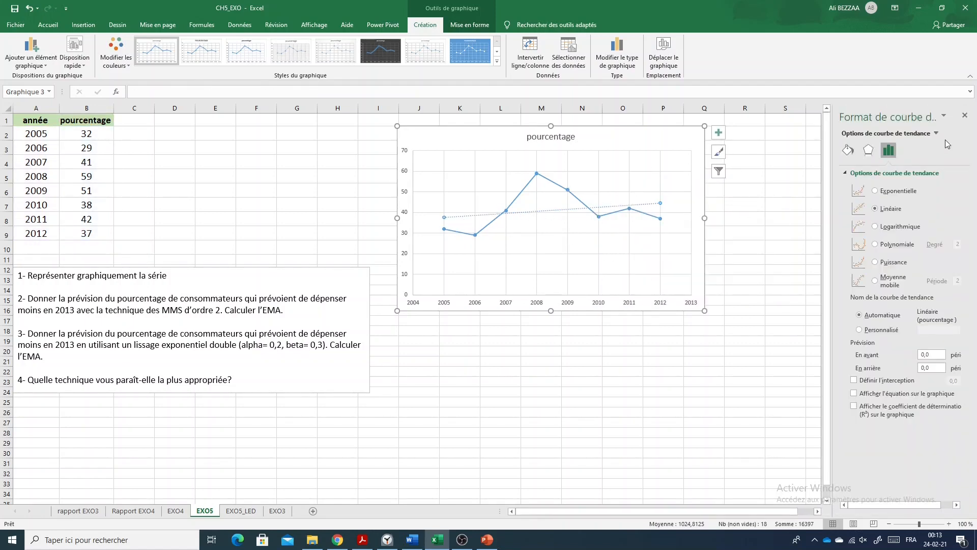
pyautogui.click(965, 116)
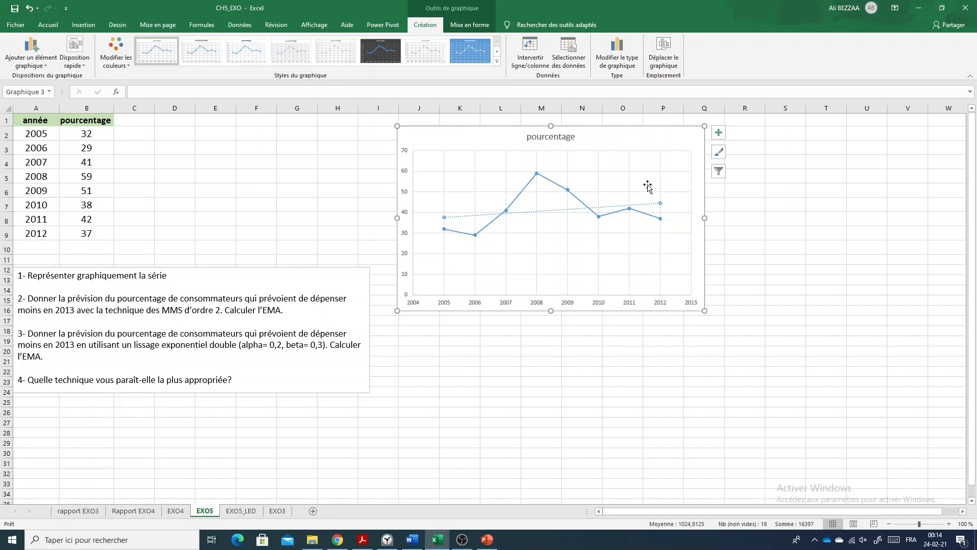
# Delete the pourcentage chart from the EXO5 sheet.
pyautogui.click(684, 141)
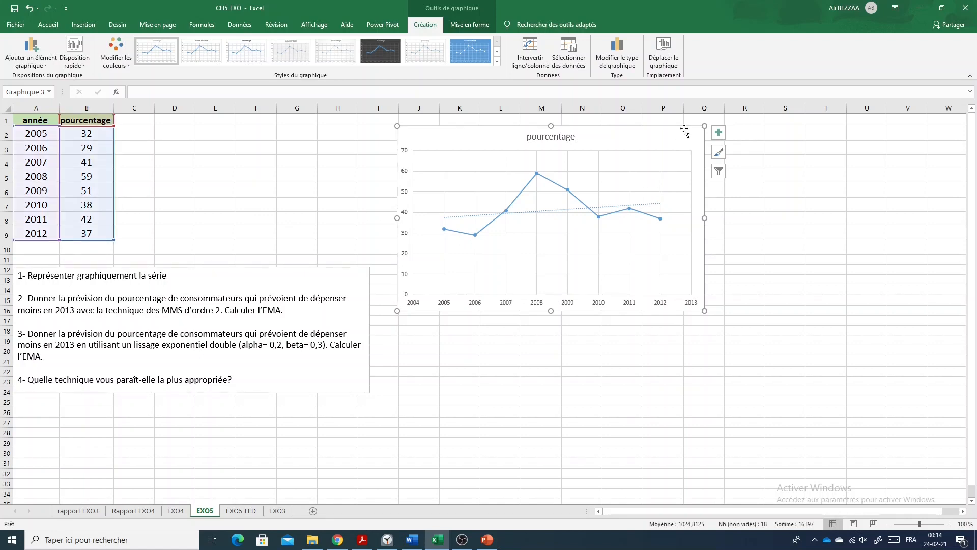
pyautogui.click(684, 125)
pyautogui.click(679, 133)
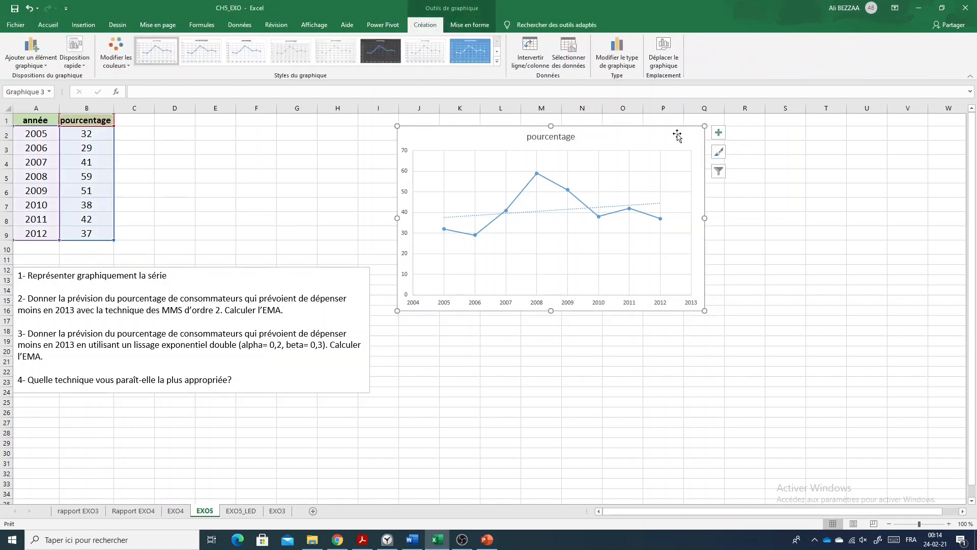
pyautogui.press('Delete')
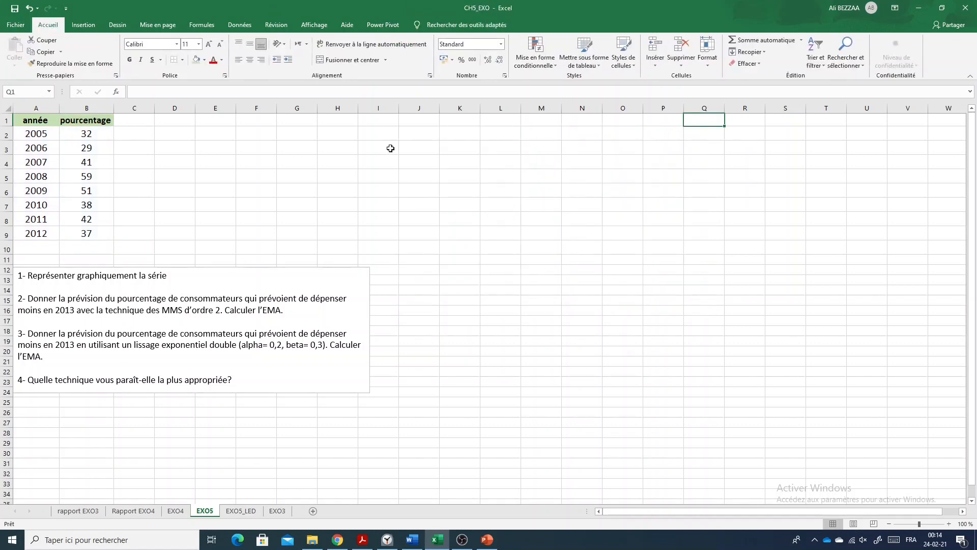
# Enter the column headers prévision, Ecart and Ecart absolu in cells C1, D1 and E1.
pyautogui.click(132, 124)
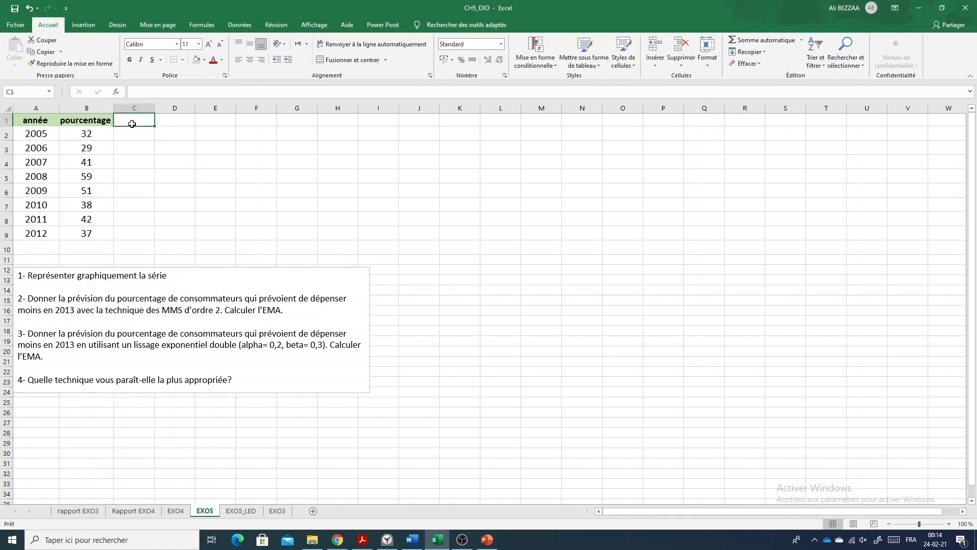
pyautogui.write('prévision')
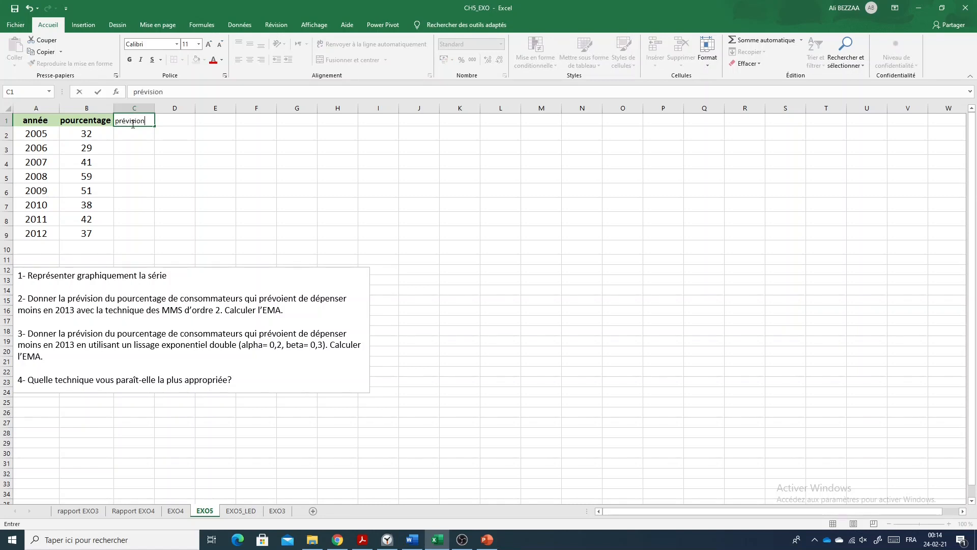
pyautogui.press('Tab')
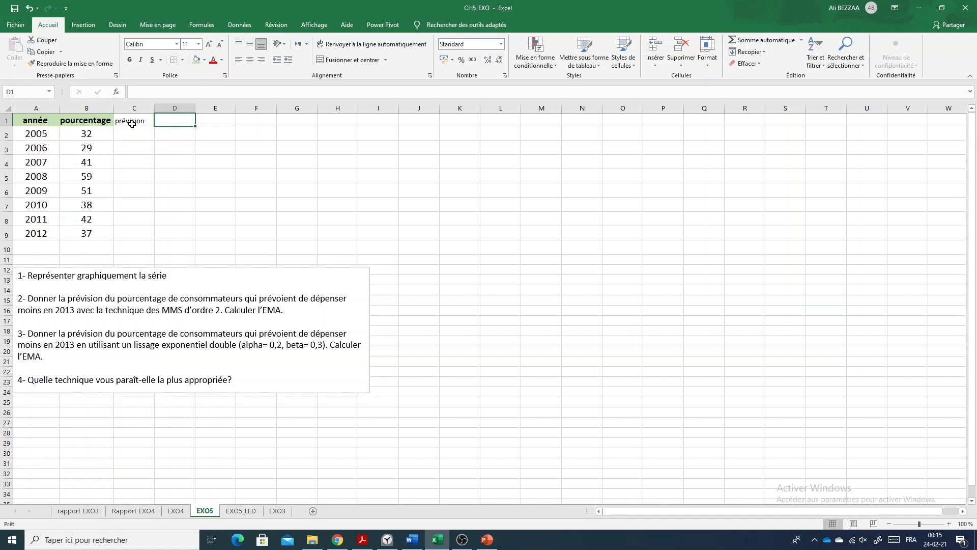
pyautogui.write('Ecart')
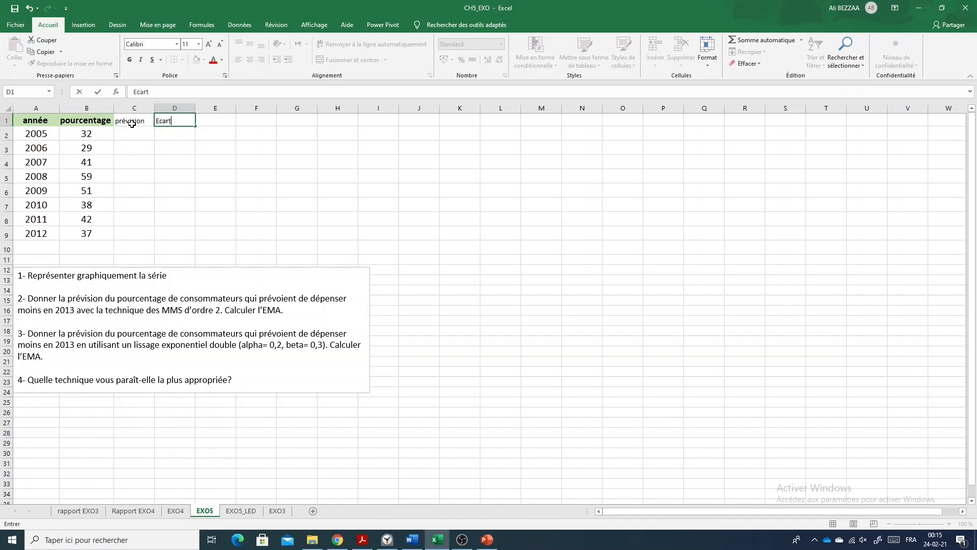
pyautogui.press('Tab')
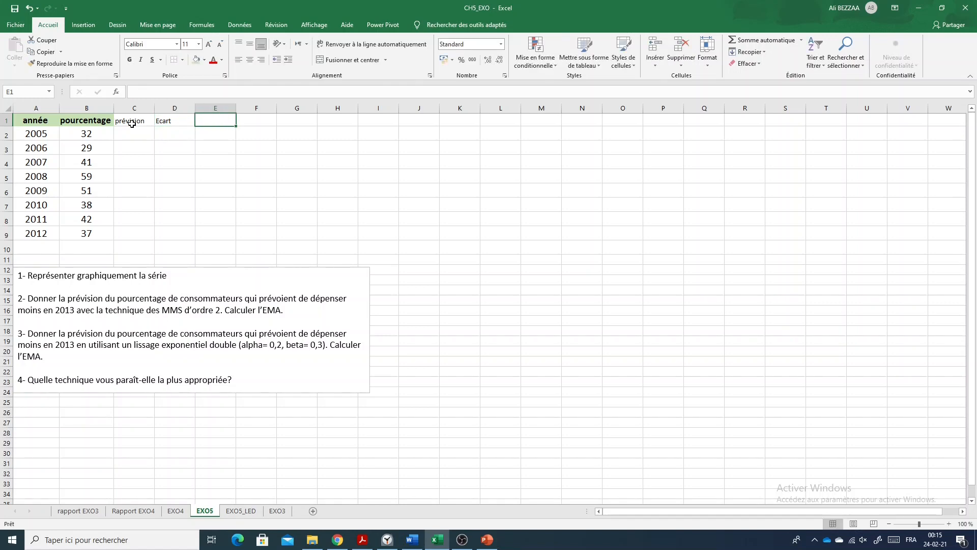
pyautogui.write('Ecar')
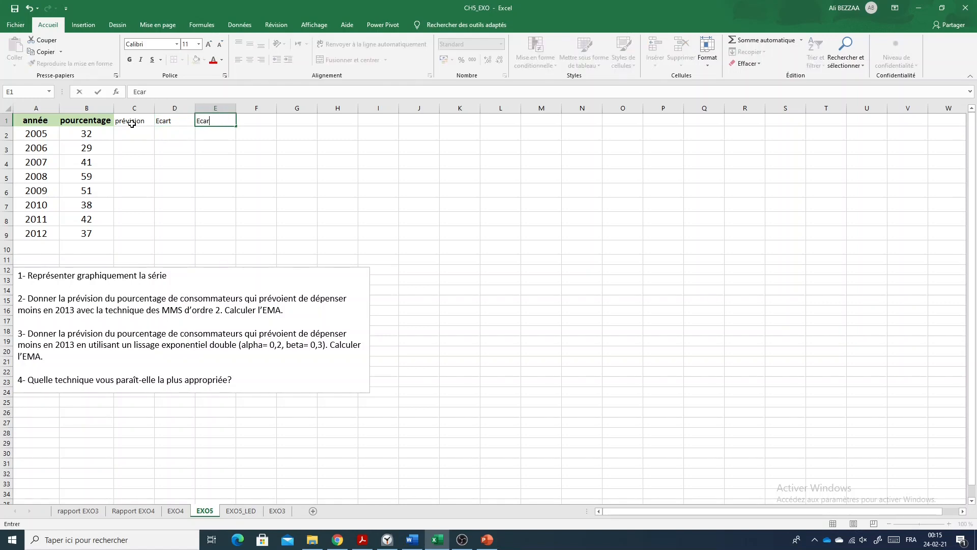
pyautogui.write('t absolu')
pyautogui.click(134, 132)
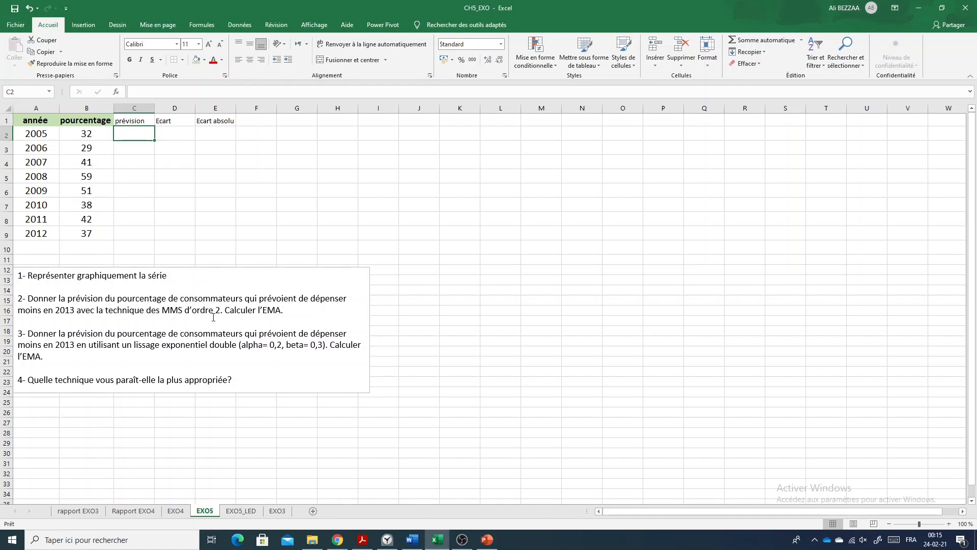
# Calculate the order-2 moving average forecast for 2007 in C4 with the formula =(B2+B3)/2.
pyautogui.click(32, 163)
pyautogui.click(85, 133)
pyautogui.click(86, 148)
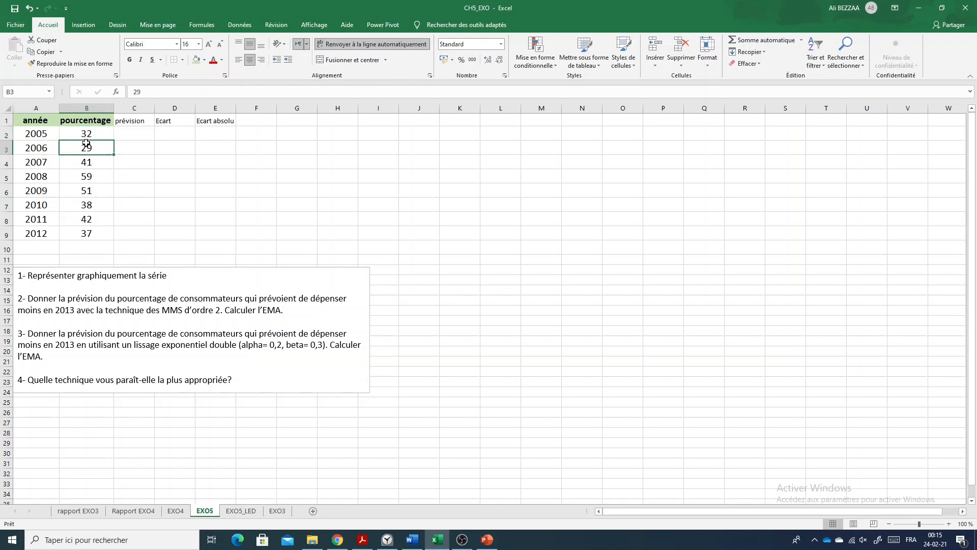
pyautogui.click(130, 164)
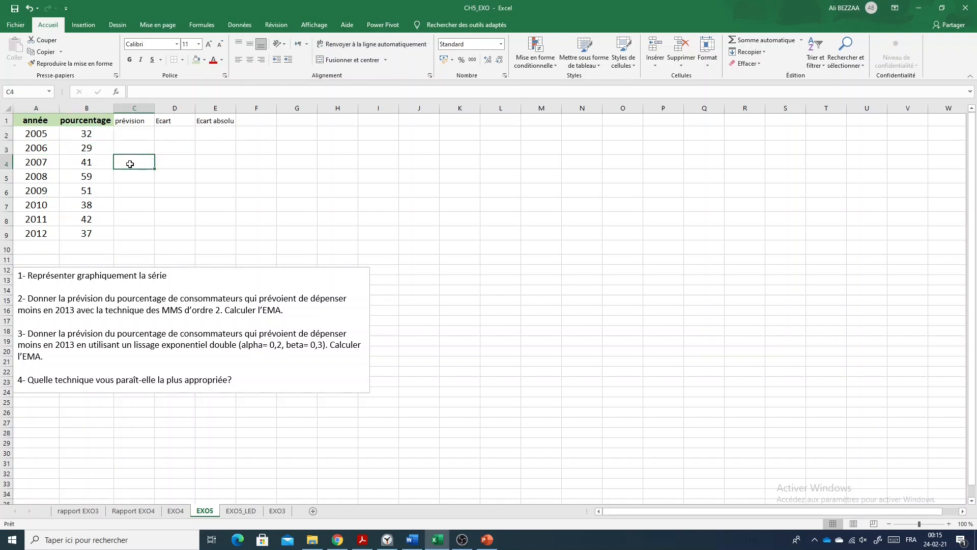
pyautogui.write('=')
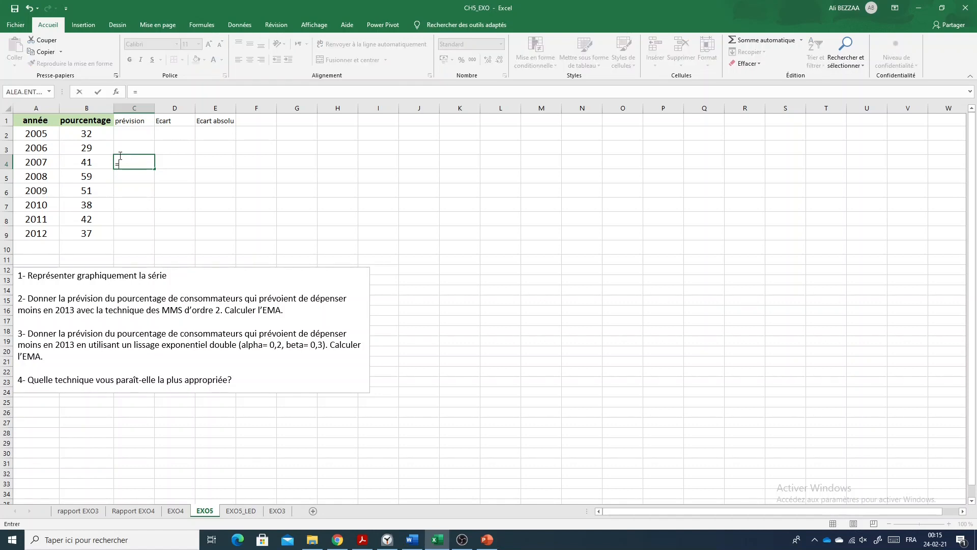
pyautogui.write('(')
pyautogui.click(91, 134)
pyautogui.write('+')
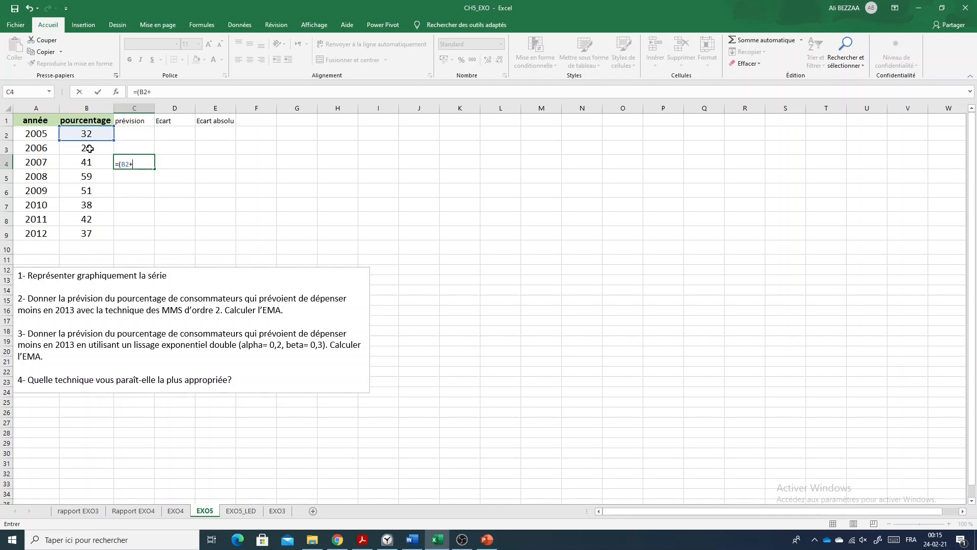
pyautogui.click(90, 148)
pyautogui.write(')/2')
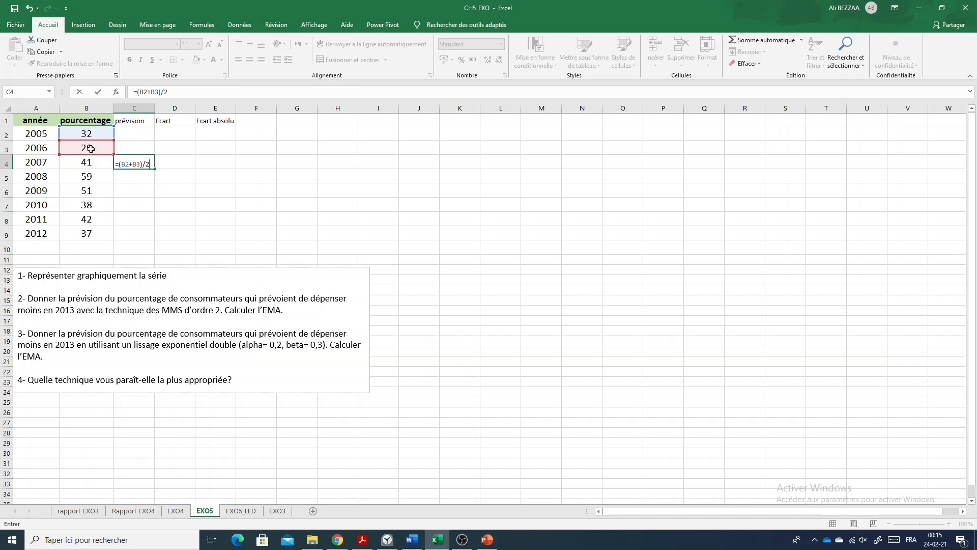
pyautogui.press('Return')
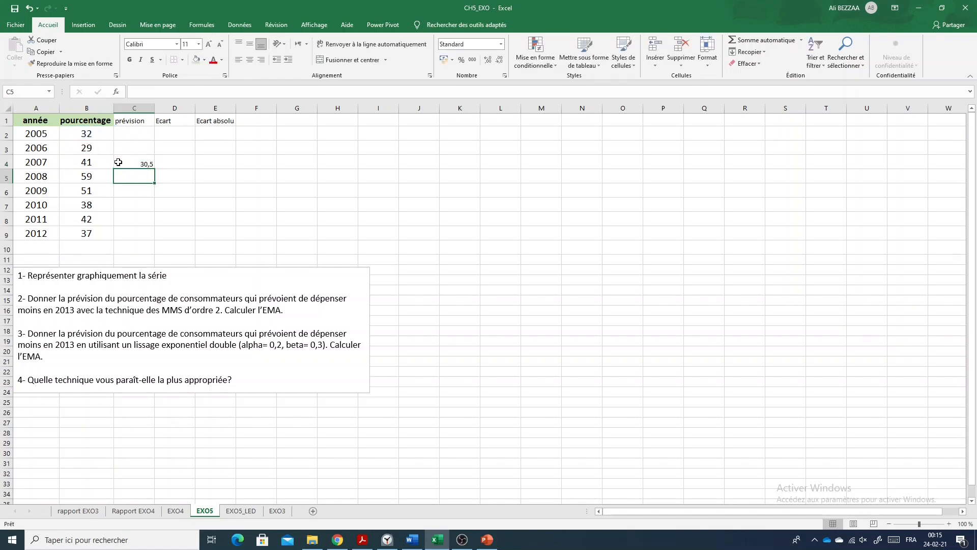
# Fill the forecast formula from C4 down to C10.
pyautogui.click(135, 162)
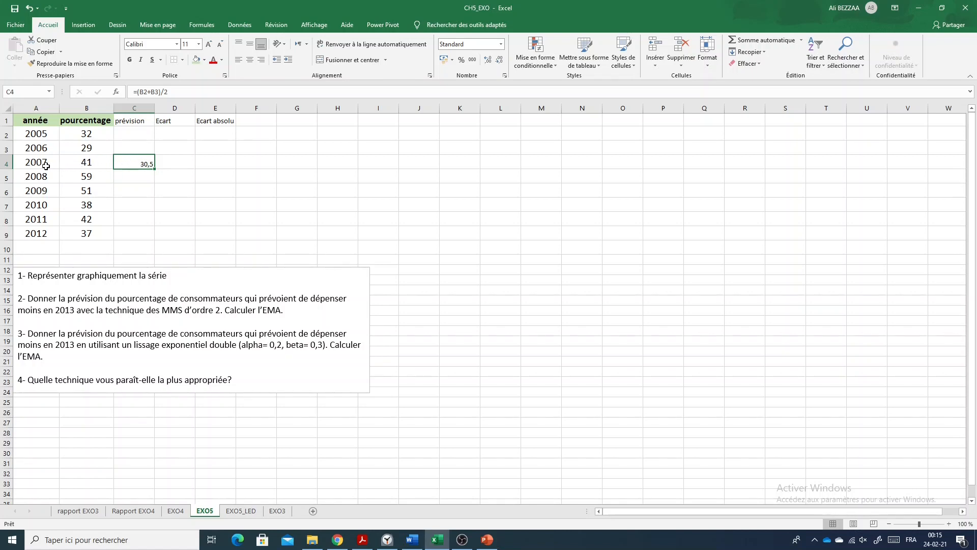
pyautogui.click(96, 166)
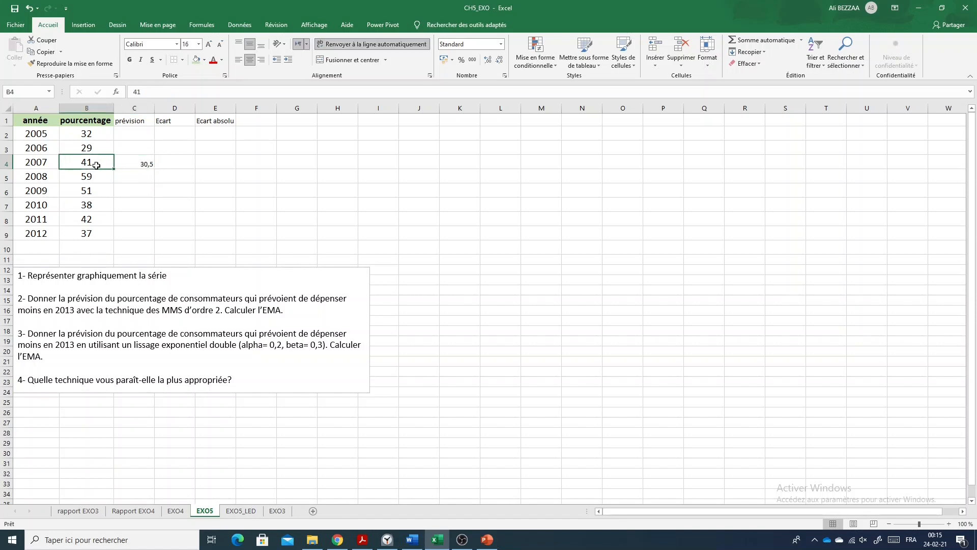
pyautogui.click(135, 163)
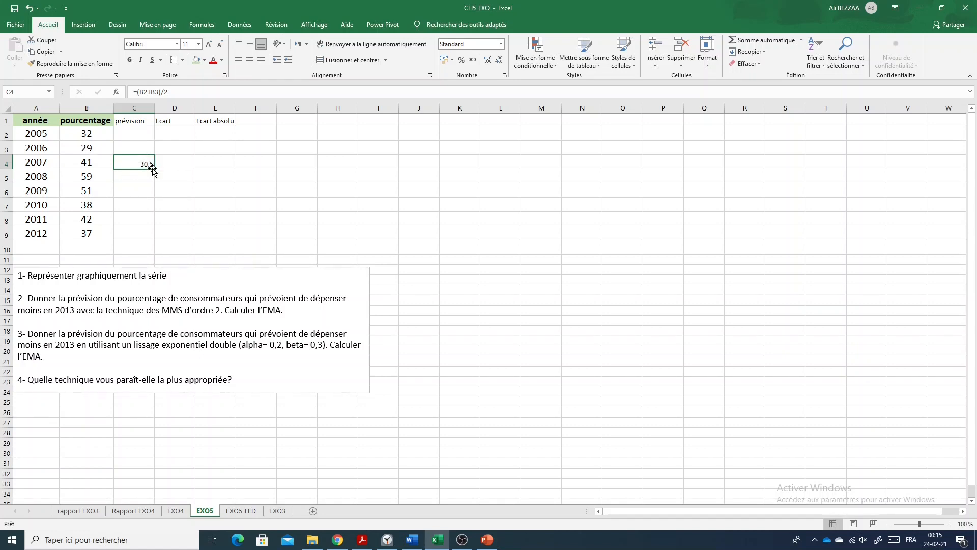
pyautogui.moveTo(152, 167); pyautogui.dragTo(150, 239)
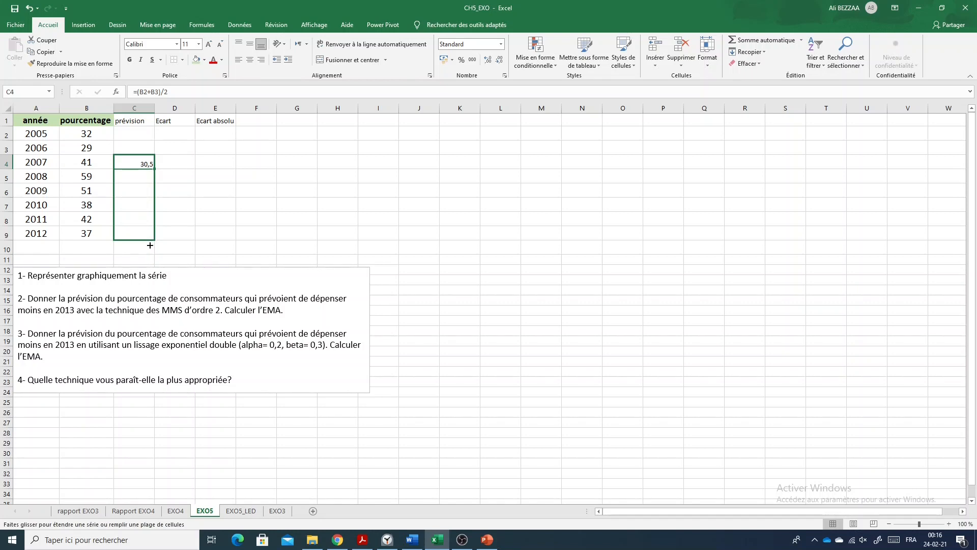
pyautogui.moveTo(150, 247); pyautogui.dragTo(150, 251)
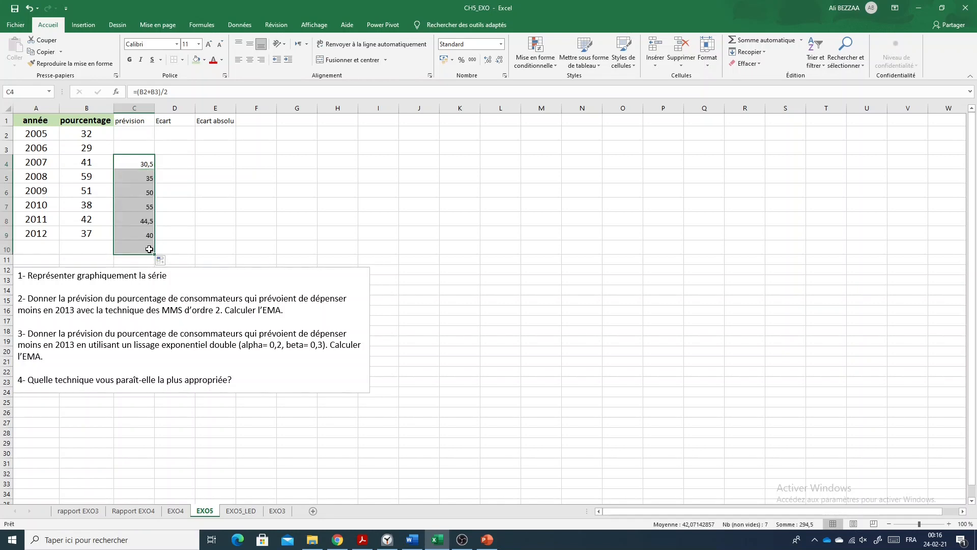
pyautogui.click(134, 248)
# Enter the year 2013 in A10 and make both A10 and its forecast in C10 red and bold.
pyautogui.click(43, 249)
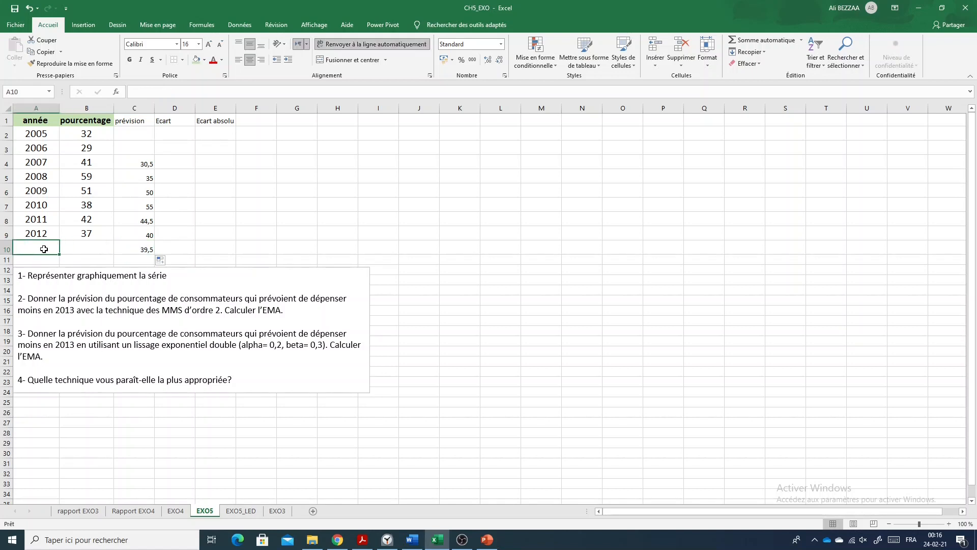
pyautogui.write('2013')
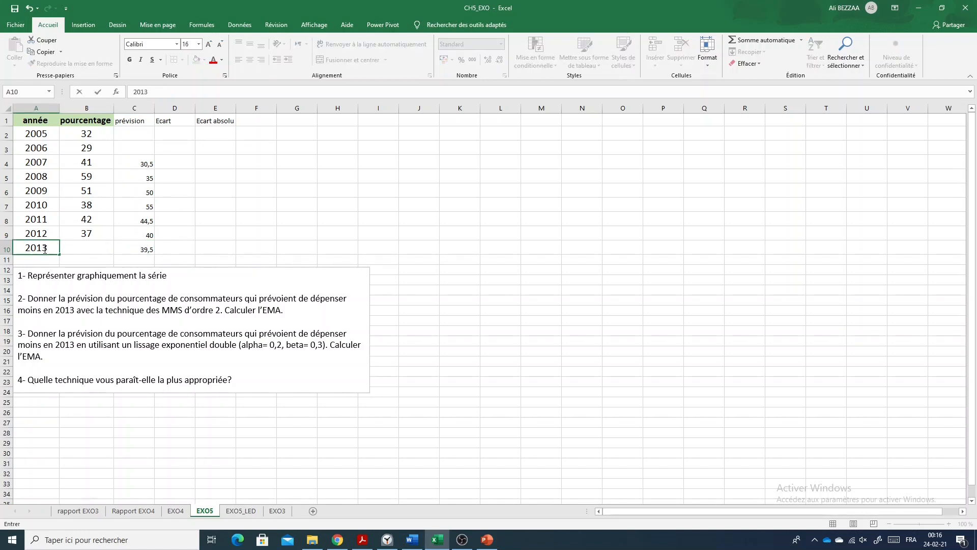
pyautogui.keyDown('ctrl'); pyautogui.click(125, 244); pyautogui.keyUp('ctrl')
pyautogui.keyDown('ctrl'); pyautogui.click(42, 249); pyautogui.keyUp('ctrl')
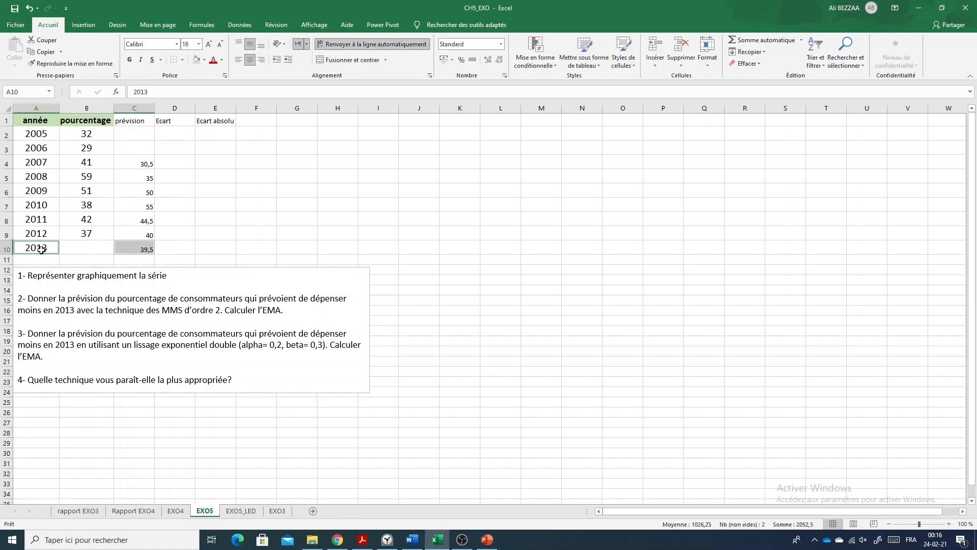
pyautogui.click(213, 60)
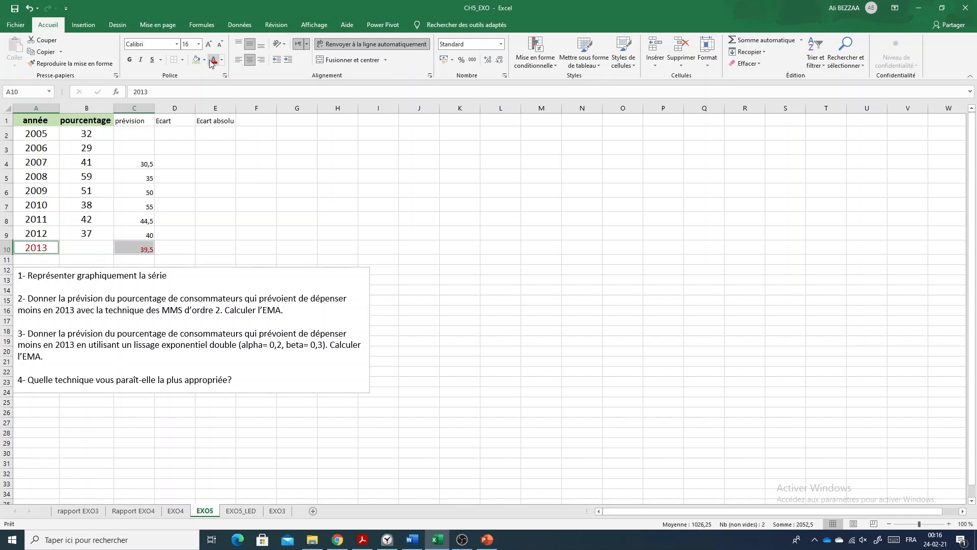
pyautogui.click(130, 60)
pyautogui.click(161, 246)
pyautogui.click(128, 248)
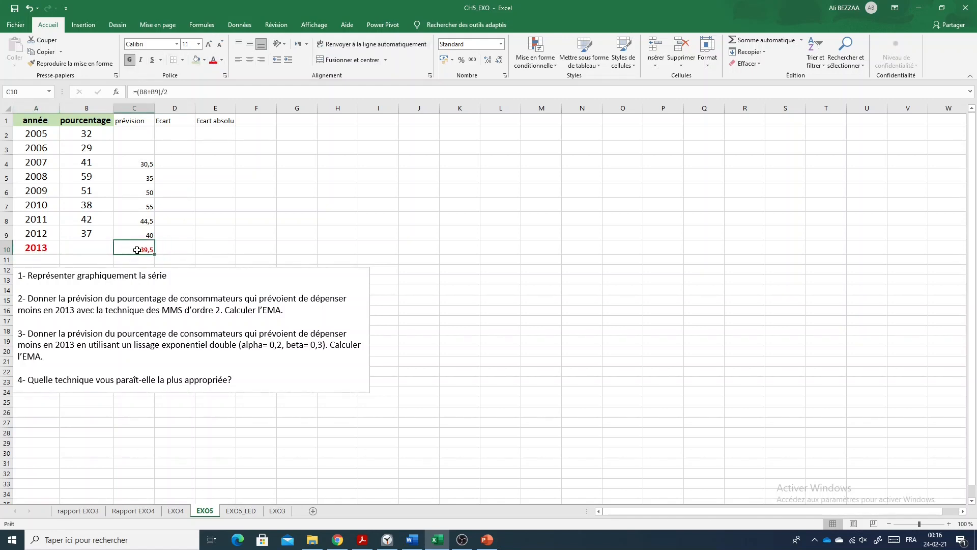
pyautogui.doubleClick(136, 250)
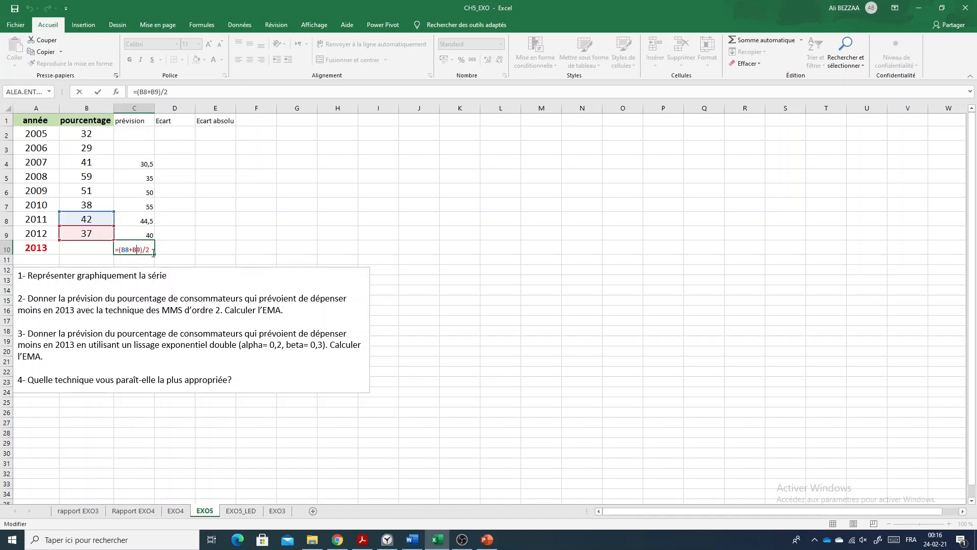
pyautogui.hotkey('ctrl', 'Return')
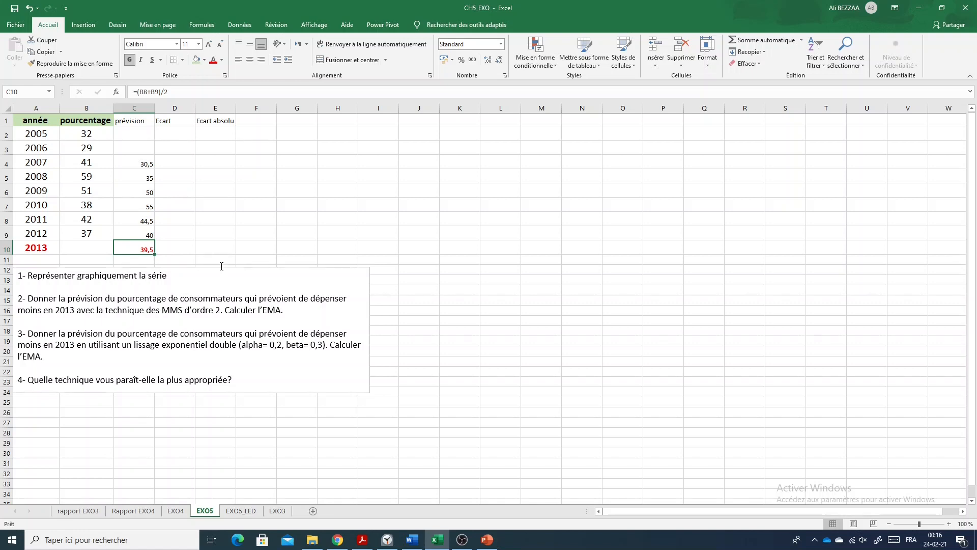
# Calculate the 2007 deviation in D4 with the formula =B4-C4.
pyautogui.click(177, 165)
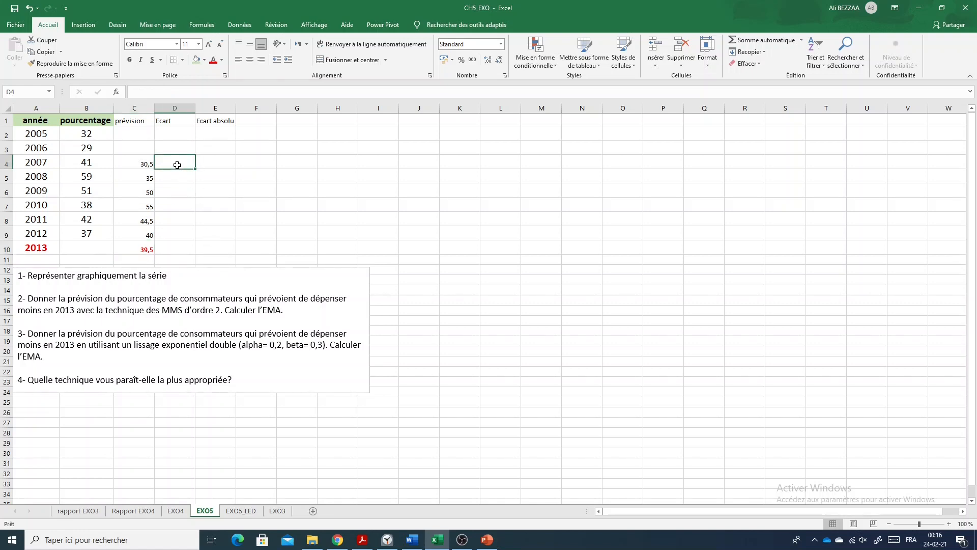
pyautogui.write('=')
pyautogui.click(89, 162)
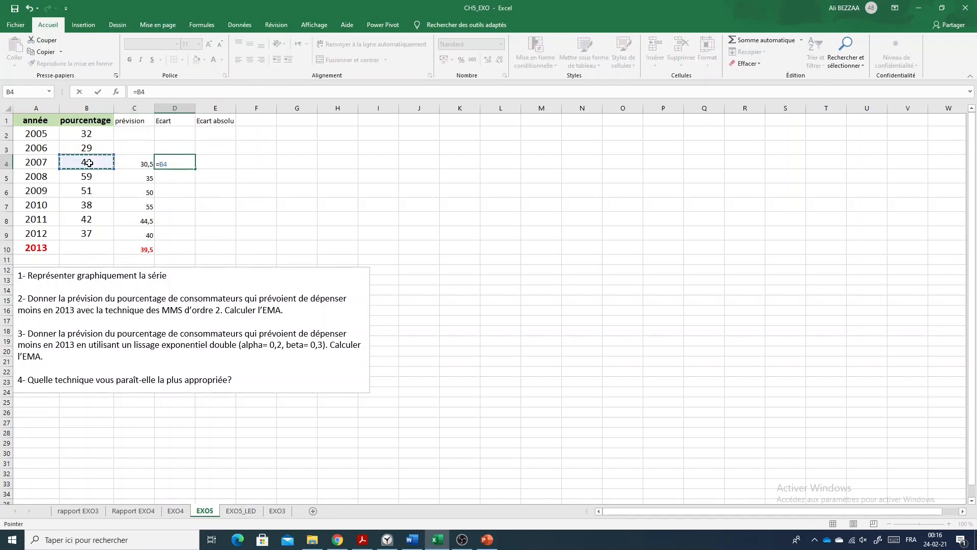
pyautogui.write('-')
pyautogui.click(128, 162)
pyautogui.press('Return')
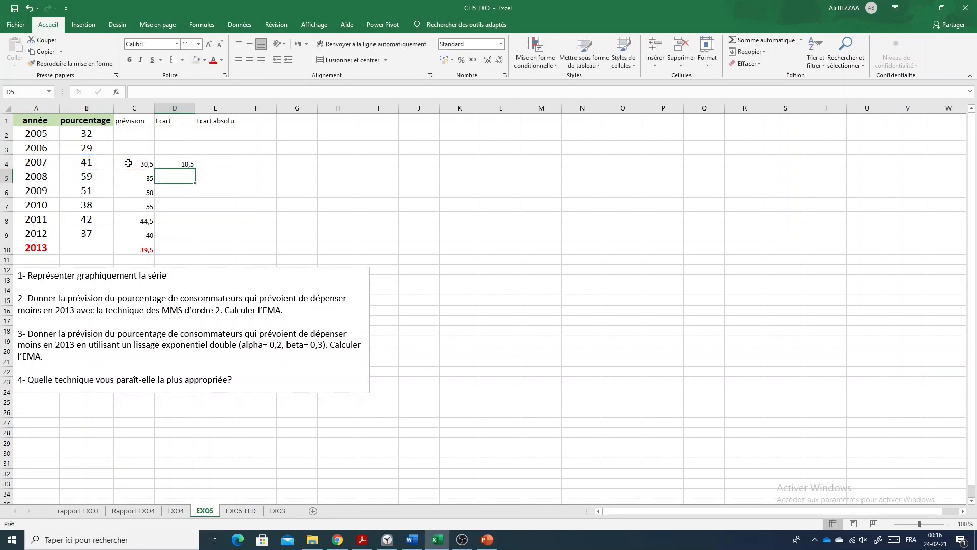
# Fill the deviation formula from D4 down to D9.
pyautogui.click(168, 164)
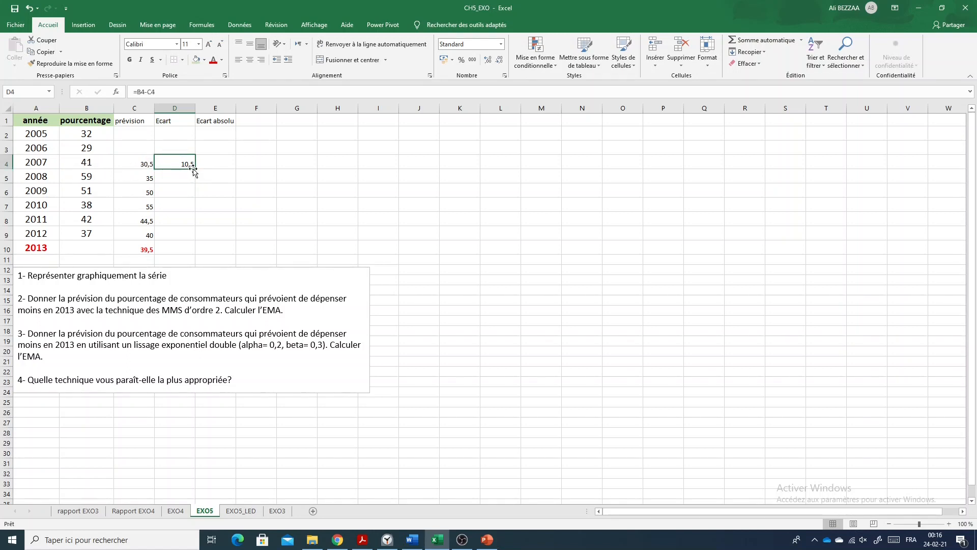
pyautogui.moveTo(196, 169); pyautogui.dragTo(196, 238)
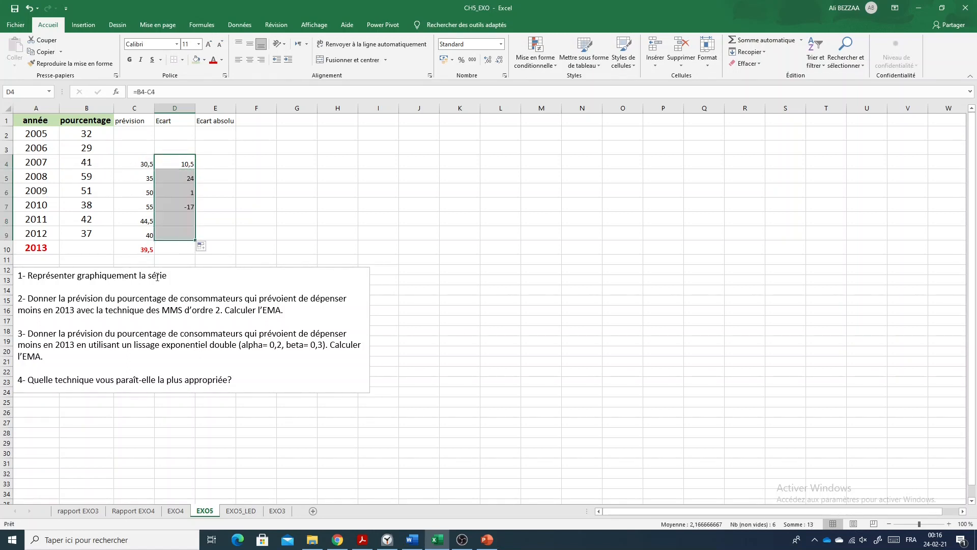
pyautogui.click(159, 249)
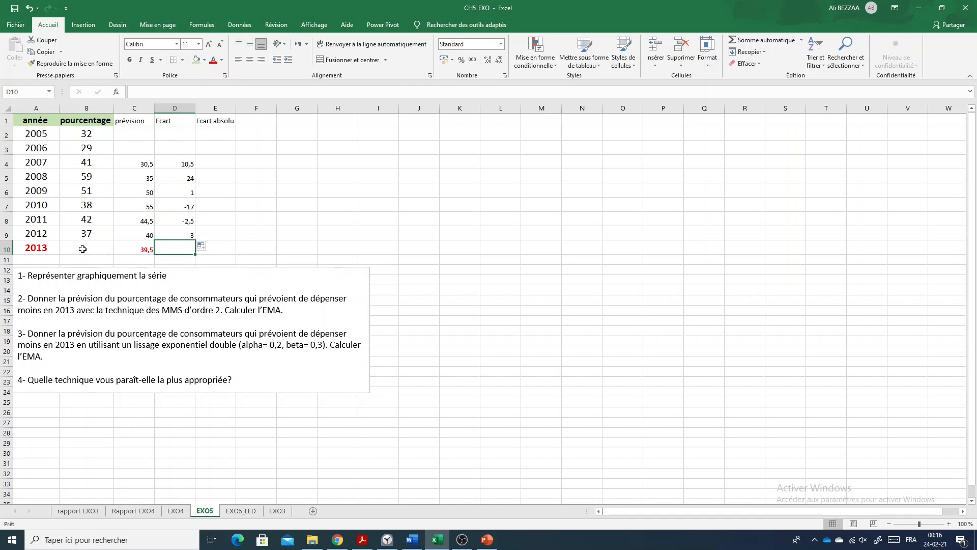
pyautogui.click(187, 232)
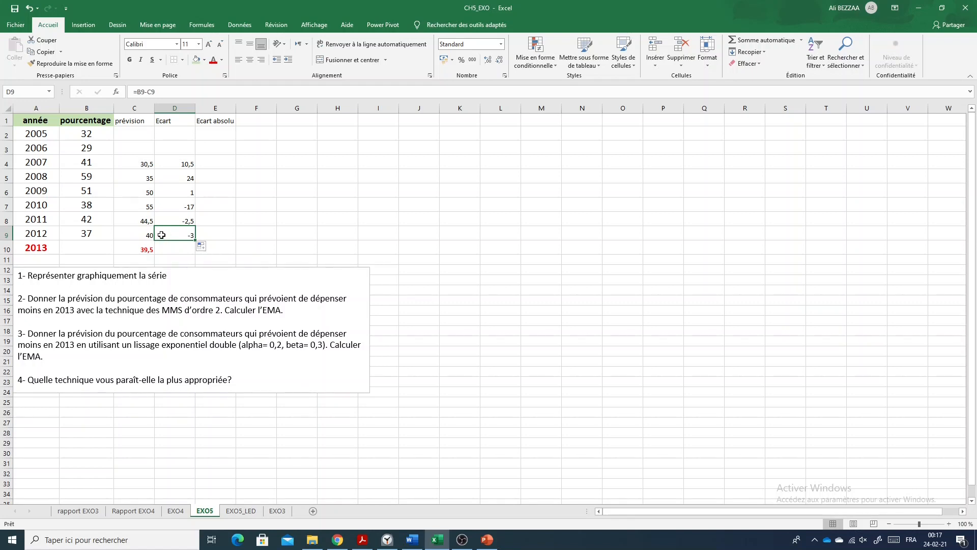
# Calculate the absolute deviation for 2007 in E4 with the formula =ABS(D4).
pyautogui.click(214, 165)
pyautogui.write('=')
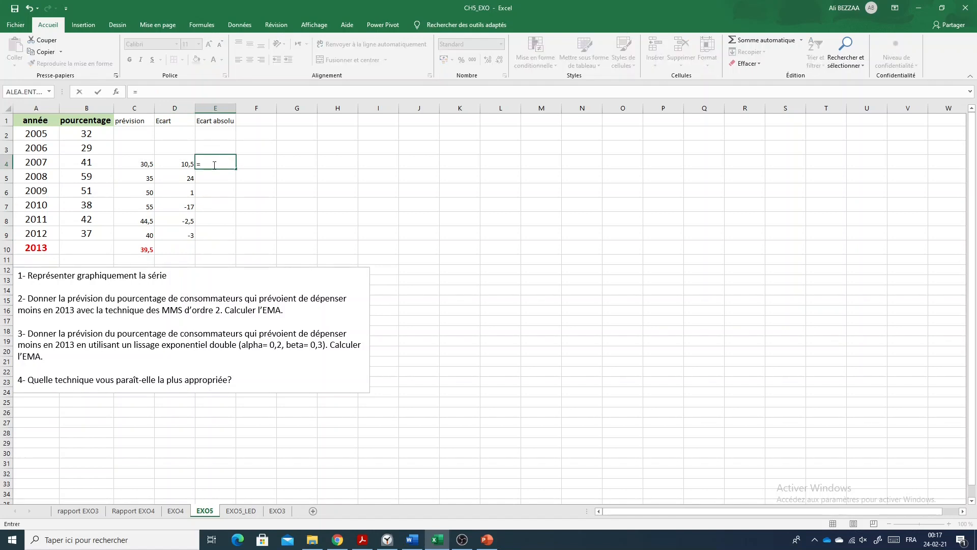
pyautogui.write('abs')
pyautogui.press('Tab')
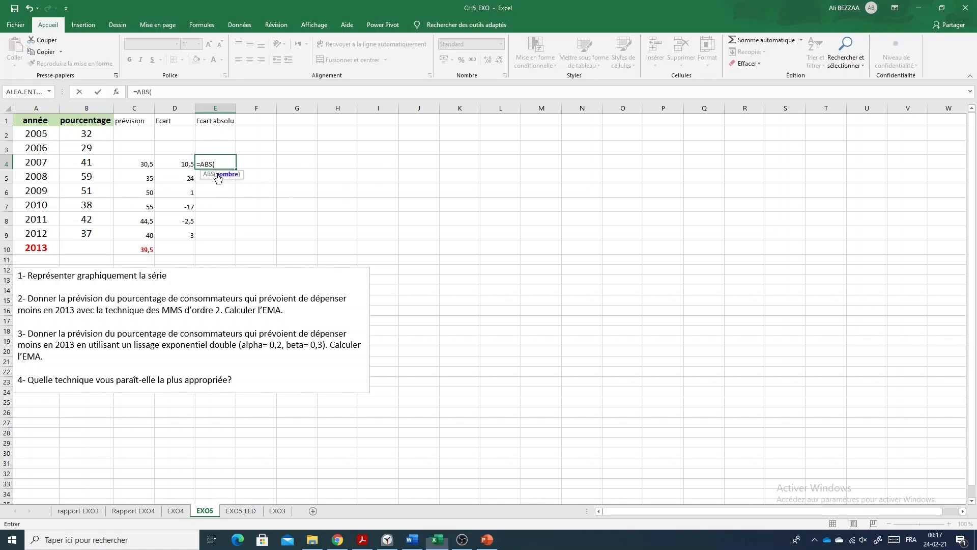
pyautogui.click(175, 164)
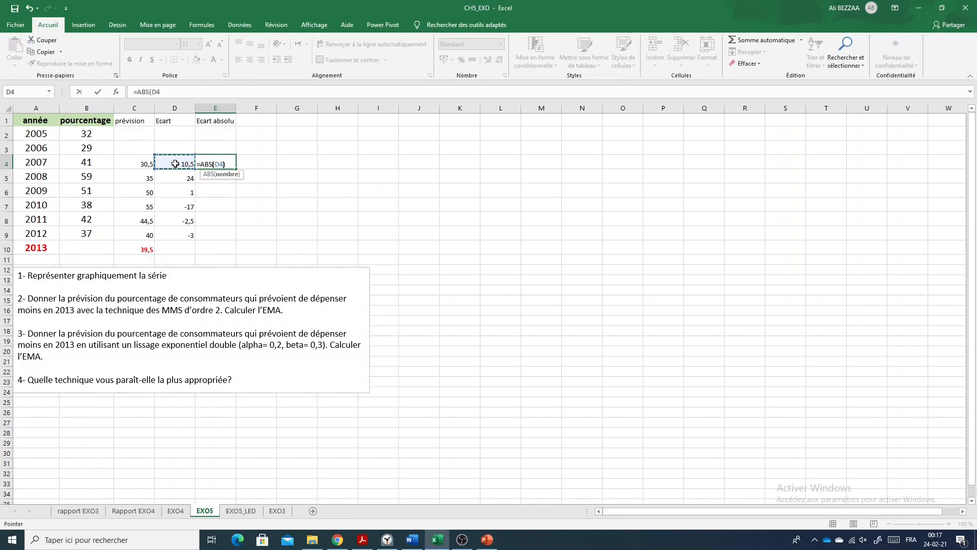
pyautogui.write(')')
pyautogui.press('Return')
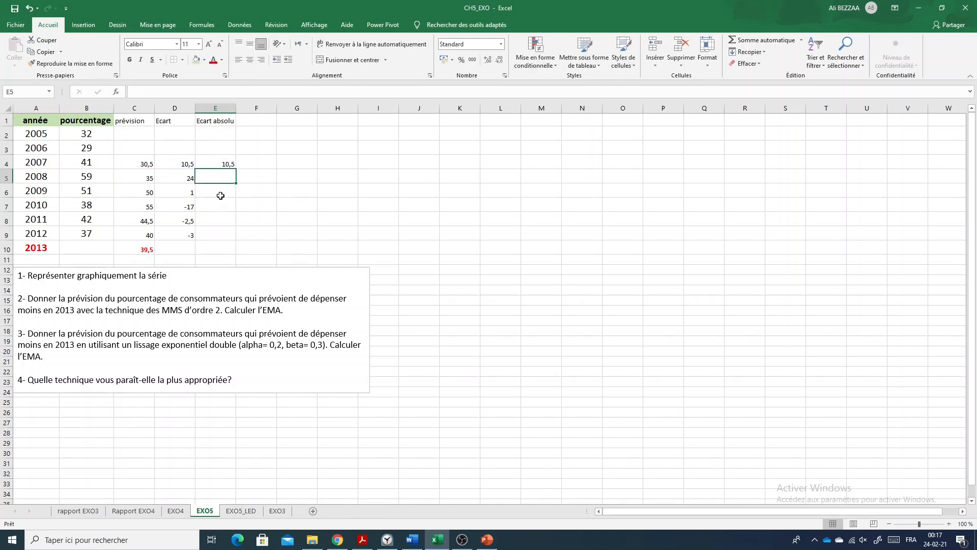
# Fill the absolute deviation formula from E4 down to E9.
pyautogui.click(233, 163)
pyautogui.moveTo(241, 183); pyautogui.dragTo(239, 237)
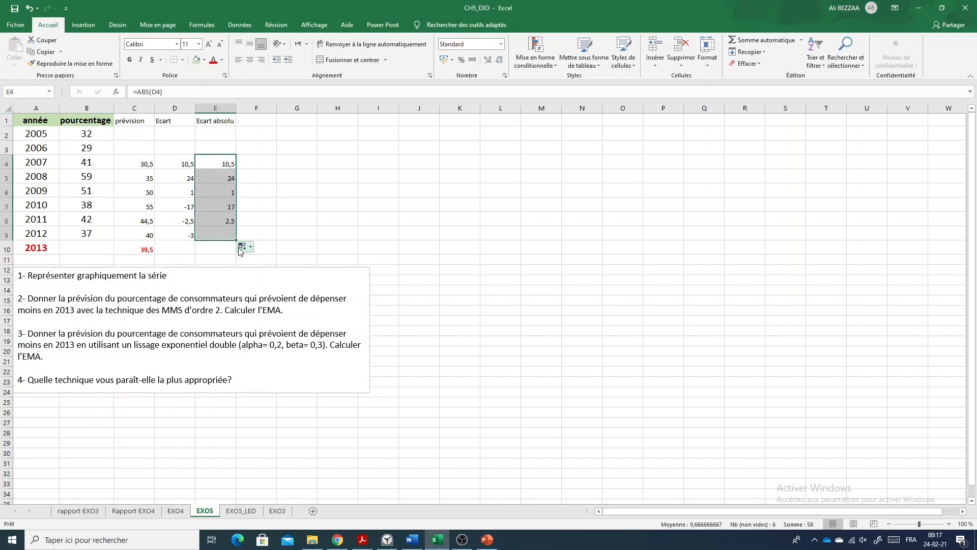
pyautogui.click(220, 207)
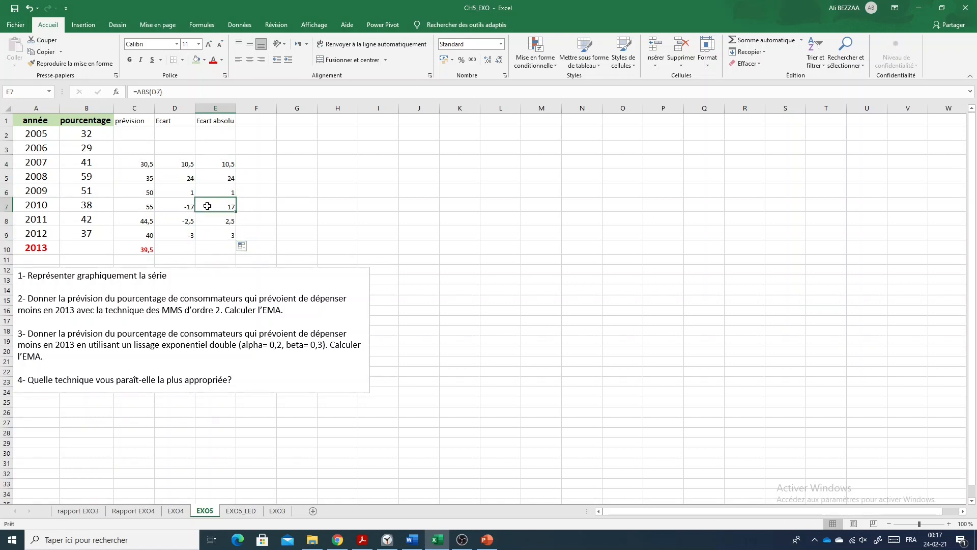
pyautogui.click(215, 236)
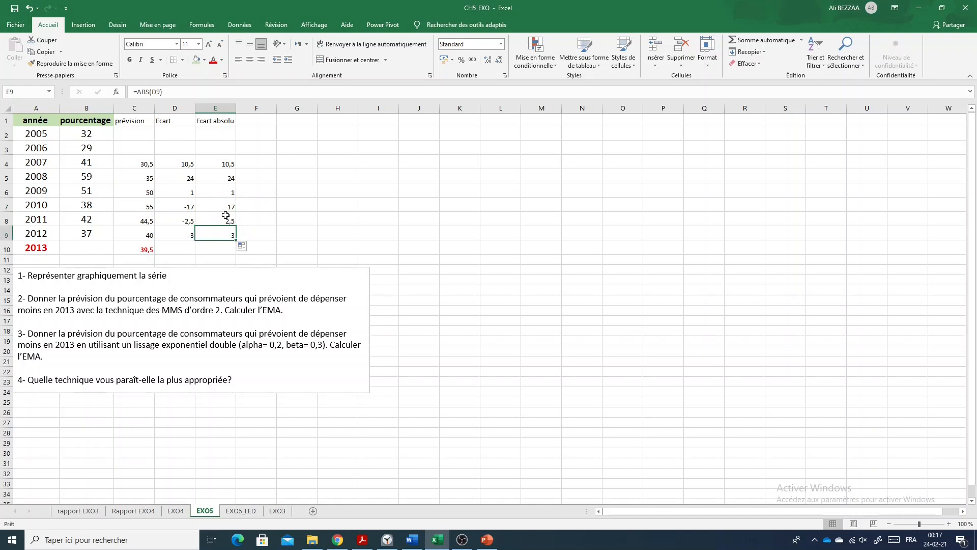
# Sum the absolute deviations in E10 with the formula =SOMME(E4:E9).
pyautogui.click(226, 249)
pyautogui.write('=somm')
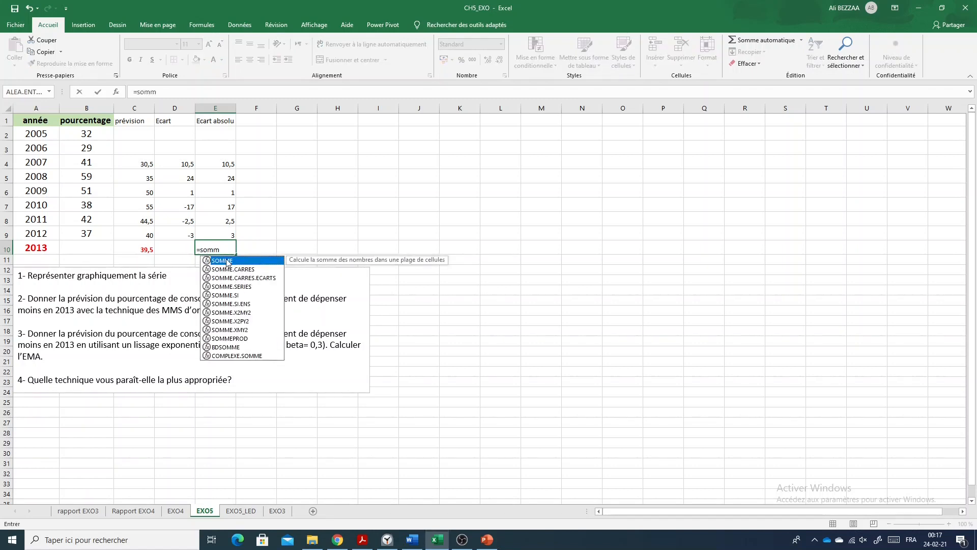
pyautogui.press('Tab')
pyautogui.moveTo(222, 166); pyautogui.dragTo(221, 233)
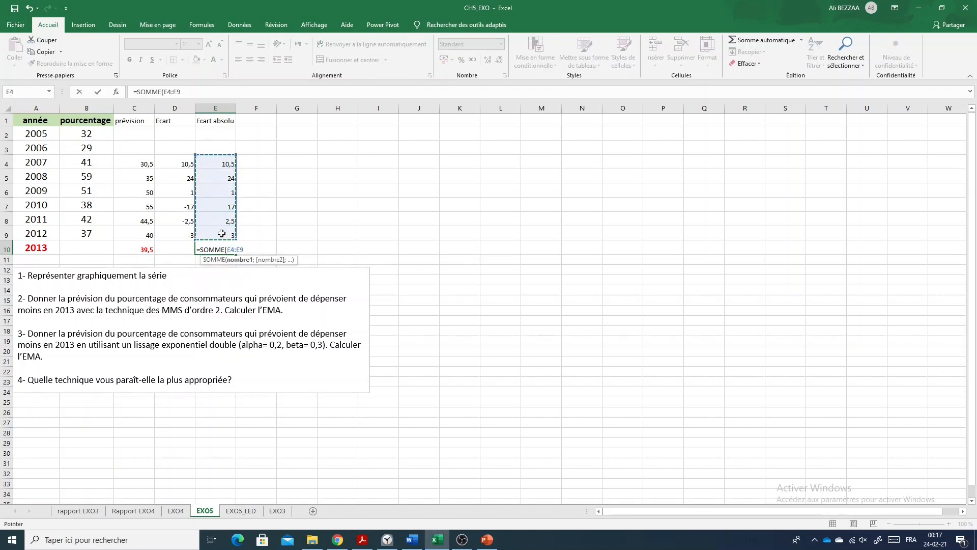
pyautogui.write(')')
pyautogui.press('Return')
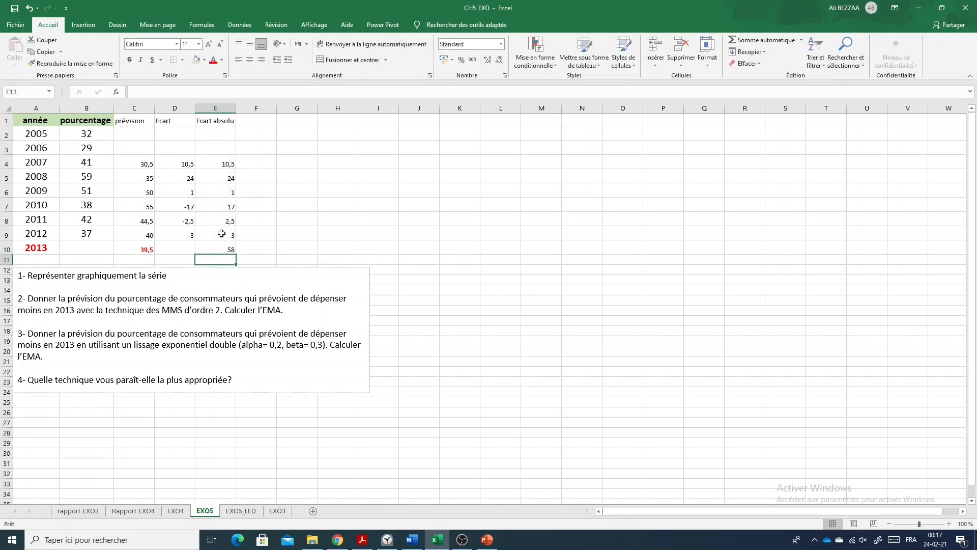
# Turn the sum in E10 into the EMA by dividing it by 6, giving the formula =SOMME(E4:E9)/6.
pyautogui.click(220, 251)
pyautogui.doubleClick(220, 251)
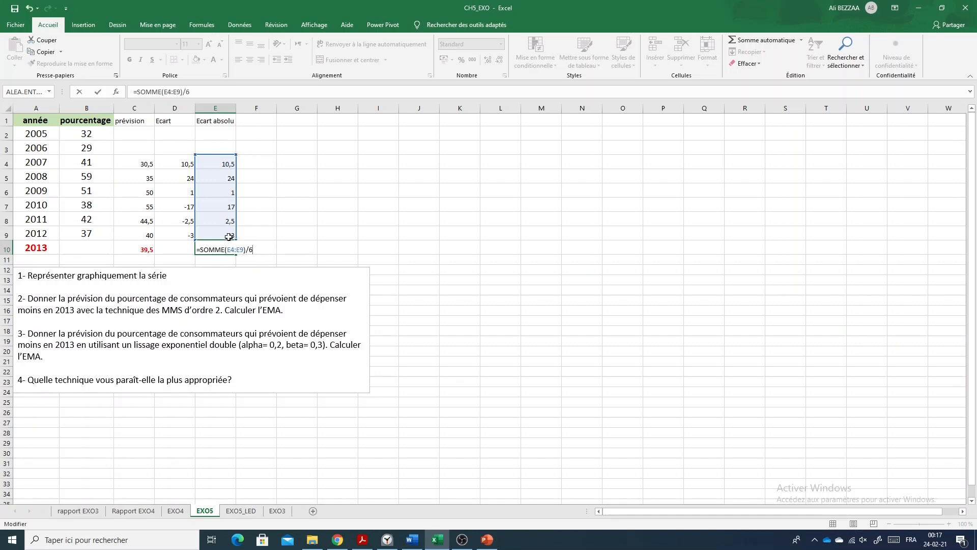
pyautogui.press('Return')
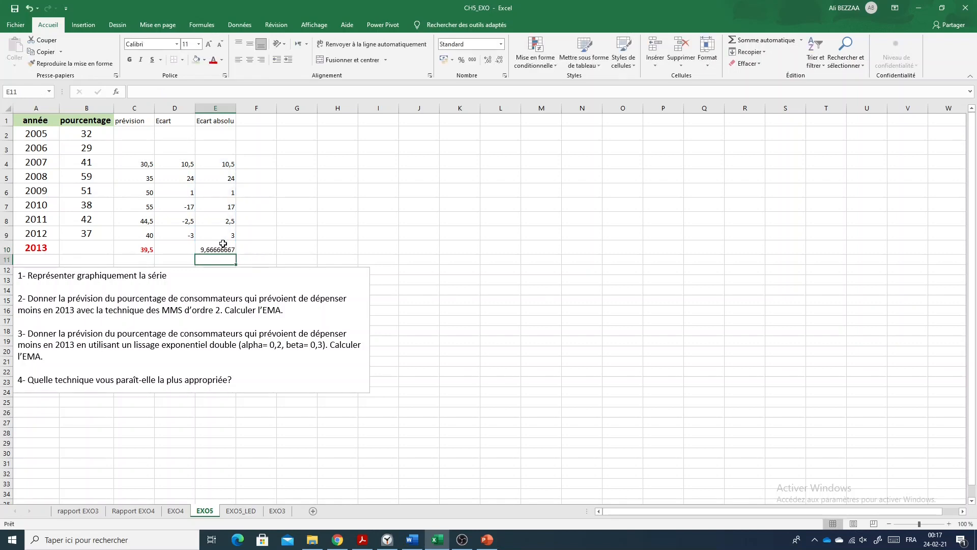
# Reduce the EMA in E10 to two decimal places.
pyautogui.click(222, 249)
pyautogui.click(500, 60)
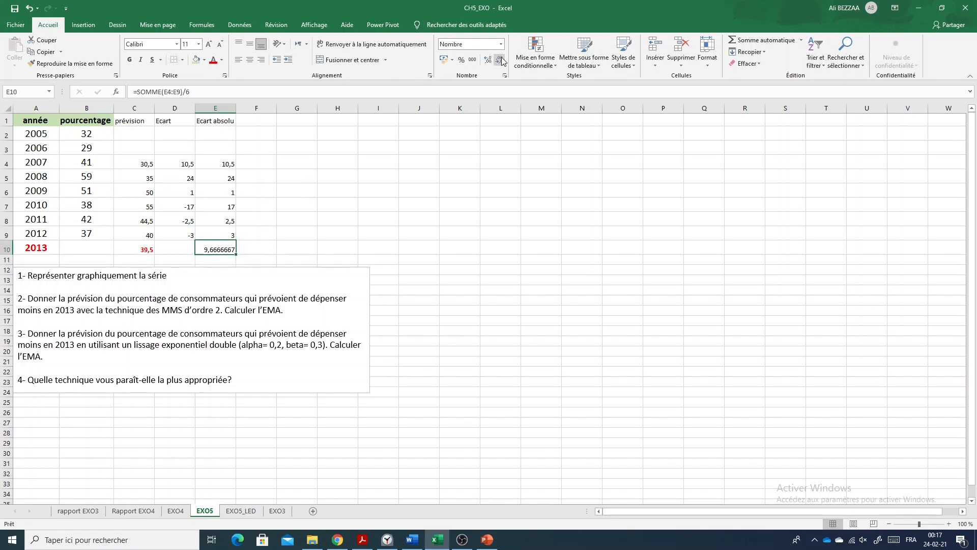
pyautogui.click(500, 60)
pyautogui.click(500, 60)
pyautogui.click(243, 251)
pyautogui.click(228, 251)
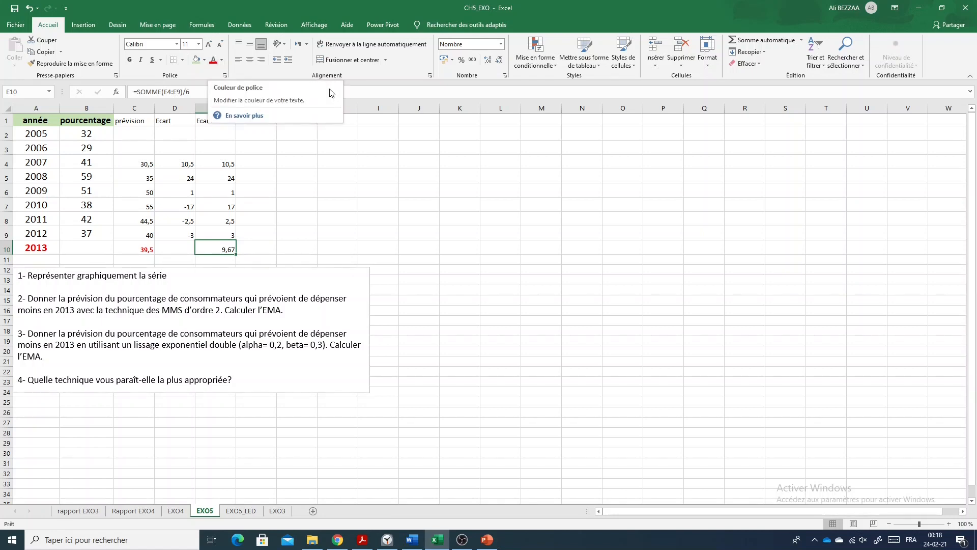
pyautogui.click(514, 249)
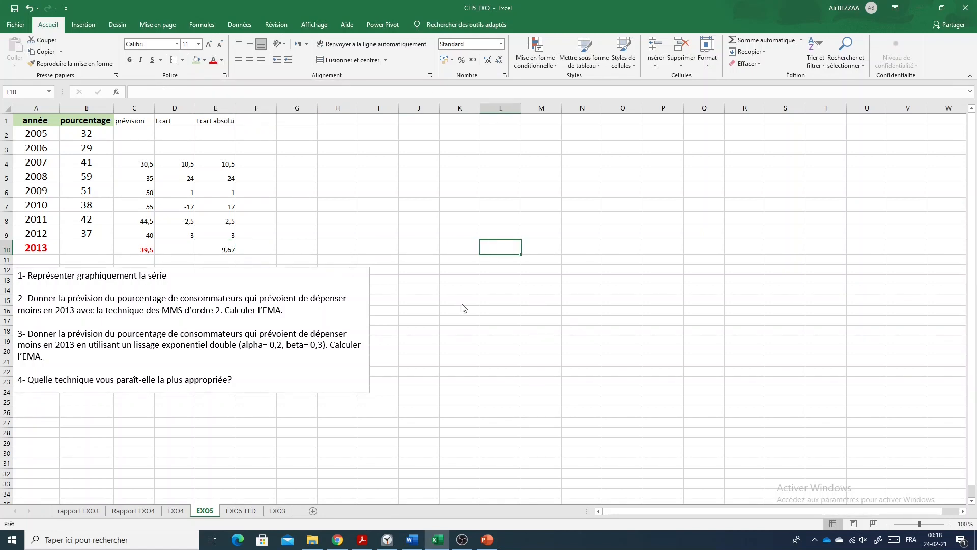
pyautogui.moveTo(202, 247)
pyautogui.mouseDown()
pyautogui.moveTo(242, 239)
pyautogui.moveTo(237, 256)
pyautogui.moveTo(244, 237)
pyautogui.mouseUp()
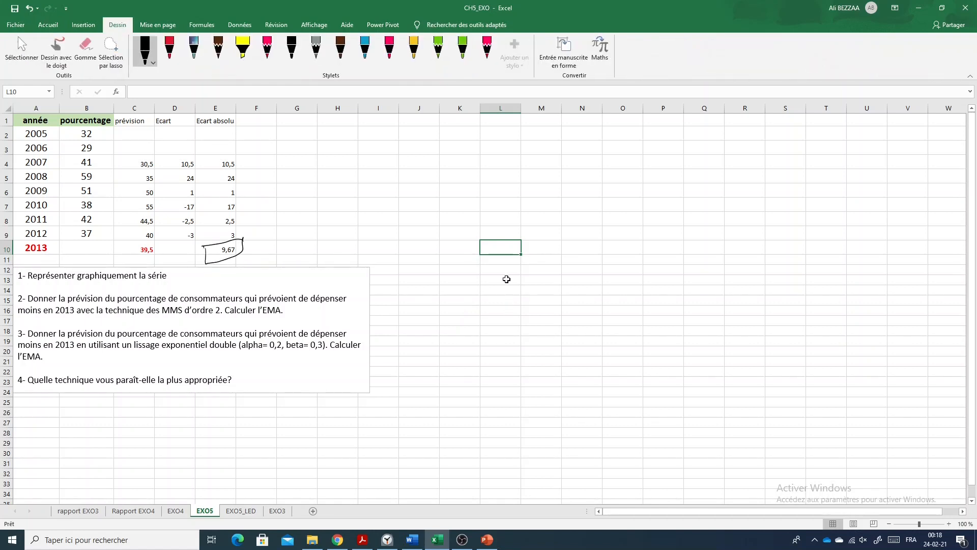
pyautogui.click(241, 245)
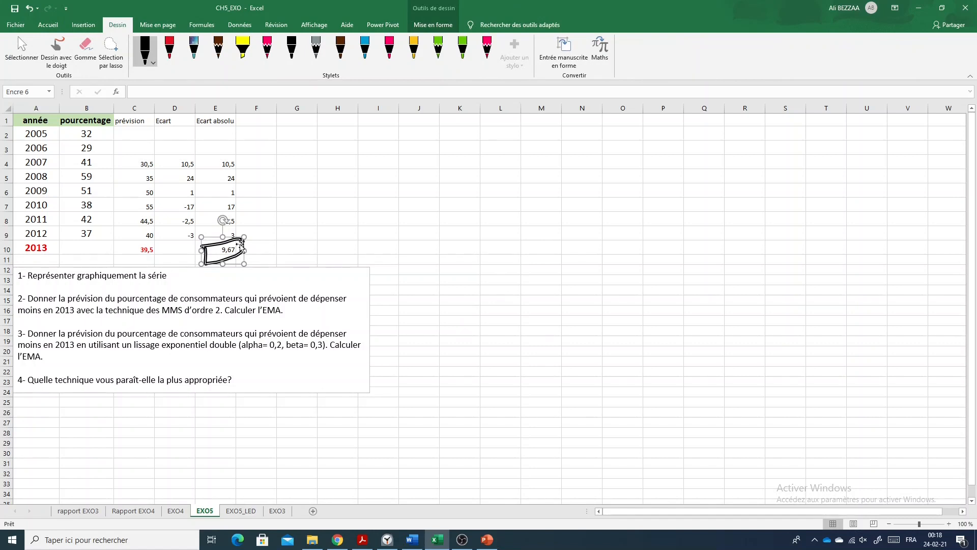
pyautogui.press('Delete')
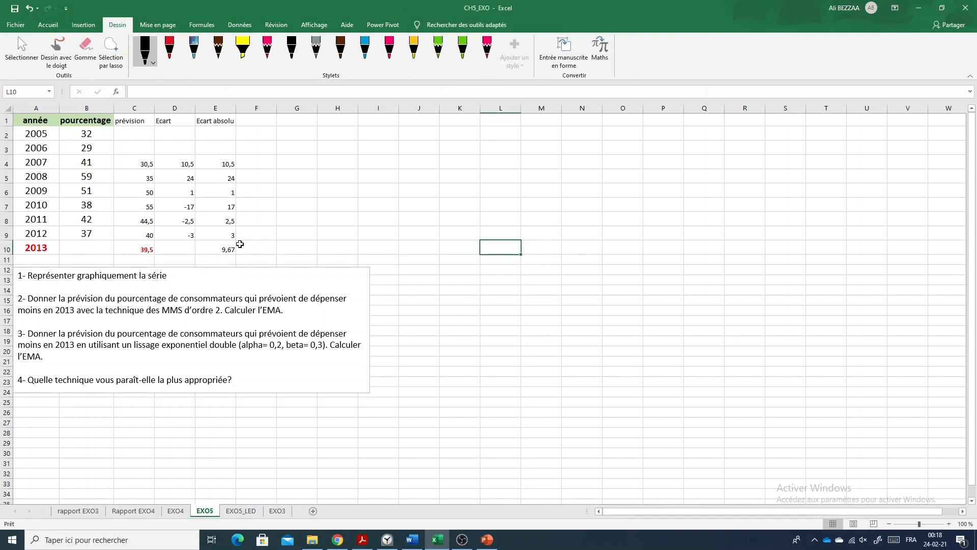
# Outline the EMA value in E10 freehand with the orange-yellow pen.
pyautogui.click(415, 54)
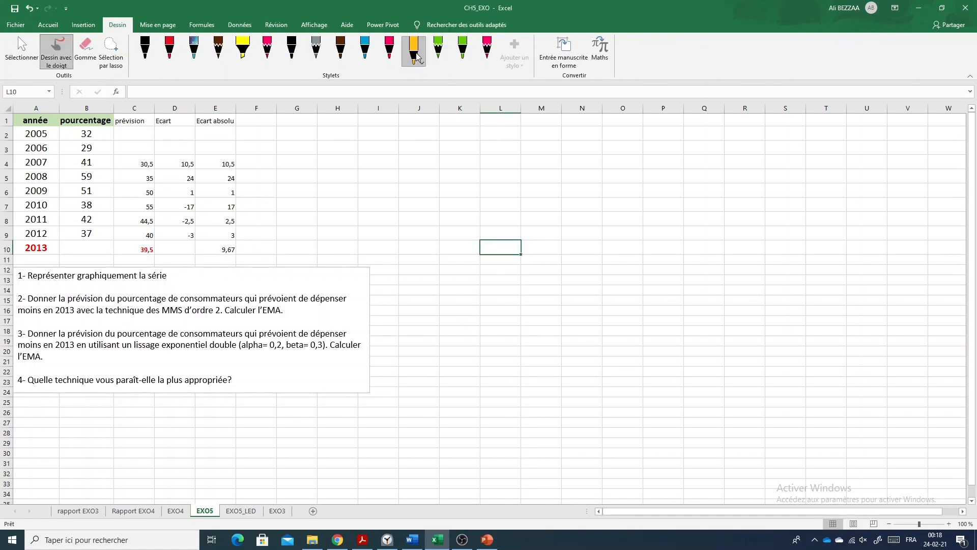
pyautogui.moveTo(243, 235)
pyautogui.mouseDown()
pyautogui.moveTo(218, 236)
pyautogui.moveTo(216, 268)
pyautogui.moveTo(240, 230)
pyautogui.mouseUp()
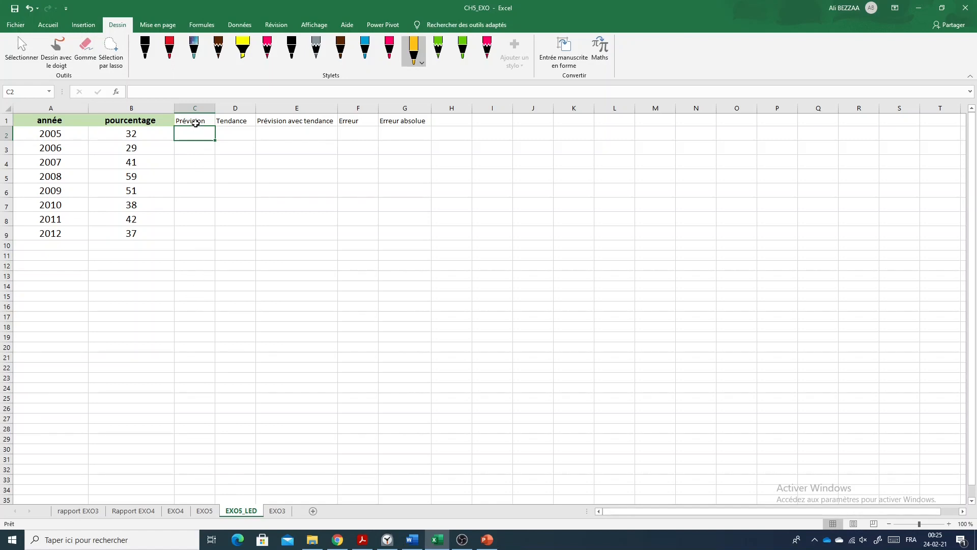
# Examine the Prévision, Tendance, Prévision avec tendance, Erreur and Erreur absolue columns on the EXO5_LED sheet.
pyautogui.moveTo(198, 120); pyautogui.dragTo(193, 220)
pyautogui.click(240, 153)
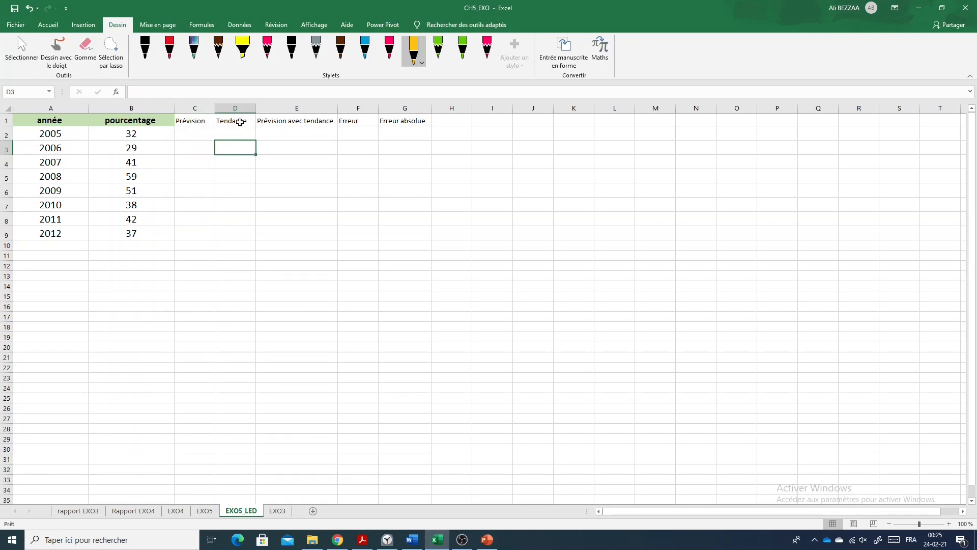
pyautogui.moveTo(235, 122); pyautogui.dragTo(235, 232)
pyautogui.click(233, 231)
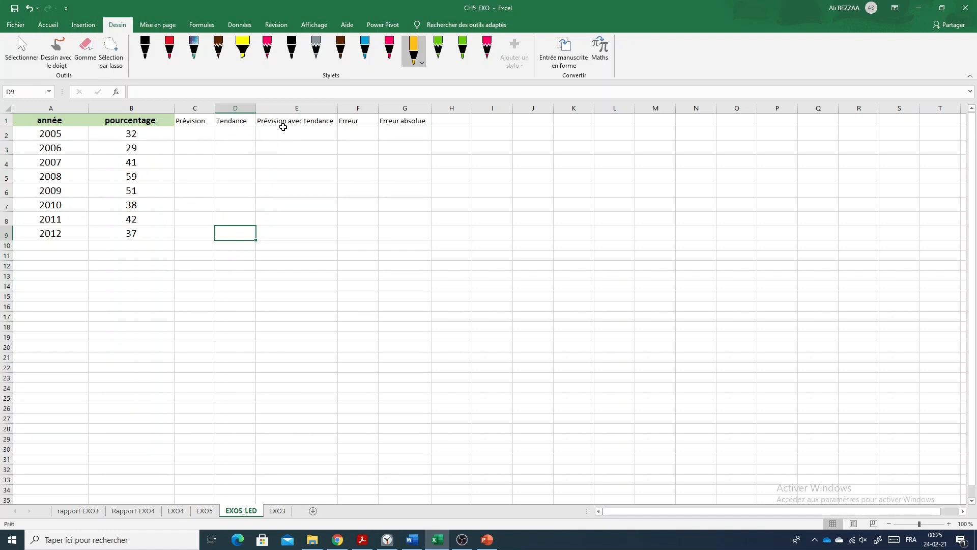
pyautogui.click(279, 131)
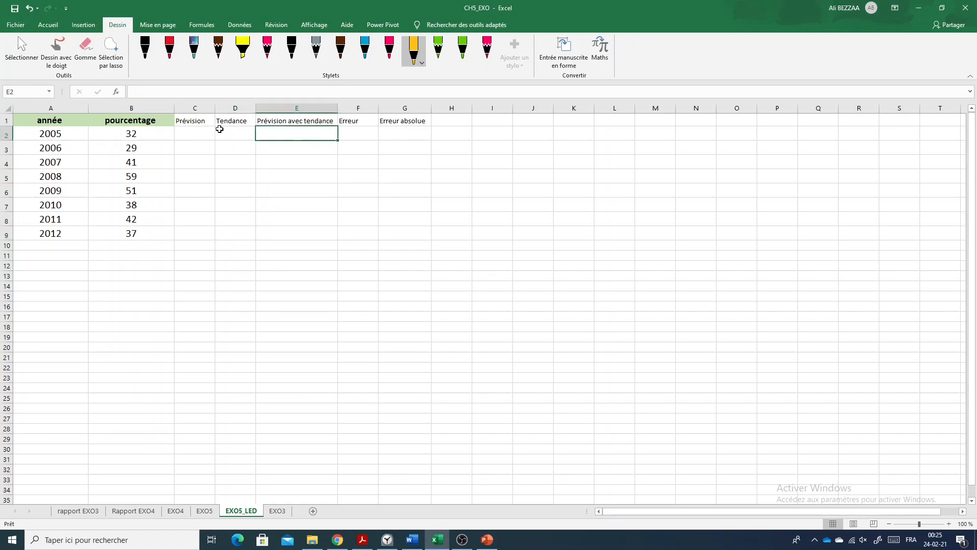
pyautogui.click(193, 133)
pyautogui.click(236, 133)
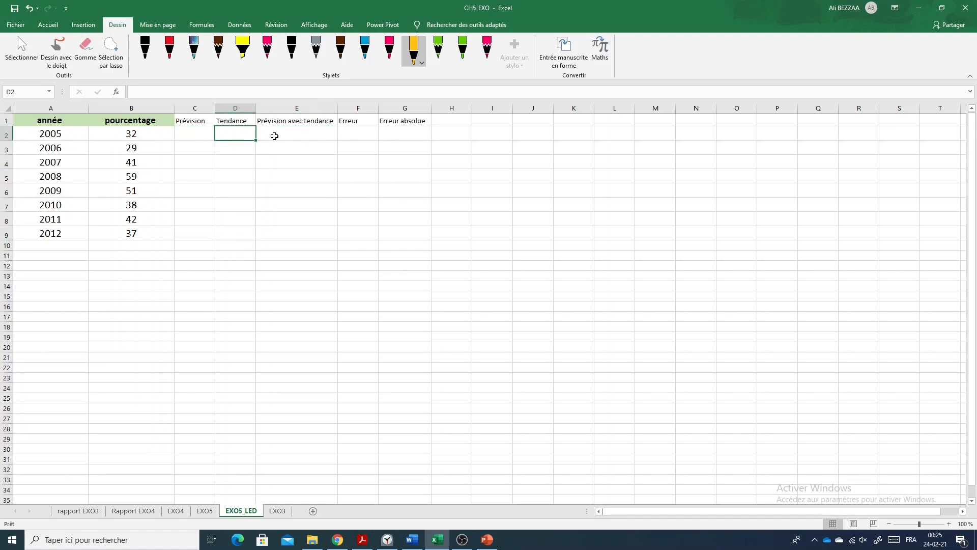
pyautogui.click(292, 136)
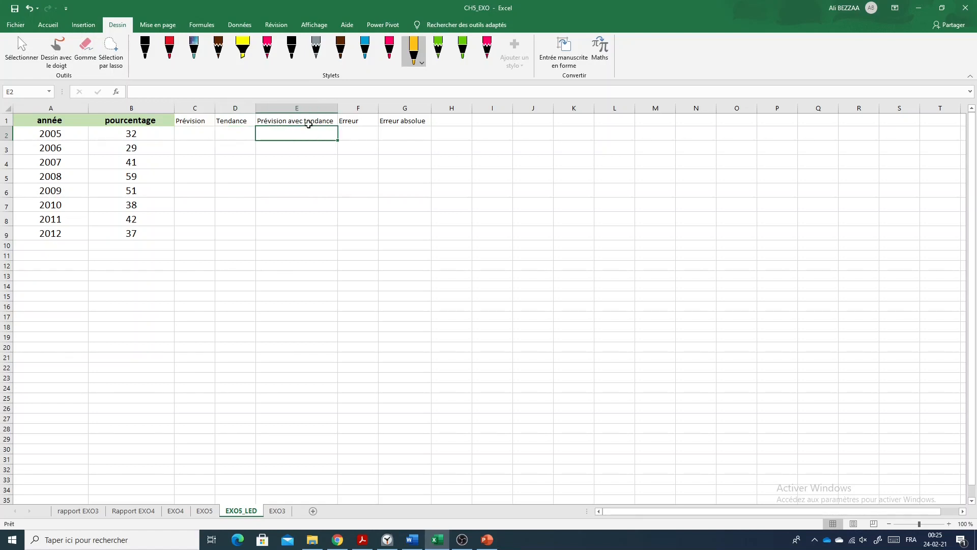
pyautogui.click(360, 133)
pyautogui.click(398, 133)
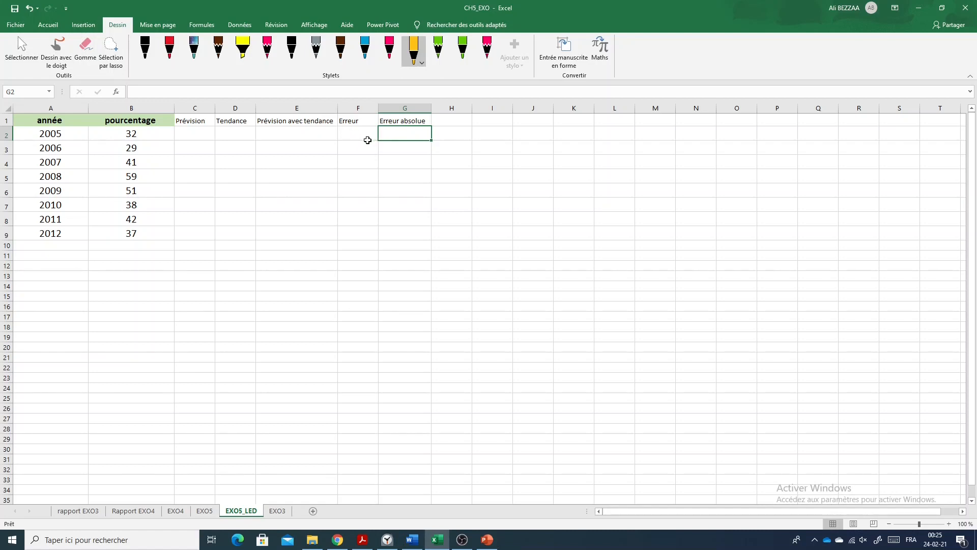
# Review the Prévision, Tendance and Prévision avec tendance columns and compare them with the pourcentage column as the basis for Erreur.
pyautogui.click(238, 124)
pyautogui.moveTo(239, 124); pyautogui.dragTo(279, 232)
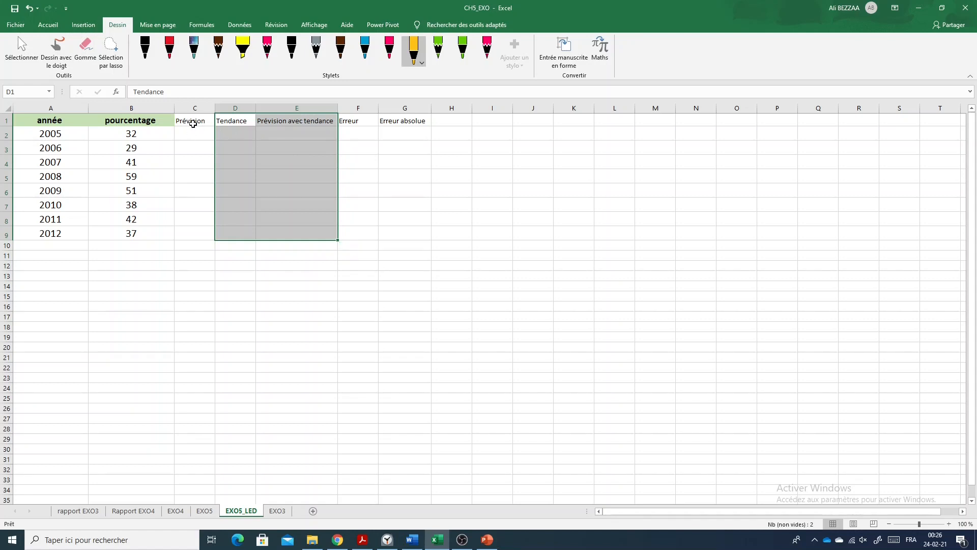
pyautogui.moveTo(193, 124); pyautogui.dragTo(197, 233)
pyautogui.moveTo(236, 124); pyautogui.dragTo(246, 226)
pyautogui.moveTo(288, 123); pyautogui.dragTo(285, 225)
pyautogui.click(286, 225)
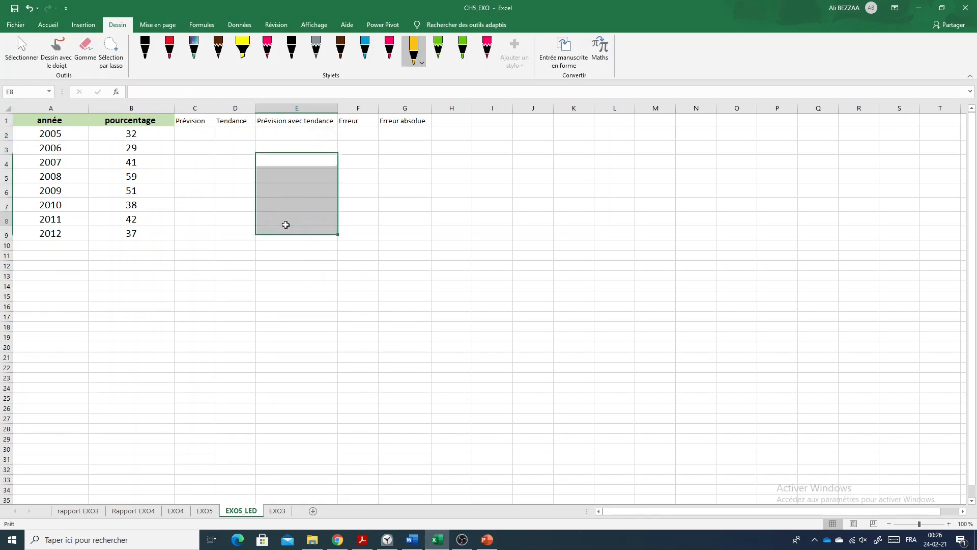
pyautogui.click(360, 136)
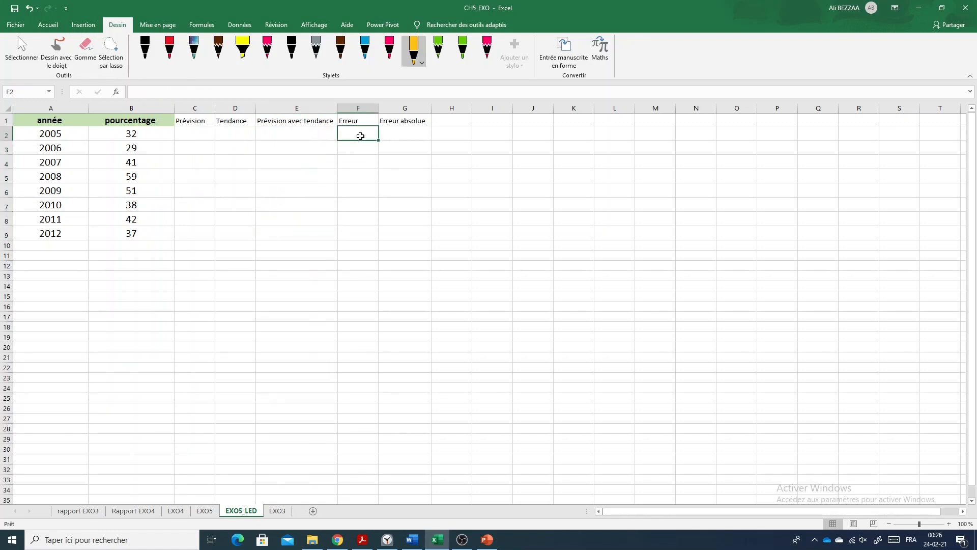
pyautogui.click(132, 120)
pyautogui.moveTo(132, 120); pyautogui.dragTo(142, 235)
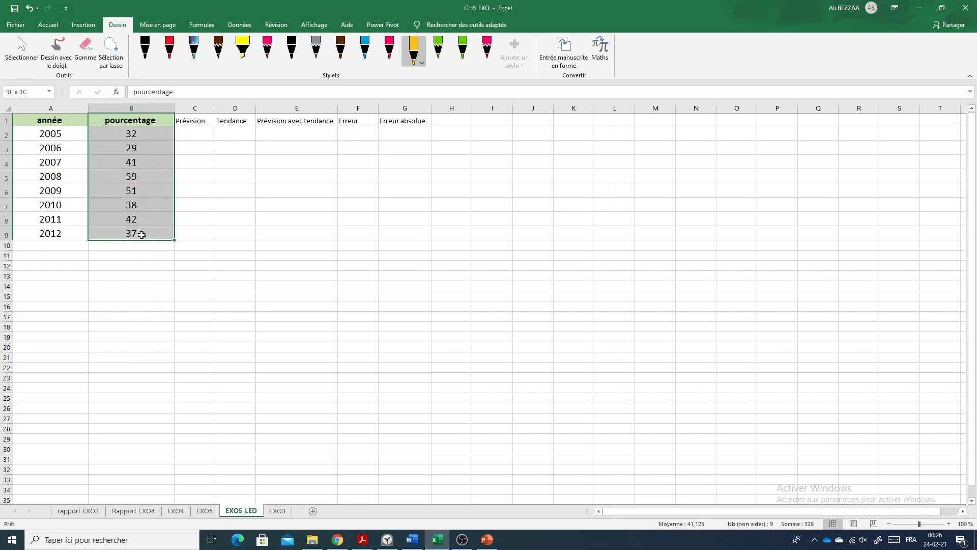
pyautogui.moveTo(303, 121); pyautogui.dragTo(301, 227)
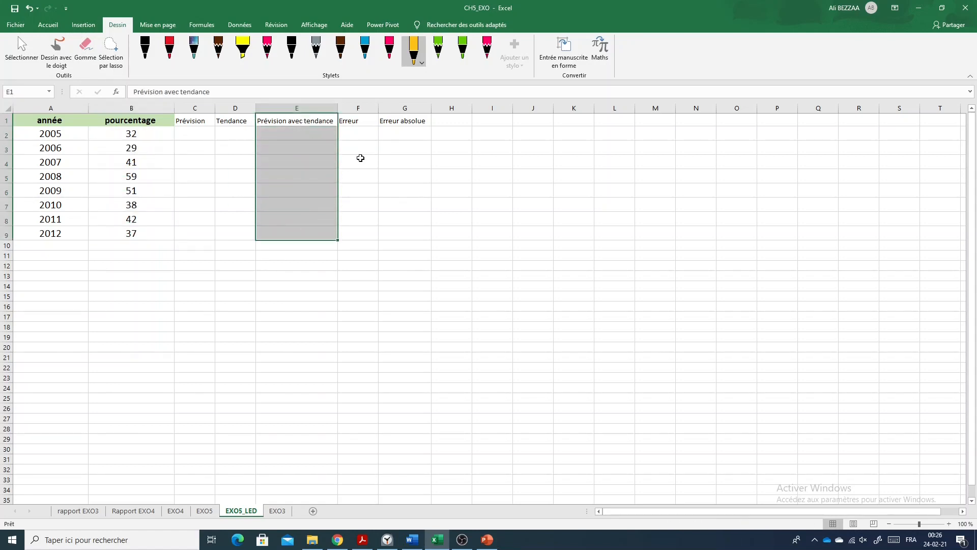
pyautogui.click(342, 138)
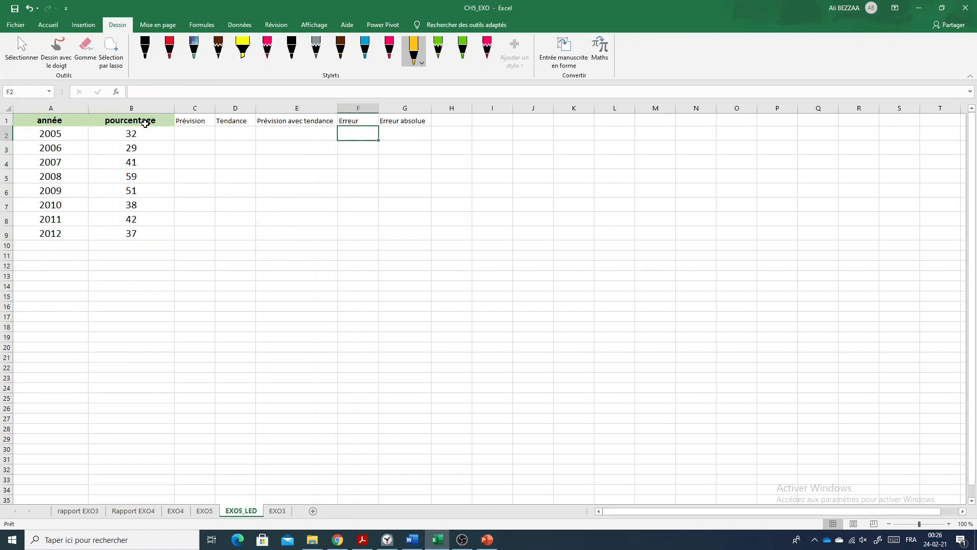
pyautogui.moveTo(145, 124); pyautogui.dragTo(131, 235)
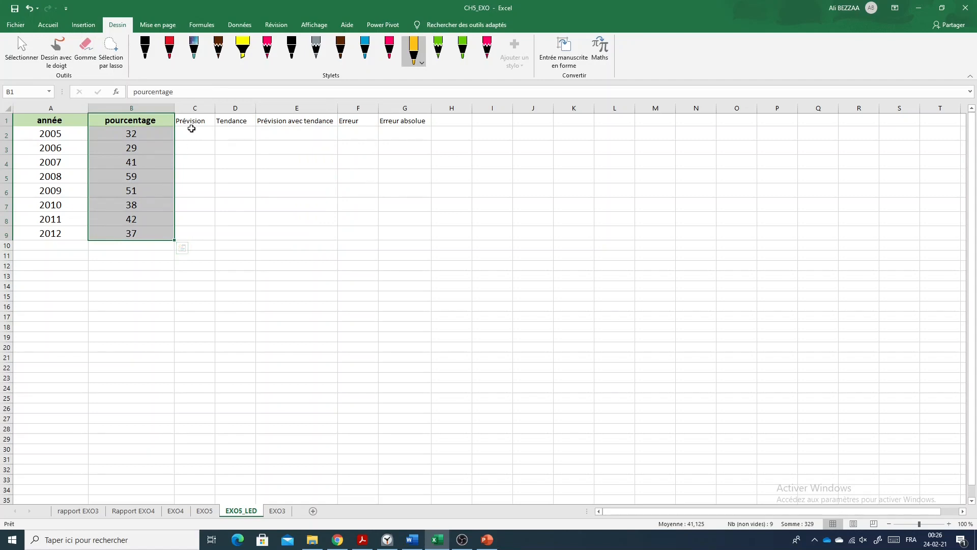
pyautogui.moveTo(195, 122); pyautogui.dragTo(190, 142)
pyautogui.click(132, 131)
pyautogui.moveTo(134, 122); pyautogui.dragTo(139, 209)
pyautogui.moveTo(286, 123); pyautogui.dragTo(286, 200)
pyautogui.click(284, 132)
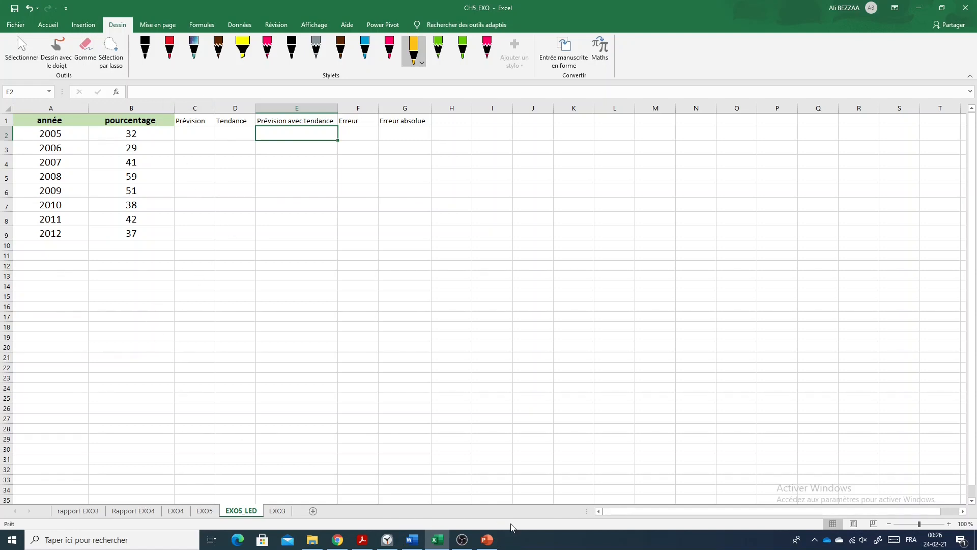
# Handwrite the formula PAT = Pt + Tt in the blank area below the table with the orange-yellow pen.
pyautogui.click(464, 470)
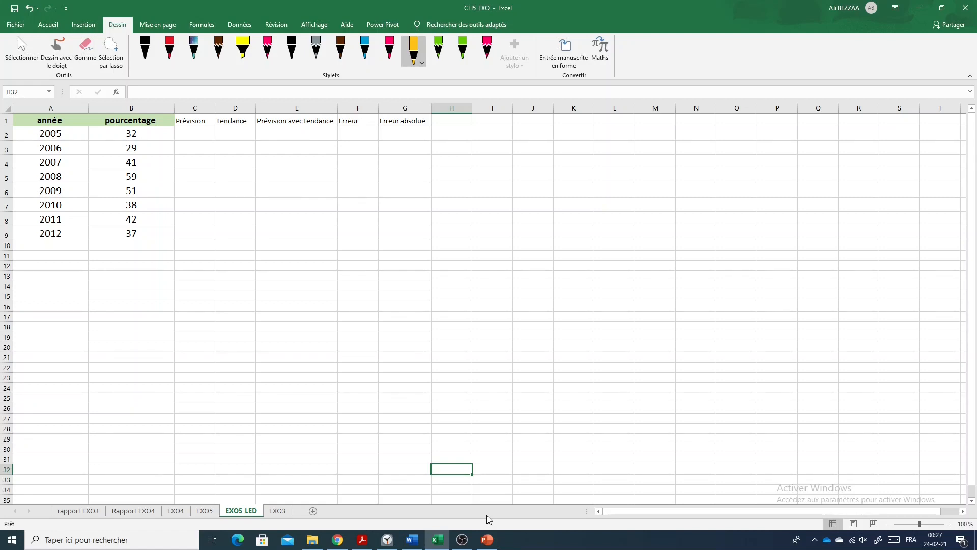
pyautogui.moveTo(105, 364)
pyautogui.mouseDown()
pyautogui.moveTo(115, 391)
pyautogui.moveTo(146, 382)
pyautogui.moveTo(160, 349)
pyautogui.moveTo(196, 380)
pyautogui.mouseUp()
pyautogui.moveTo(217, 344)
pyautogui.mouseDown()
pyautogui.moveTo(215, 377)
pyautogui.moveTo(214, 355)
pyautogui.moveTo(227, 376)
pyautogui.mouseUp()
pyautogui.moveTo(243, 351)
pyautogui.mouseDown()
pyautogui.moveTo(242, 391)
pyautogui.moveTo(288, 367)
pyautogui.mouseUp()
pyautogui.moveTo(279, 362); pyautogui.dragTo(281, 385)
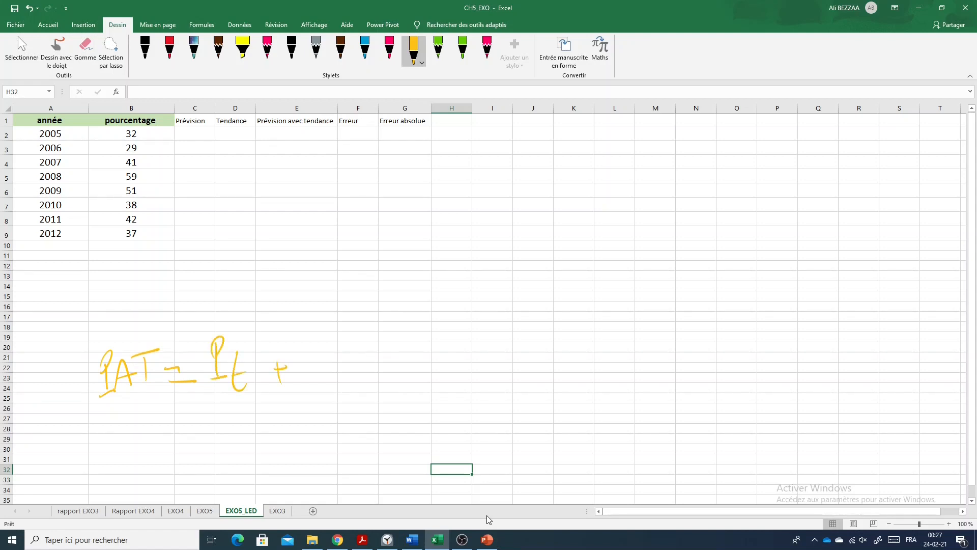
pyautogui.moveTo(304, 337)
pyautogui.mouseDown()
pyautogui.moveTo(307, 371)
pyautogui.moveTo(317, 330)
pyautogui.moveTo(341, 372)
pyautogui.mouseUp()
pyautogui.moveTo(320, 365); pyautogui.dragTo(330, 363)
# Handwrite the smoothed forecast formula Pt = PATt-1 + α(At-1 − PATt-1) beneath the PAT formula.
pyautogui.moveTo(127, 413); pyautogui.dragTo(128, 441)
pyautogui.moveTo(124, 418)
pyautogui.mouseDown()
pyautogui.moveTo(133, 411)
pyautogui.moveTo(129, 423)
pyautogui.mouseUp()
pyautogui.moveTo(121, 443); pyautogui.dragTo(153, 456)
pyautogui.moveTo(144, 438)
pyautogui.mouseDown()
pyautogui.moveTo(200, 429)
pyautogui.moveTo(203, 439)
pyautogui.mouseUp()
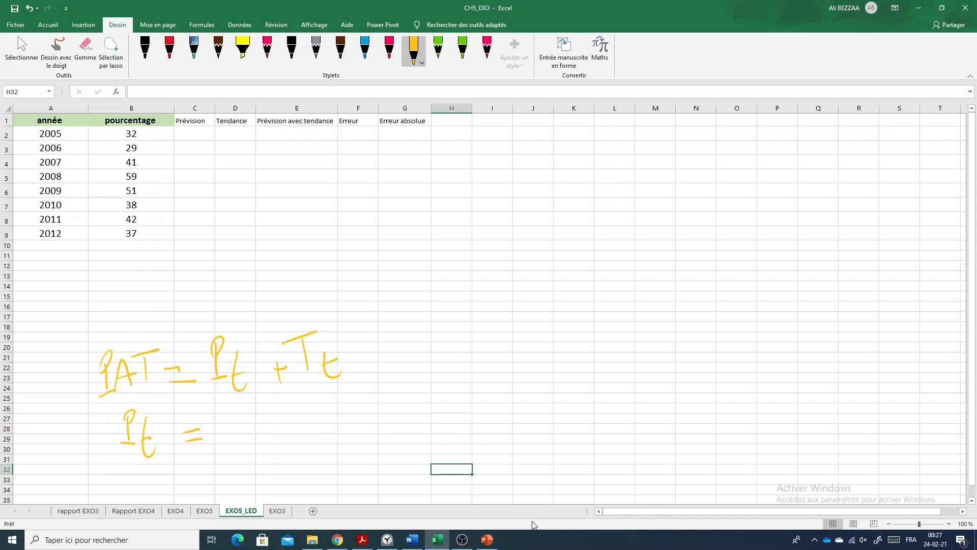
pyautogui.moveTo(221, 408)
pyautogui.mouseDown()
pyautogui.moveTo(220, 448)
pyautogui.moveTo(220, 418)
pyautogui.moveTo(235, 444)
pyautogui.moveTo(251, 437)
pyautogui.mouseUp()
pyautogui.moveTo(234, 430)
pyautogui.mouseDown()
pyautogui.moveTo(246, 425)
pyautogui.moveTo(264, 438)
pyautogui.moveTo(275, 403)
pyautogui.mouseUp()
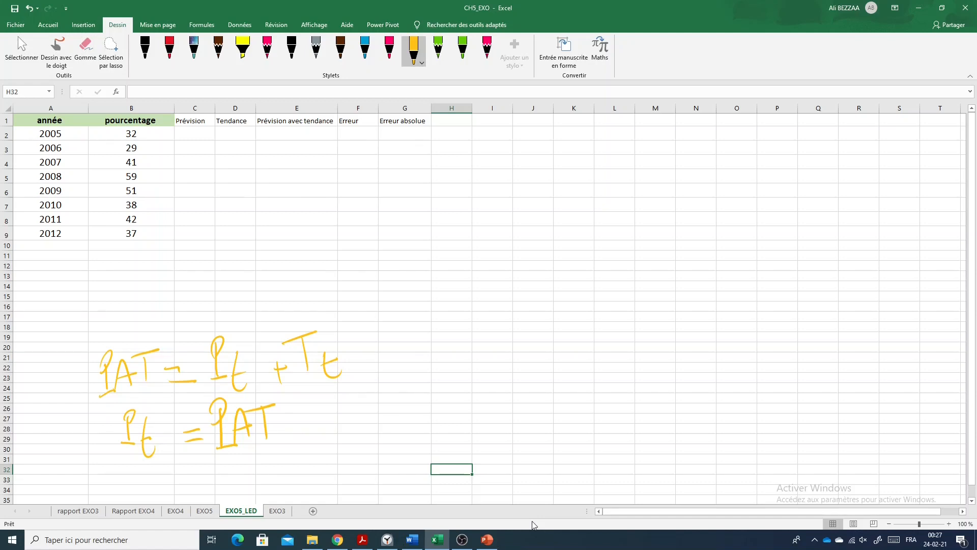
pyautogui.moveTo(288, 419)
pyautogui.mouseDown()
pyautogui.moveTo(295, 437)
pyautogui.moveTo(337, 425)
pyautogui.moveTo(333, 438)
pyautogui.mouseUp()
pyautogui.moveTo(358, 405); pyautogui.dragTo(364, 434)
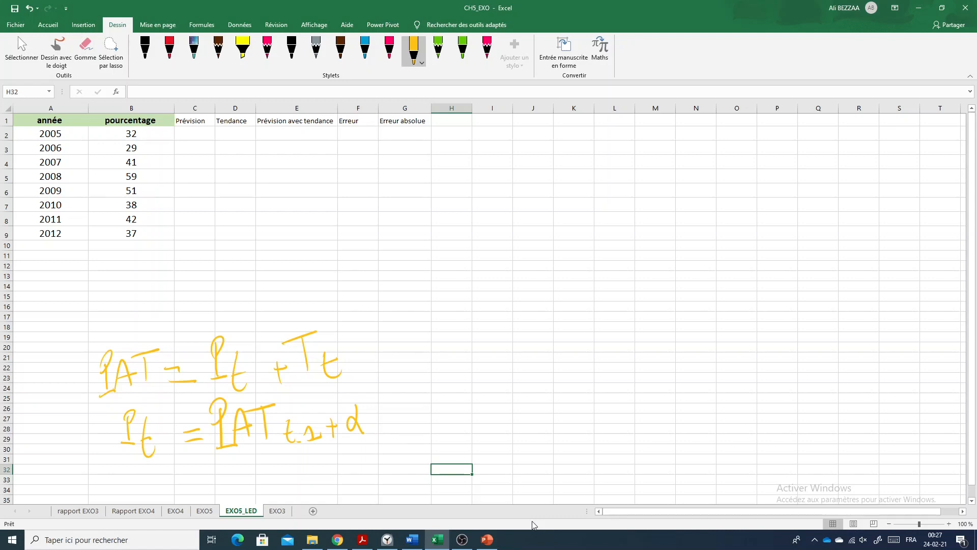
pyautogui.moveTo(380, 393)
pyautogui.mouseDown()
pyautogui.moveTo(390, 448)
pyautogui.moveTo(406, 426)
pyautogui.moveTo(448, 437)
pyautogui.mouseUp()
pyautogui.moveTo(441, 436); pyautogui.dragTo(453, 436)
pyautogui.moveTo(486, 396)
pyautogui.mouseDown()
pyautogui.moveTo(485, 421)
pyautogui.moveTo(484, 408)
pyautogui.moveTo(493, 417)
pyautogui.mouseUp()
pyautogui.moveTo(497, 420)
pyautogui.mouseDown()
pyautogui.moveTo(502, 400)
pyautogui.moveTo(511, 415)
pyautogui.mouseUp()
pyautogui.moveTo(502, 403)
pyautogui.mouseDown()
pyautogui.moveTo(519, 395)
pyautogui.moveTo(528, 423)
pyautogui.mouseUp()
pyautogui.moveTo(518, 411); pyautogui.dragTo(556, 423)
pyautogui.moveTo(543, 387); pyautogui.dragTo(552, 438)
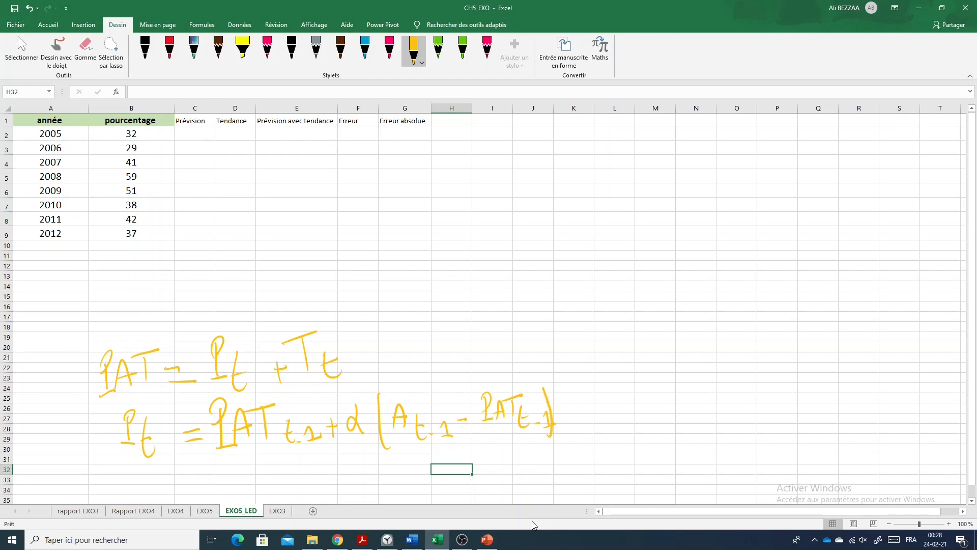
# Handwrite the trend formula Tt = β(Pt − Pt-1) + (1−β)Tt-1 beneath the Pt formula.
pyautogui.click(783, 489)
pyautogui.scroll(-2, 305, 443)
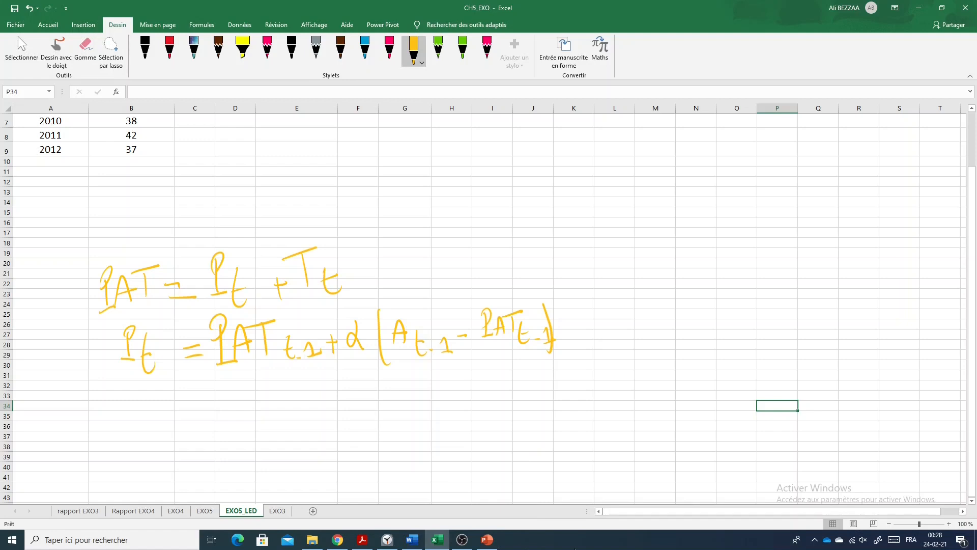
pyautogui.moveTo(141, 403)
pyautogui.mouseDown()
pyautogui.moveTo(144, 434)
pyautogui.moveTo(157, 394)
pyautogui.moveTo(163, 440)
pyautogui.moveTo(163, 426)
pyautogui.moveTo(207, 417)
pyautogui.mouseUp()
pyautogui.moveTo(258, 388)
pyautogui.mouseDown()
pyautogui.moveTo(252, 430)
pyautogui.moveTo(257, 413)
pyautogui.mouseUp()
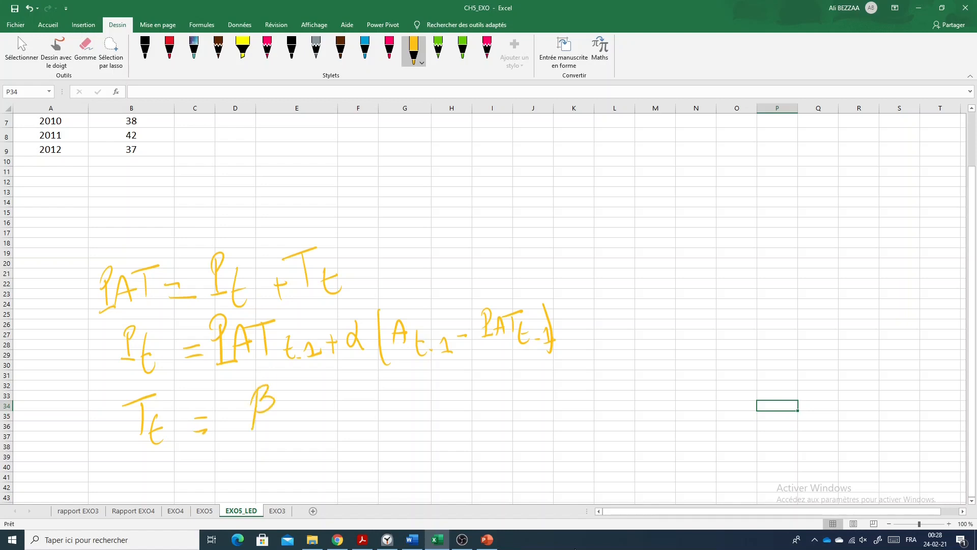
pyautogui.moveTo(300, 378); pyautogui.dragTo(292, 445)
pyautogui.moveTo(313, 390)
pyautogui.mouseDown()
pyautogui.moveTo(310, 423)
pyautogui.moveTo(314, 396)
pyautogui.moveTo(337, 435)
pyautogui.mouseUp()
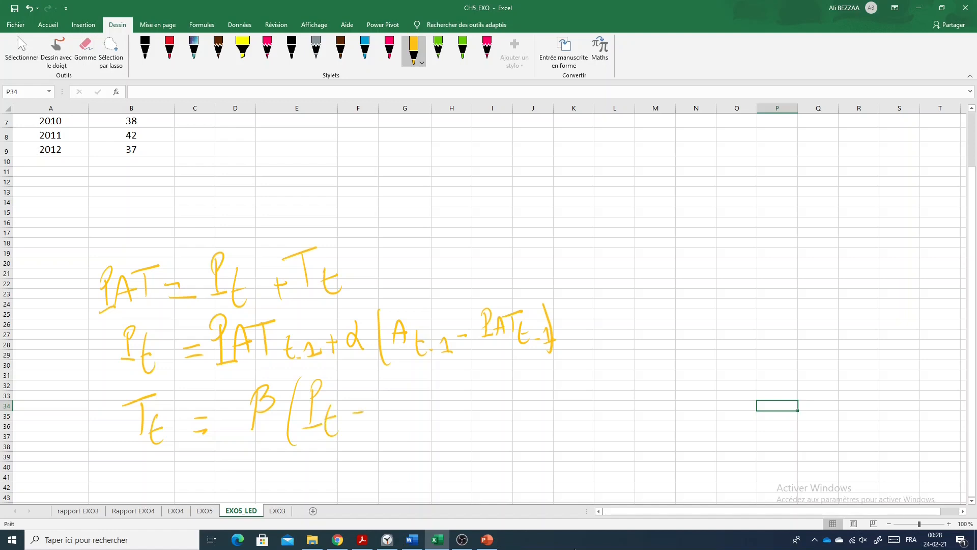
pyautogui.moveTo(390, 392); pyautogui.dragTo(385, 423)
pyautogui.moveTo(386, 384)
pyautogui.mouseDown()
pyautogui.moveTo(401, 434)
pyautogui.moveTo(421, 418)
pyautogui.mouseUp()
pyautogui.moveTo(425, 379); pyautogui.dragTo(432, 436)
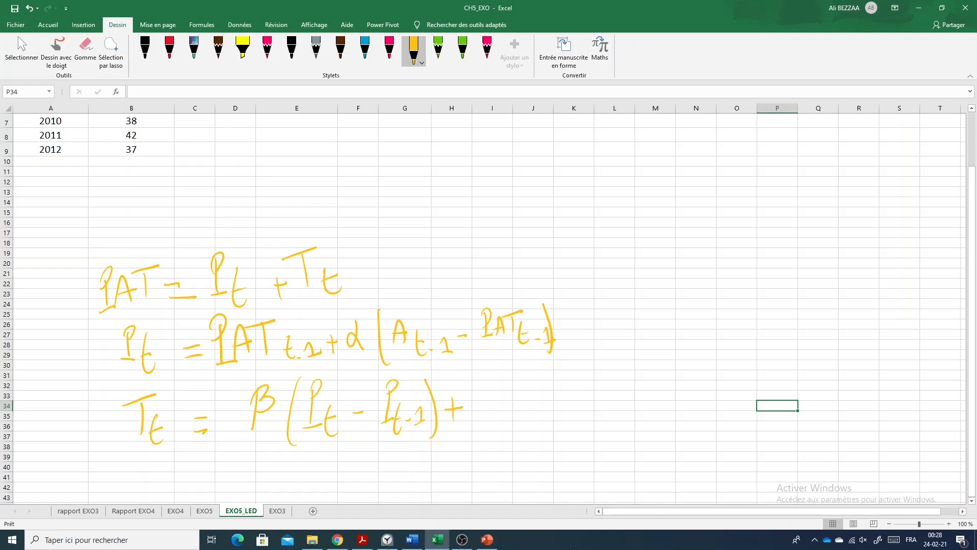
pyautogui.moveTo(476, 376); pyautogui.dragTo(471, 427)
pyautogui.moveTo(483, 393); pyautogui.dragTo(493, 410)
pyautogui.moveTo(501, 404); pyautogui.dragTo(512, 420)
pyautogui.moveTo(510, 391)
pyautogui.mouseDown()
pyautogui.moveTo(518, 381)
pyautogui.moveTo(521, 423)
pyautogui.mouseUp()
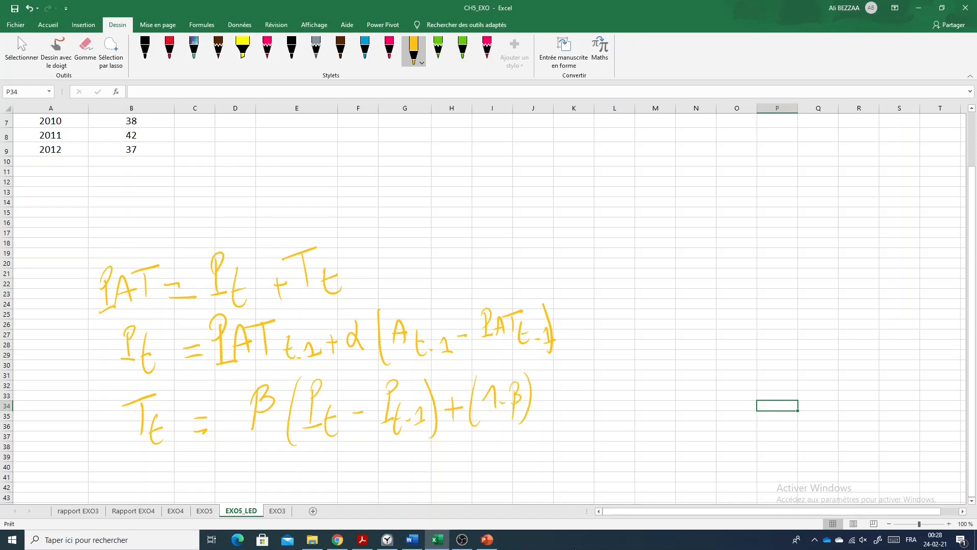
pyautogui.moveTo(552, 379)
pyautogui.mouseDown()
pyautogui.moveTo(550, 411)
pyautogui.moveTo(568, 371)
pyautogui.moveTo(566, 417)
pyautogui.moveTo(610, 407)
pyautogui.mouseUp()
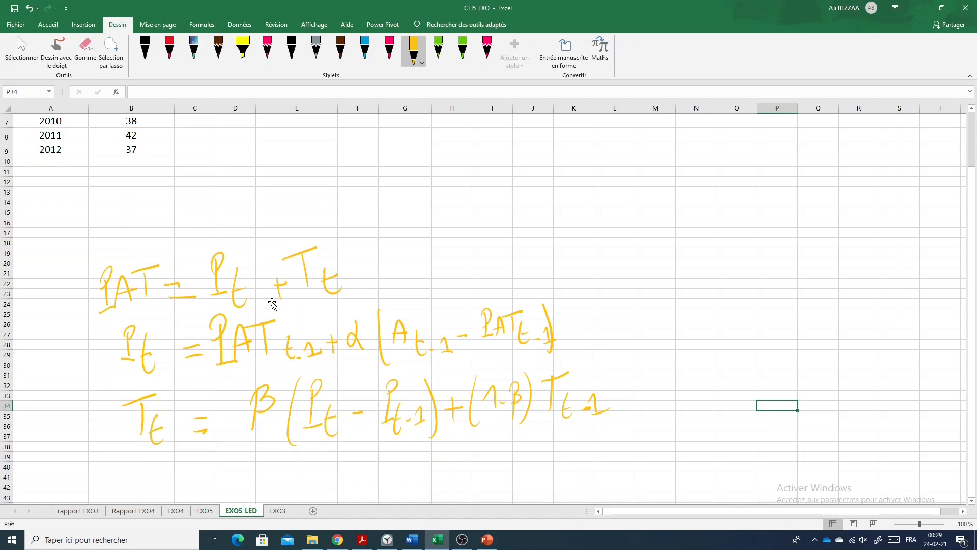
# Enter the 2005 pourcentage, 32, as the initial Prévision in C2.
pyautogui.scroll(2, 253, 285)
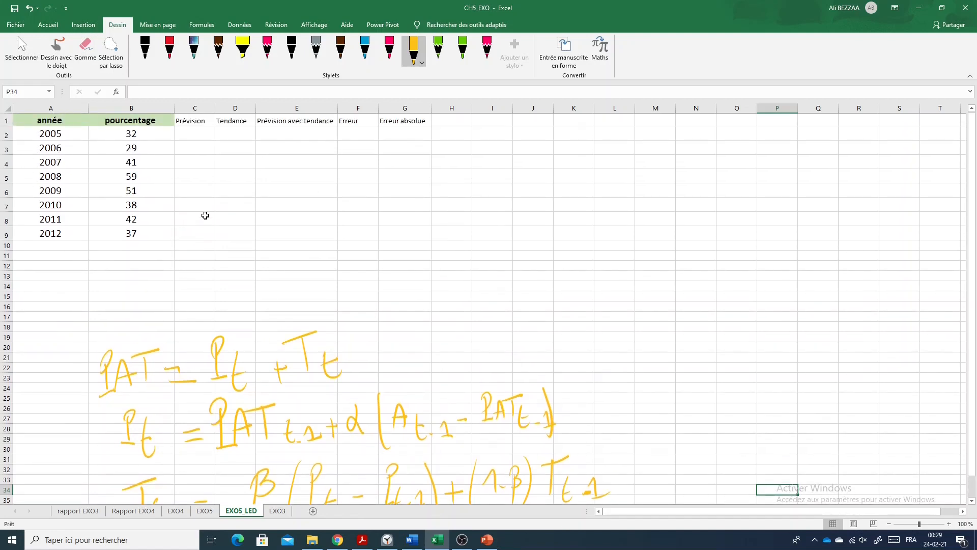
pyautogui.click(152, 138)
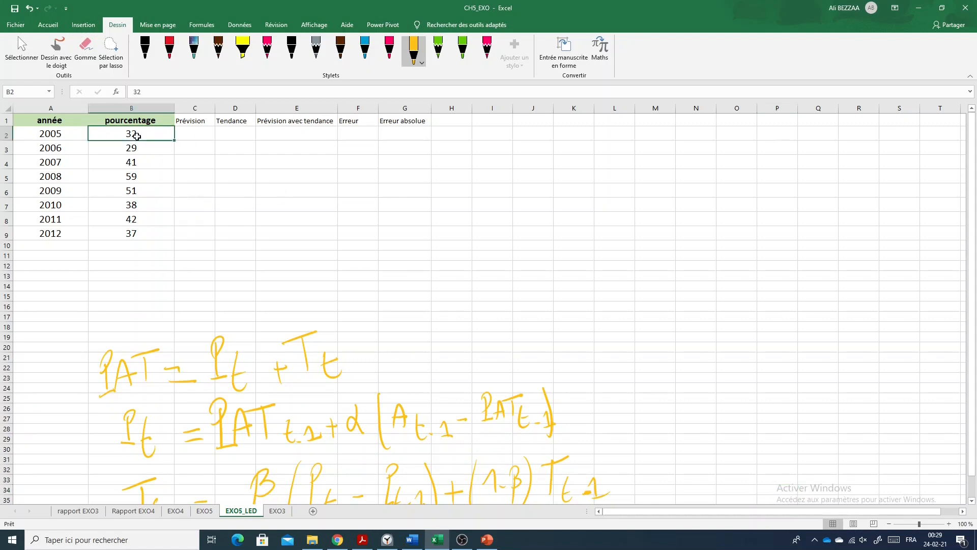
pyautogui.click(198, 137)
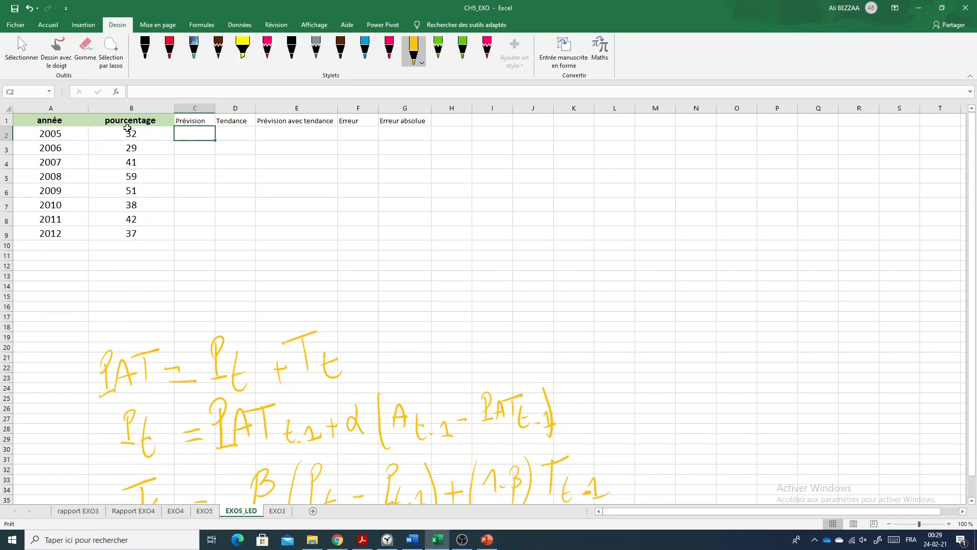
pyautogui.click(139, 136)
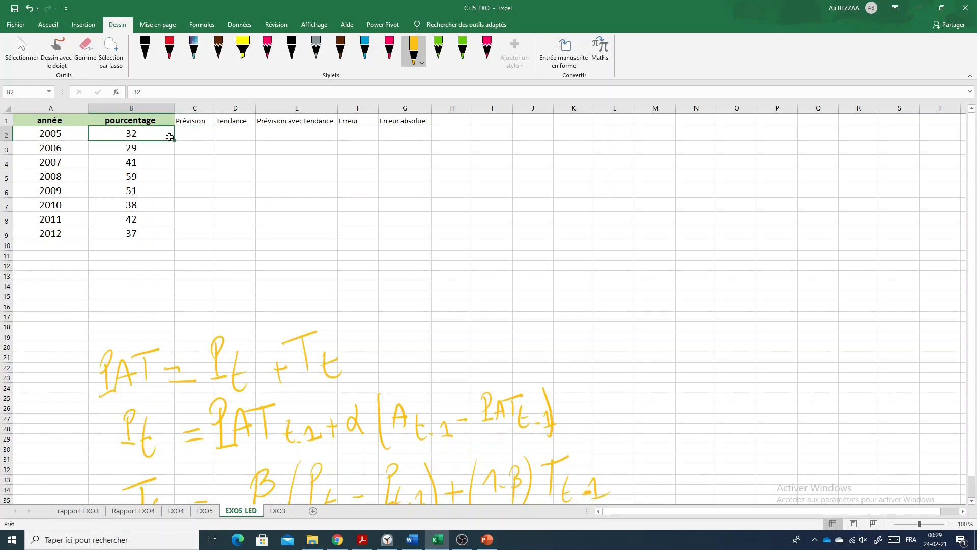
pyautogui.click(186, 137)
pyautogui.write('=B2')
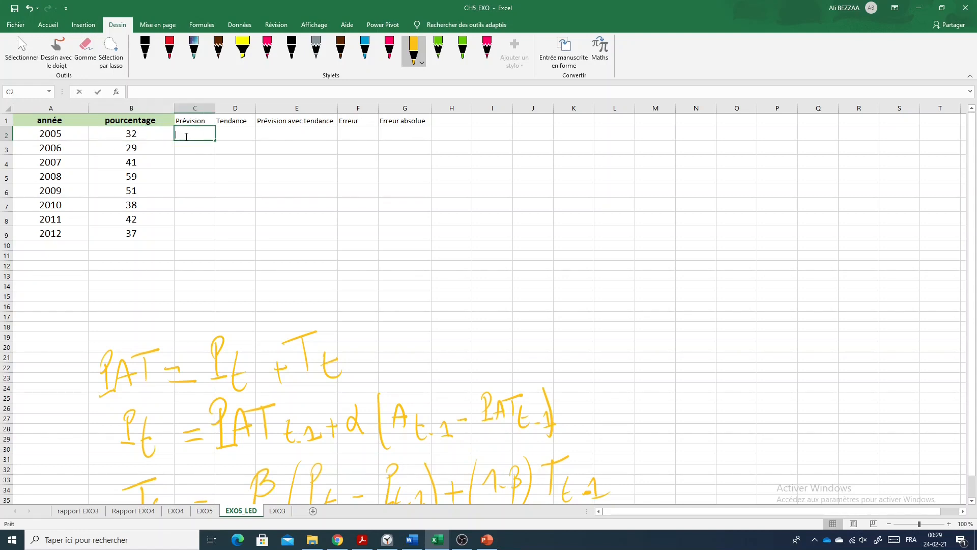
pyautogui.press('Tab')
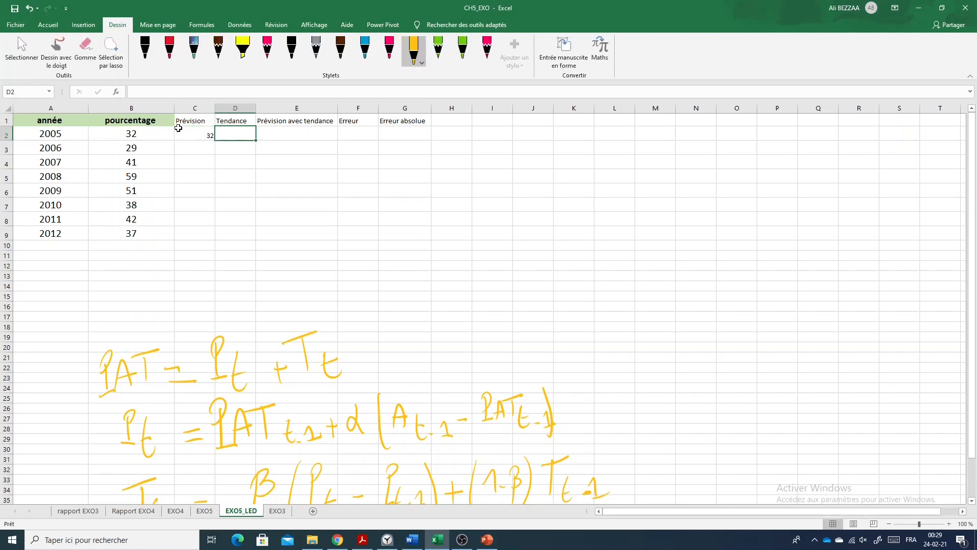
# Enter 0 as the initial Tendance in D2 and 32 as the Prévision avec tendance in E2.
pyautogui.click(182, 131)
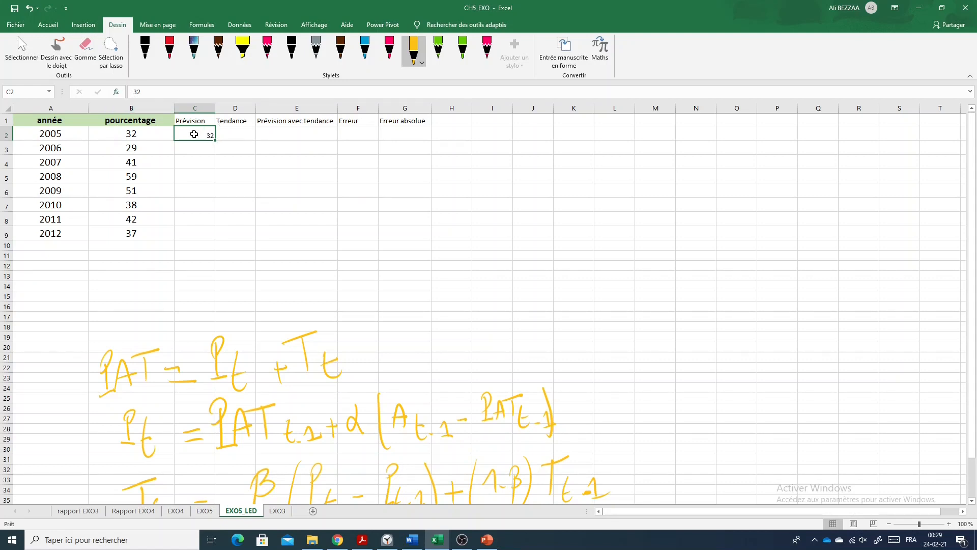
pyautogui.click(134, 136)
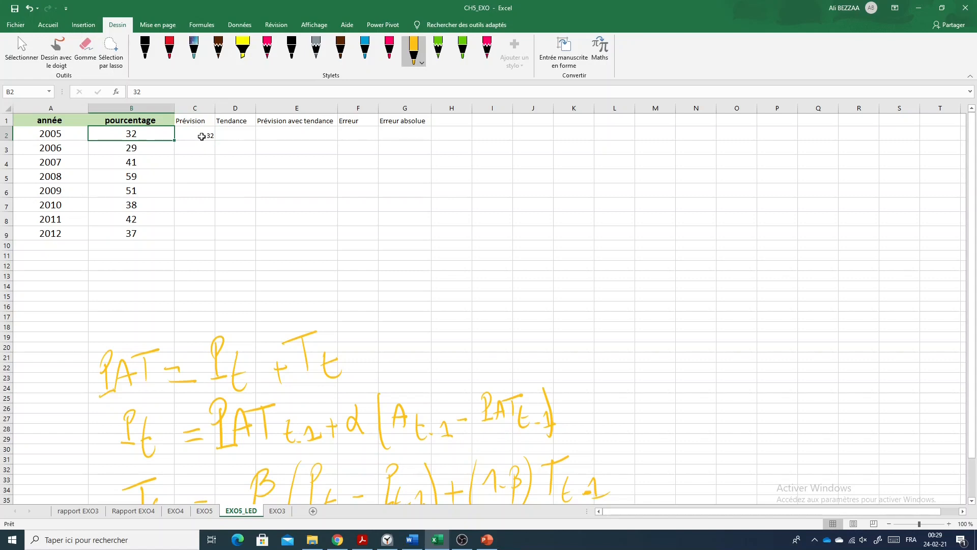
pyautogui.click(231, 135)
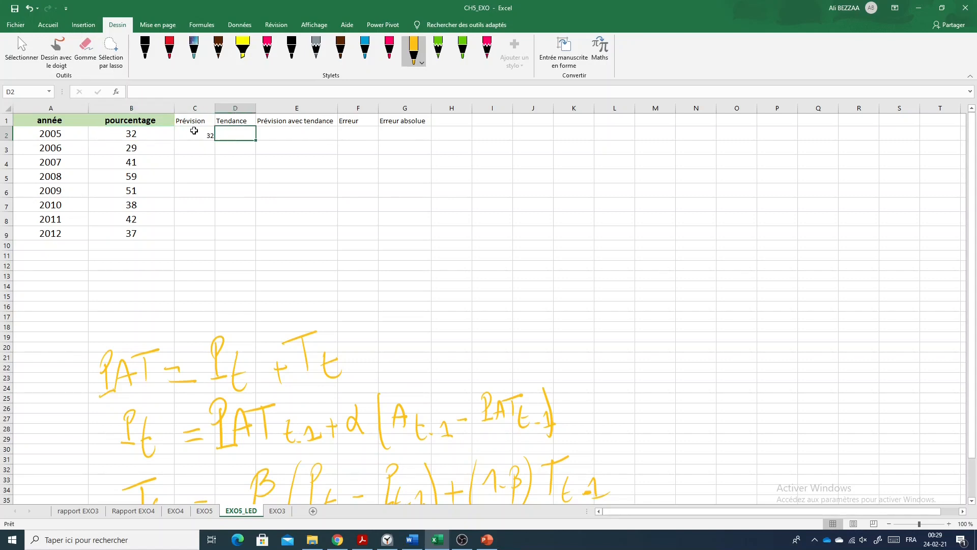
pyautogui.click(131, 133)
pyautogui.click(198, 133)
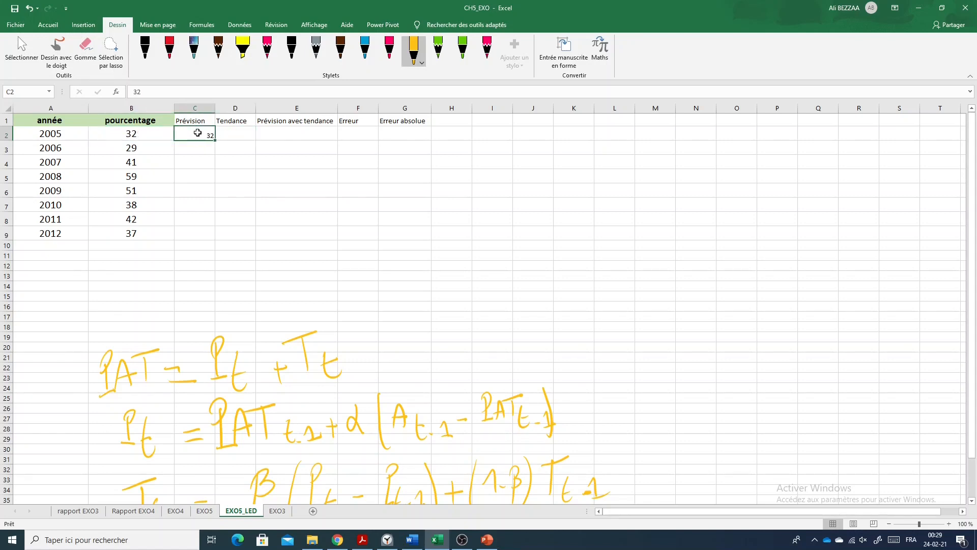
pyautogui.click(252, 136)
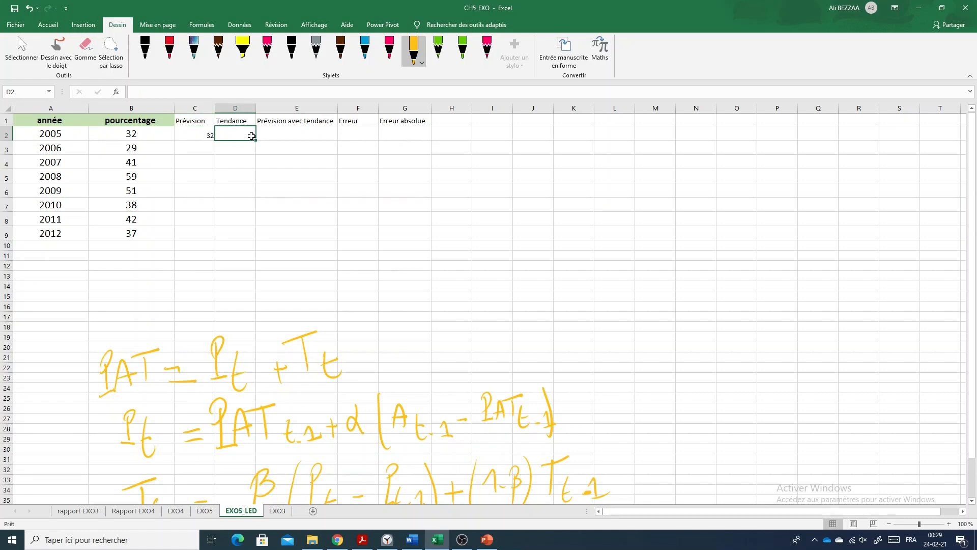
pyautogui.press('Right')
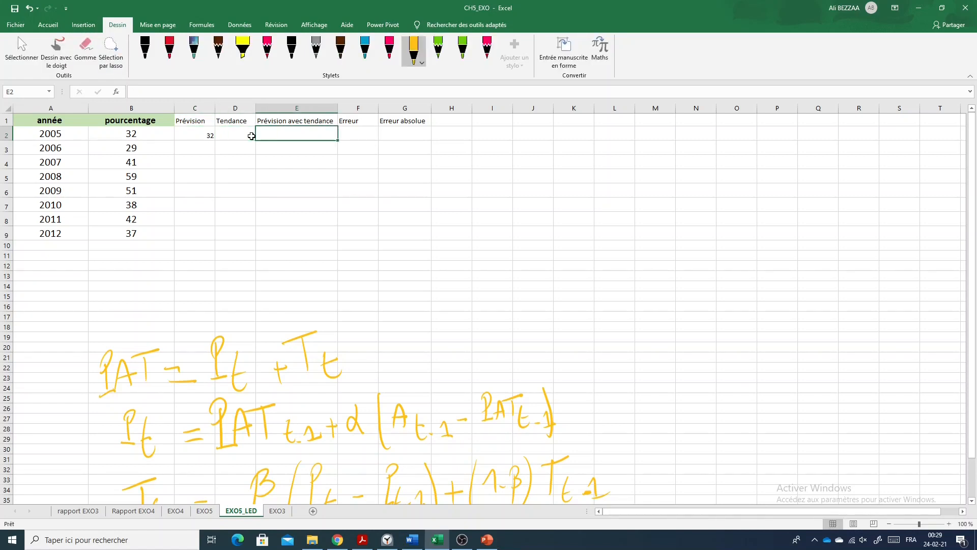
pyautogui.write('32')
pyautogui.press('Tab')
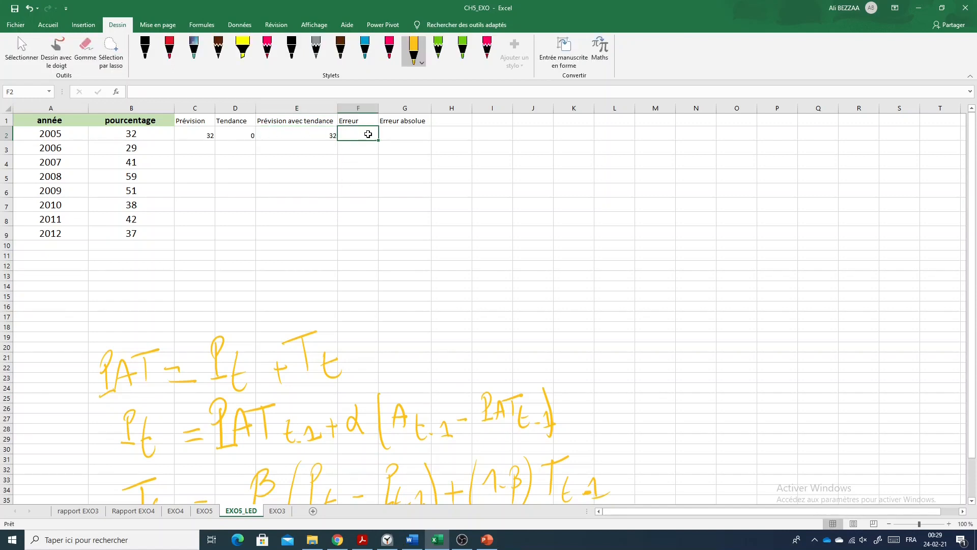
# Review the 2005 starting row against the handwritten PAT, Pt and Tt formulas.
pyautogui.click(133, 134)
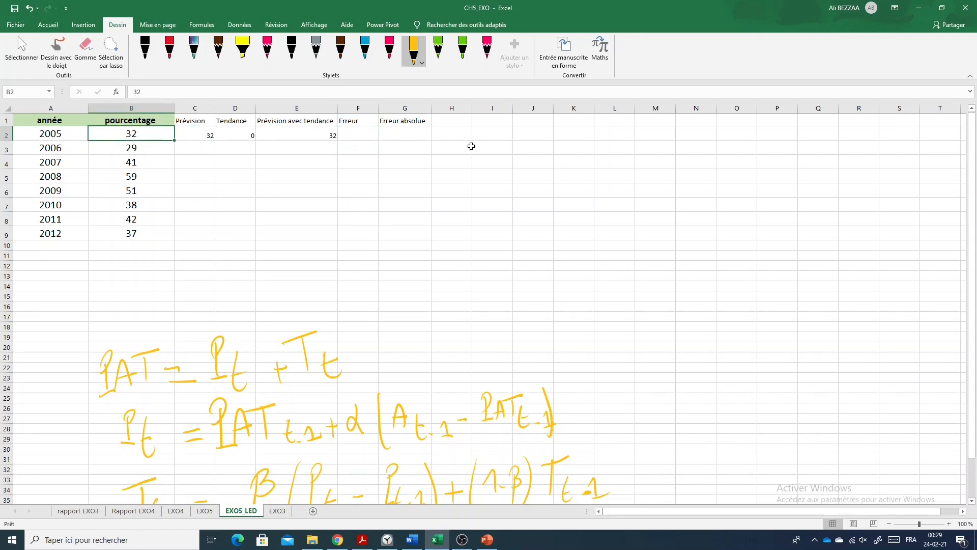
pyautogui.click(364, 135)
pyautogui.click(392, 135)
pyautogui.click(367, 134)
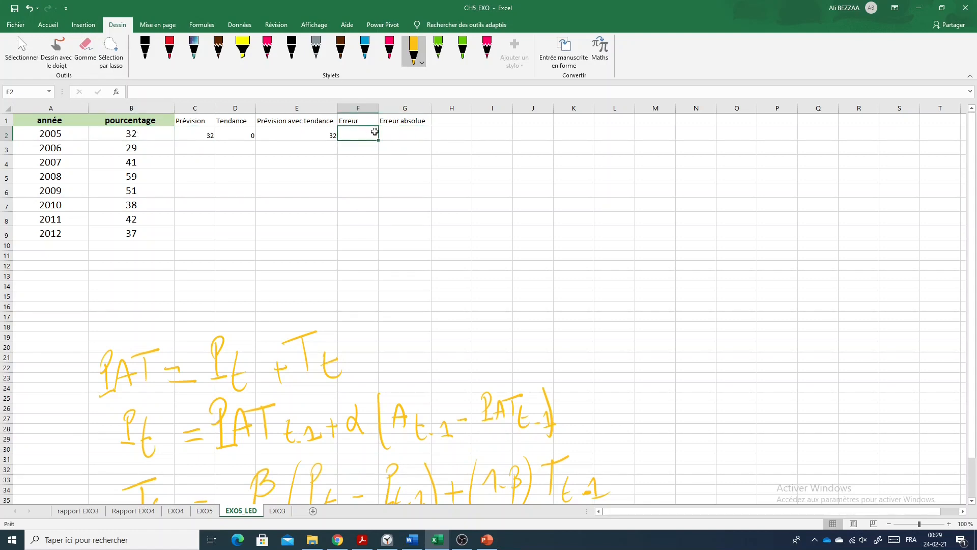
pyautogui.click(395, 135)
pyautogui.click(369, 137)
pyautogui.scroll(-1, 305, 361)
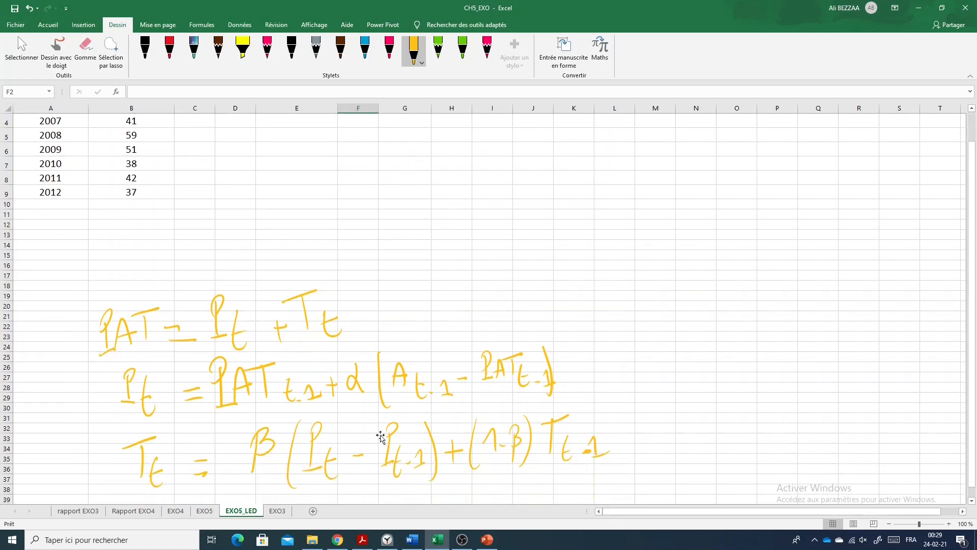
pyautogui.scroll(1, 240, 272)
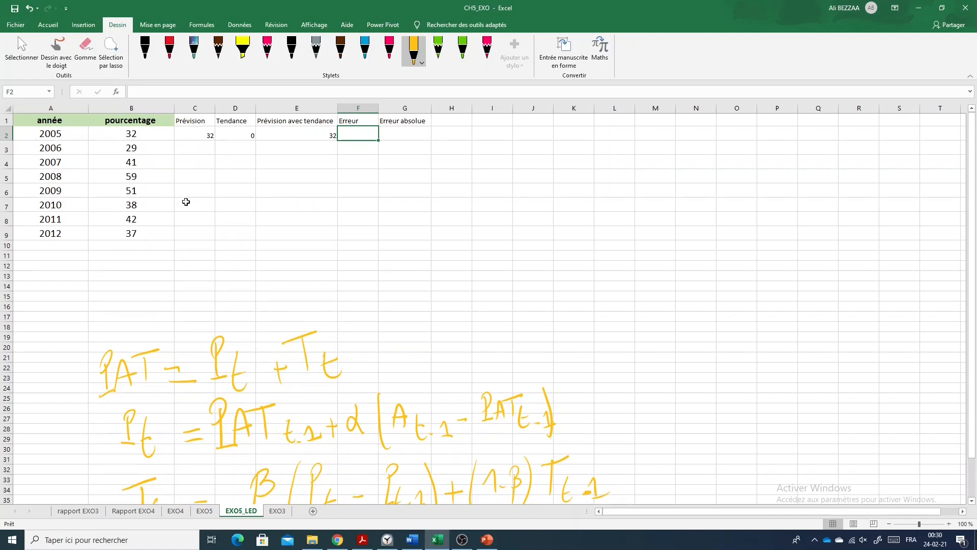
pyautogui.scroll(-1, 225, 273)
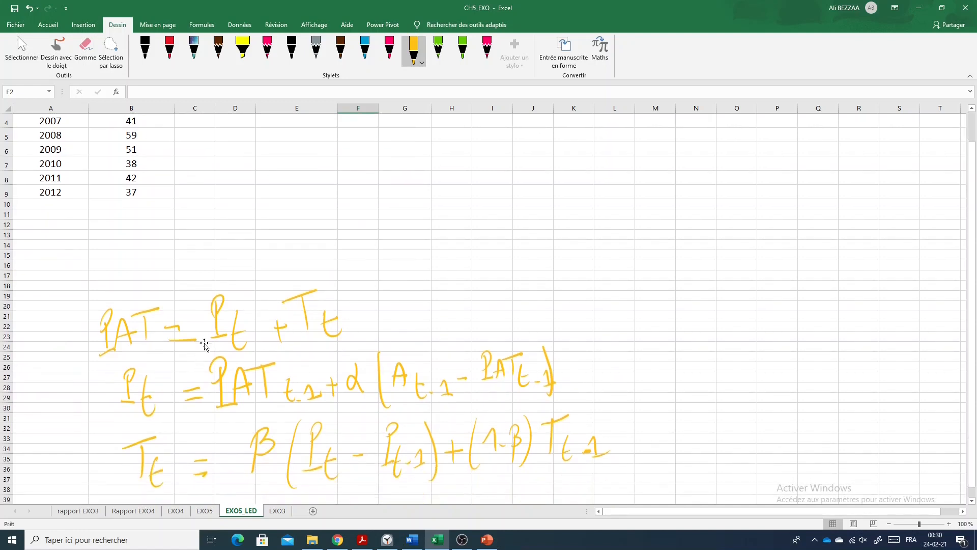
pyautogui.scroll(1, 202, 342)
pyautogui.scroll(-2, 207, 276)
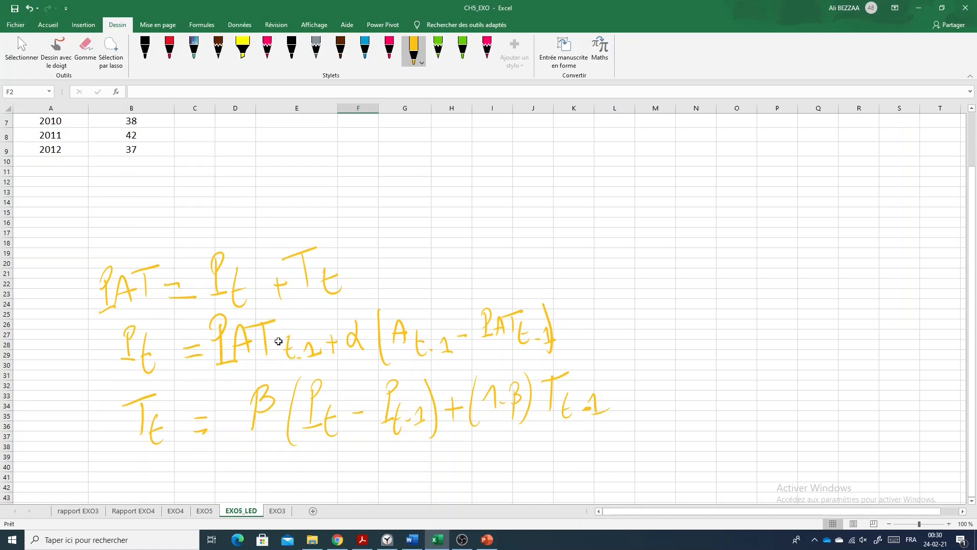
pyautogui.scroll(2, 282, 290)
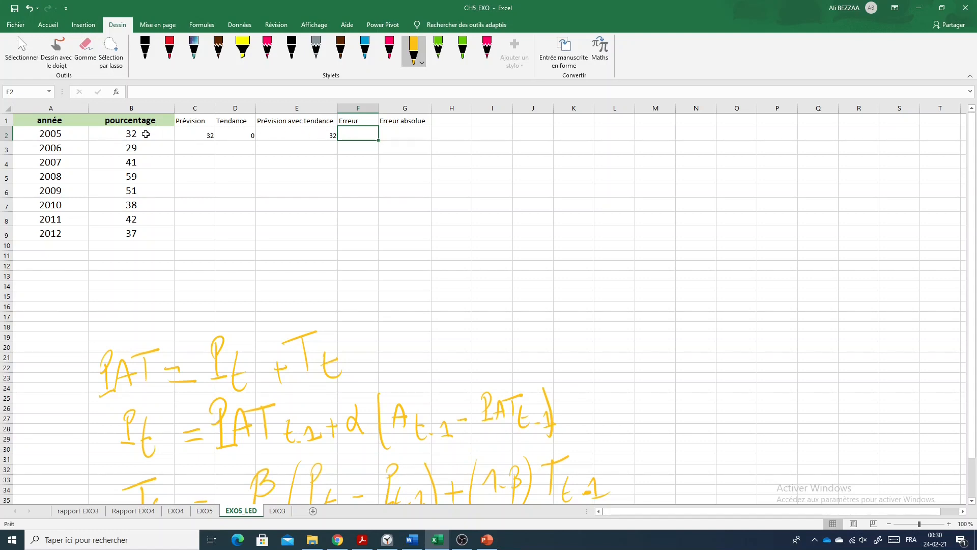
pyautogui.scroll(-1, 260, 272)
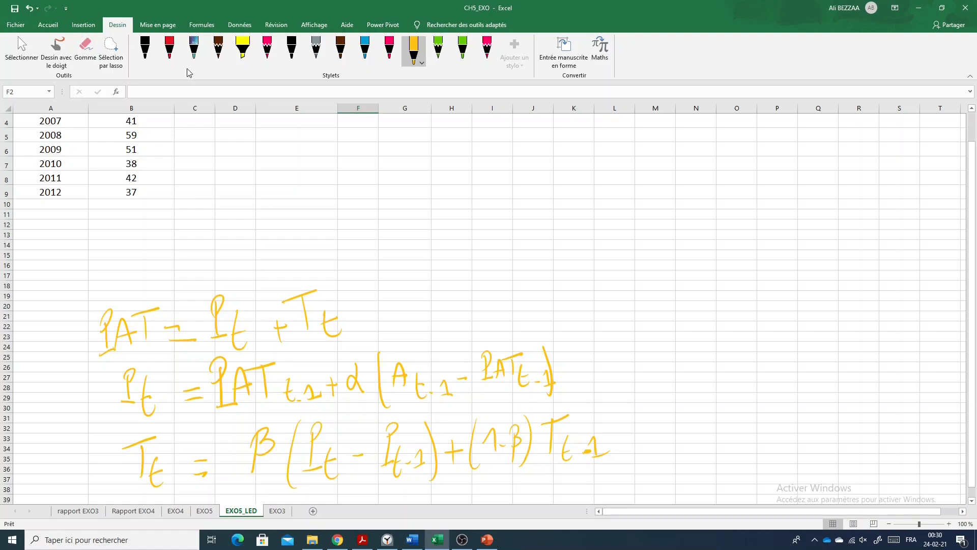
pyautogui.click(170, 48)
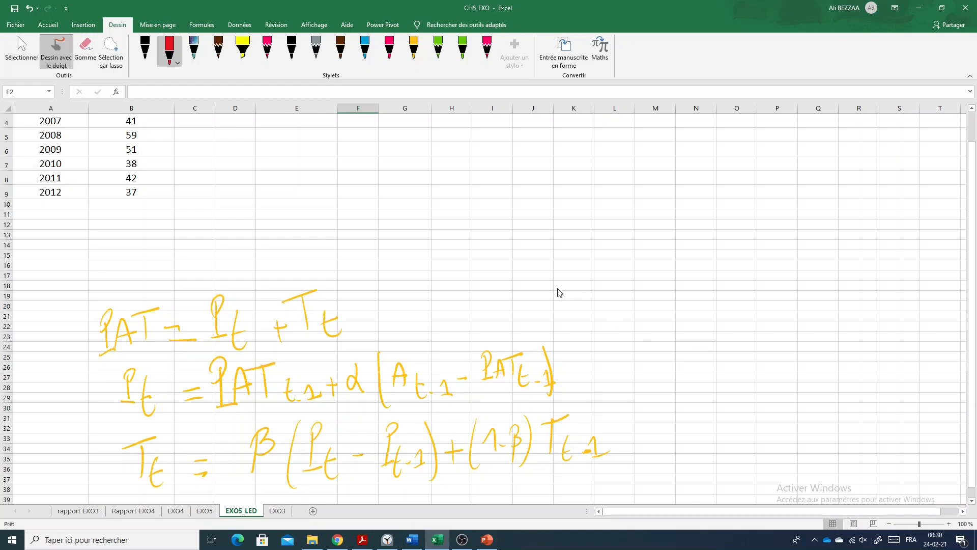
pyautogui.click(470, 267)
pyautogui.press('Escape')
pyautogui.scroll(1, 380, 246)
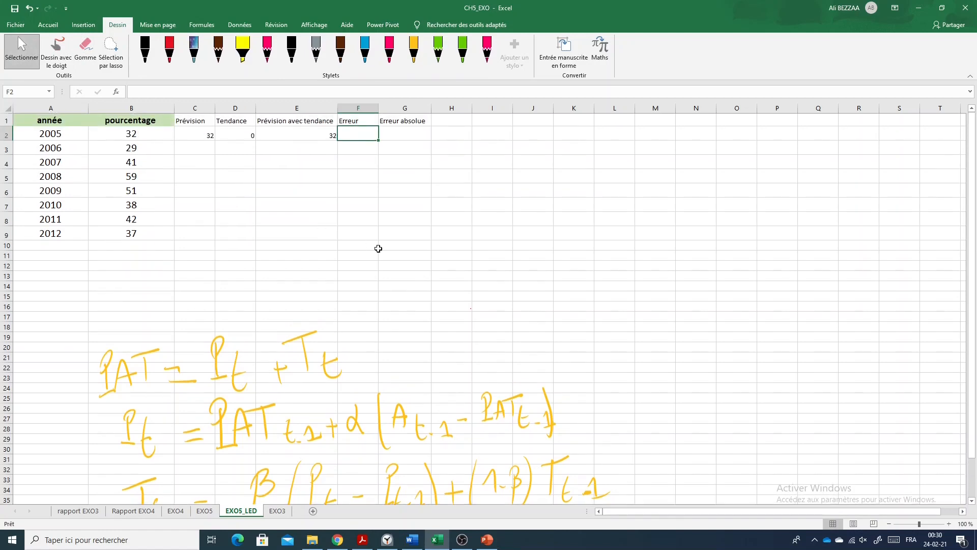
# Handwrite P2 = 32 + in red beside the yellow formulas and circle the 2005 Prévision avec tendance value in E2.
pyautogui.click(175, 58)
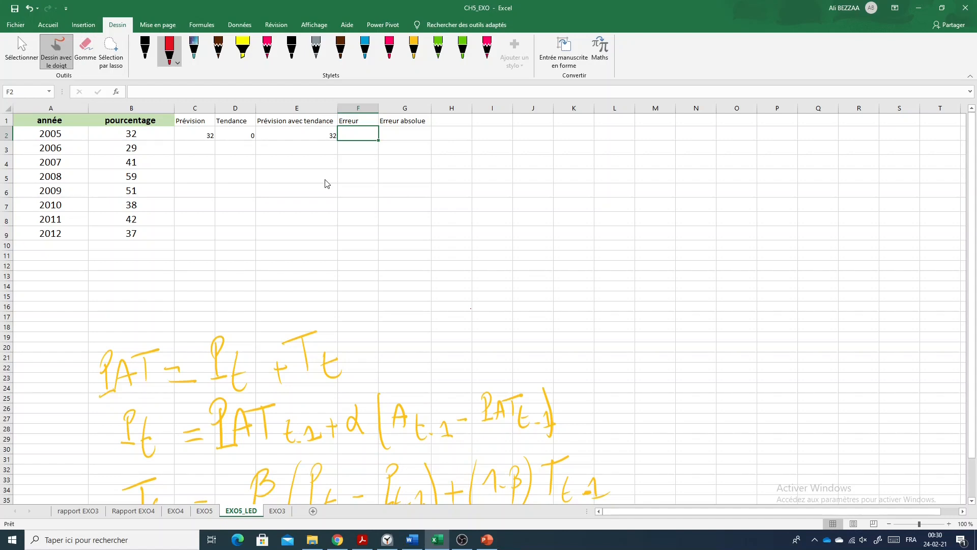
pyautogui.moveTo(643, 371); pyautogui.dragTo(646, 399)
pyautogui.moveTo(672, 368); pyautogui.dragTo(698, 379)
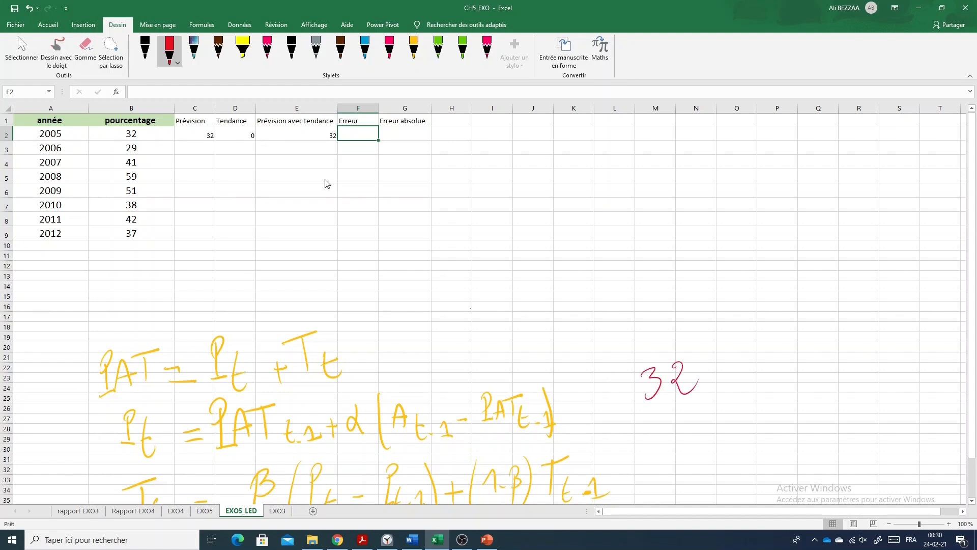
pyautogui.moveTo(589, 369)
pyautogui.mouseDown()
pyautogui.moveTo(603, 352)
pyautogui.moveTo(591, 370)
pyautogui.mouseUp()
pyautogui.moveTo(601, 396)
pyautogui.mouseDown()
pyautogui.moveTo(583, 404)
pyautogui.moveTo(619, 413)
pyautogui.mouseUp()
pyautogui.moveTo(333, 129); pyautogui.dragTo(337, 129)
pyautogui.moveTo(712, 379)
pyautogui.mouseDown()
pyautogui.moveTo(728, 379)
pyautogui.moveTo(720, 388)
pyautogui.mouseUp()
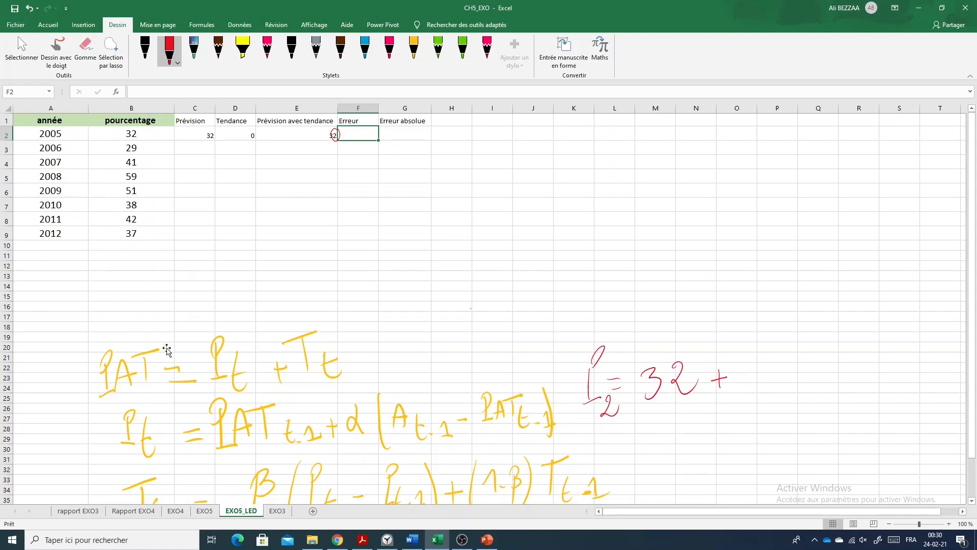
# Check alpha on the EXO5 sheet and complete the handwritten P2 line on EXO5_LED with 0,2(32 − 32).
pyautogui.click(204, 511)
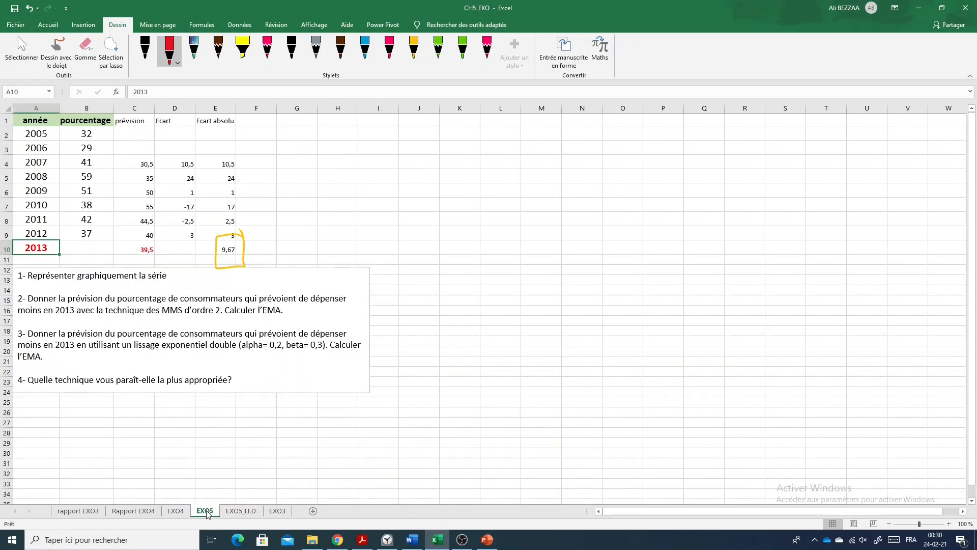
pyautogui.click(241, 511)
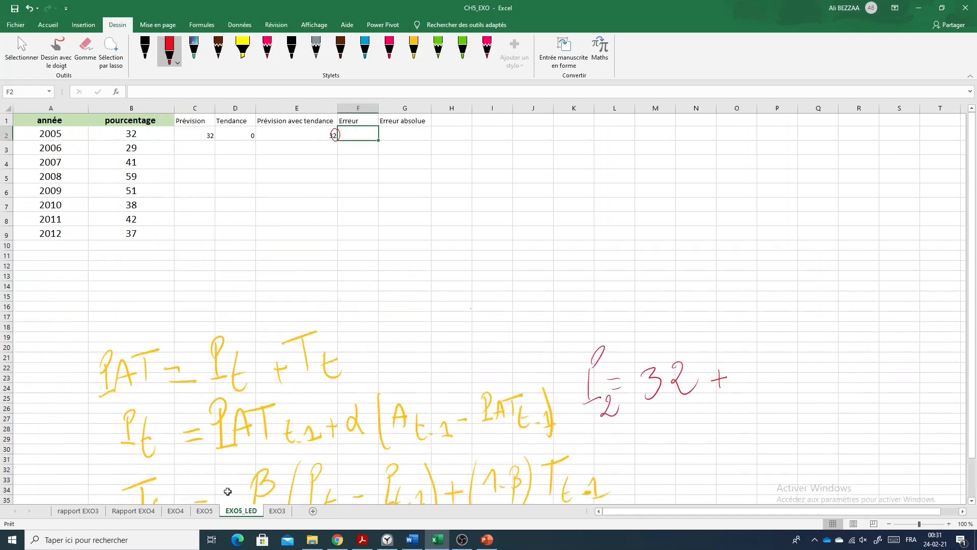
pyautogui.scroll(-1, 166, 309)
pyautogui.scroll(1, 166, 310)
pyautogui.moveTo(748, 360); pyautogui.dragTo(756, 380)
pyautogui.moveTo(763, 360); pyautogui.dragTo(773, 372)
pyautogui.moveTo(790, 340); pyautogui.dragTo(790, 391)
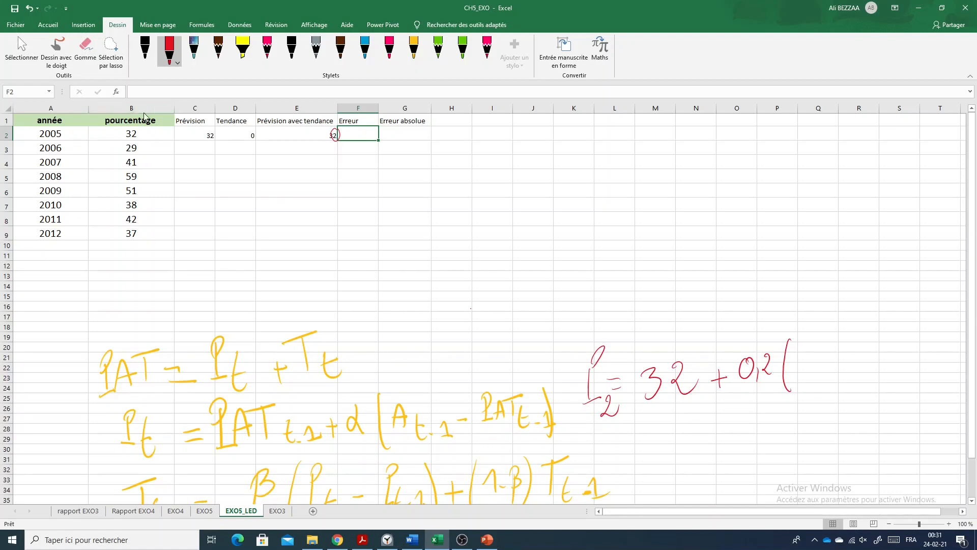
pyautogui.moveTo(798, 351)
pyautogui.mouseDown()
pyautogui.moveTo(799, 373)
pyautogui.moveTo(859, 365)
pyautogui.moveTo(874, 346)
pyautogui.moveTo(868, 365)
pyautogui.mouseUp()
pyautogui.moveTo(883, 337); pyautogui.dragTo(887, 380)
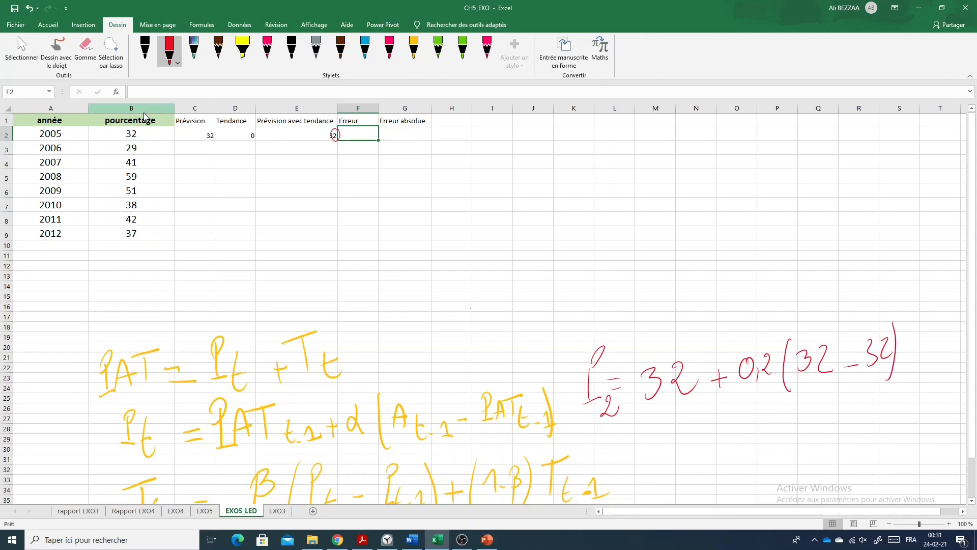
# Handwrite the result P2 = 32 beneath the P2 calculation.
pyautogui.moveTo(623, 417)
pyautogui.mouseDown()
pyautogui.moveTo(622, 434)
pyautogui.moveTo(631, 418)
pyautogui.moveTo(637, 431)
pyautogui.mouseUp()
pyautogui.moveTo(641, 426)
pyautogui.mouseDown()
pyautogui.moveTo(652, 437)
pyautogui.moveTo(665, 419)
pyautogui.mouseUp()
pyautogui.moveTo(658, 426); pyautogui.dragTo(671, 423)
pyautogui.moveTo(684, 404)
pyautogui.mouseDown()
pyautogui.moveTo(689, 421)
pyautogui.moveTo(697, 419)
pyautogui.mouseUp()
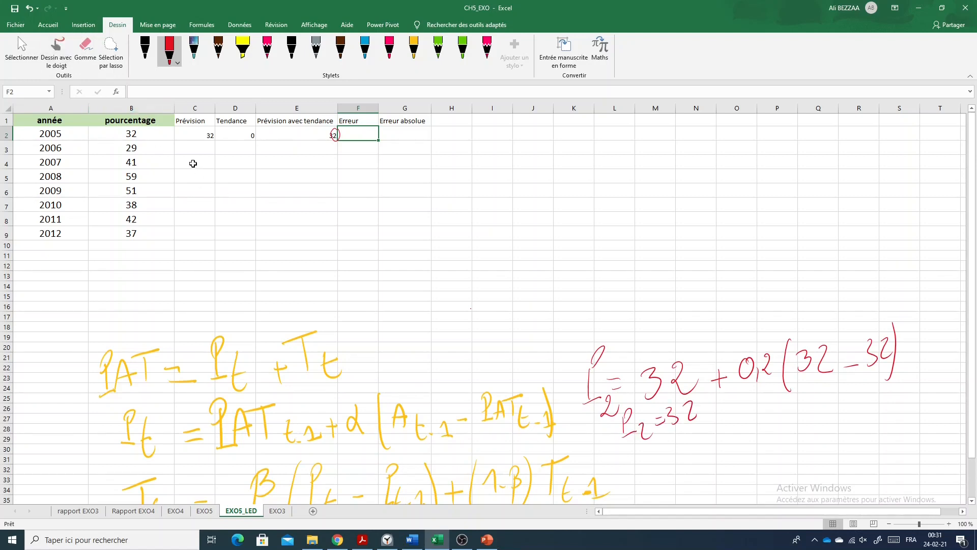
# Enter 32 as the 2006 Prévision in C3.
pyautogui.click(203, 151)
pyautogui.write('32')
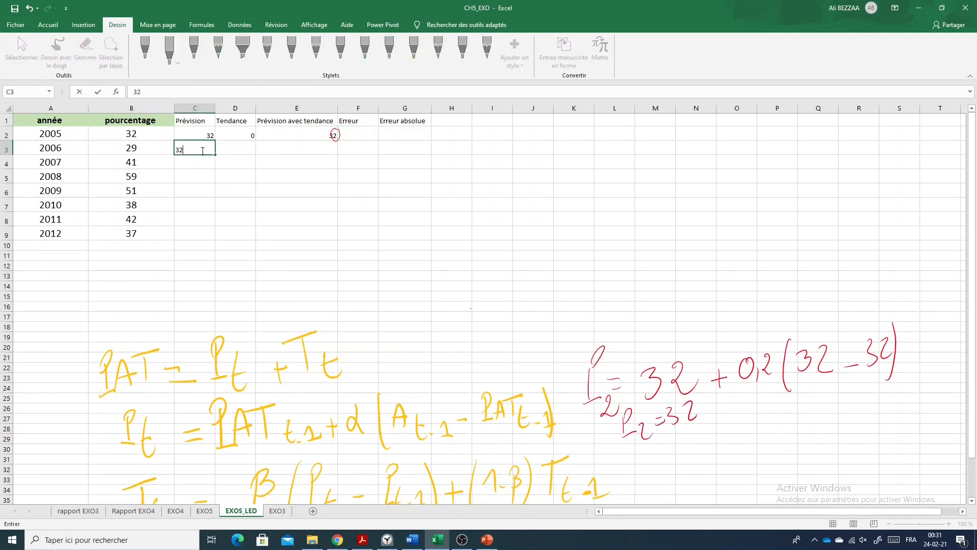
pyautogui.click(293, 178)
pyautogui.click(193, 146)
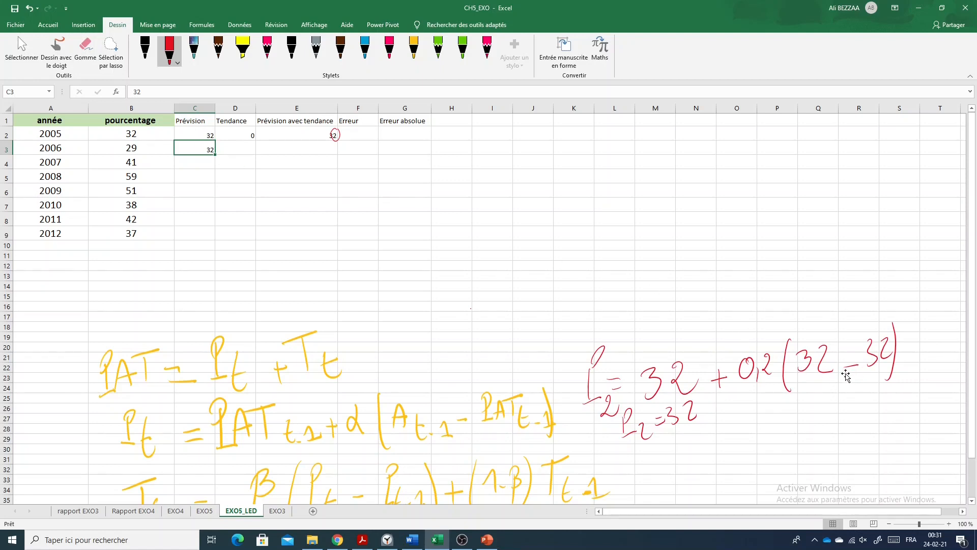
# Handwrite the 2006 trend calculation t2 = 0,3(32 − 32) + 0,7 × 32 beneath the P2 result.
pyautogui.scroll(-1, 576, 415)
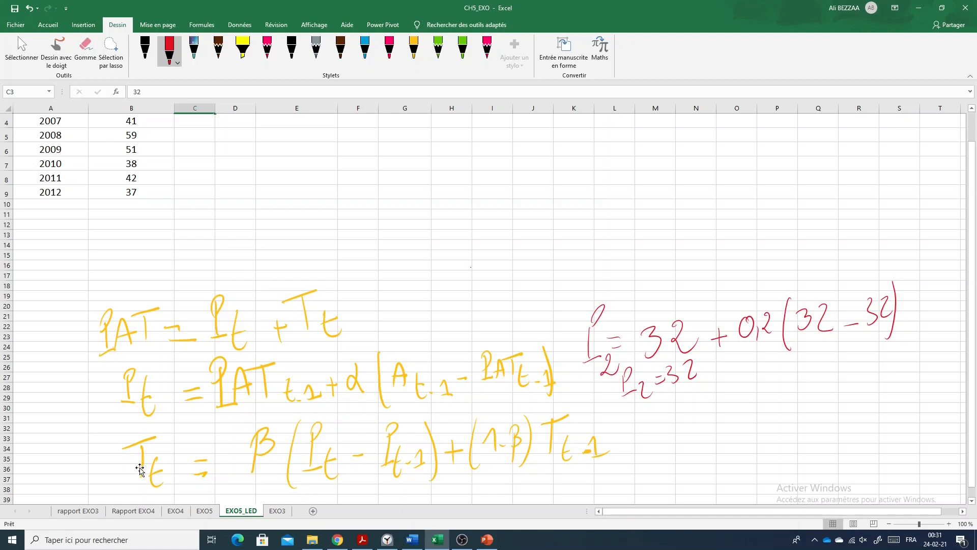
pyautogui.scroll(1, 163, 461)
pyautogui.scroll(-1, 163, 462)
pyautogui.moveTo(632, 413)
pyautogui.mouseDown()
pyautogui.moveTo(624, 444)
pyautogui.moveTo(656, 448)
pyautogui.mouseUp()
pyautogui.moveTo(662, 426)
pyautogui.mouseDown()
pyautogui.moveTo(703, 414)
pyautogui.moveTo(718, 431)
pyautogui.mouseUp()
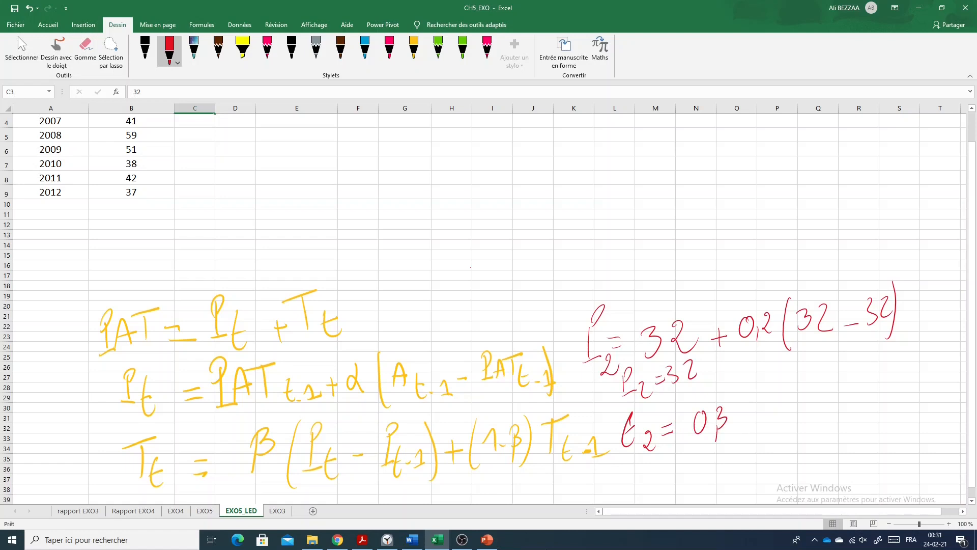
pyautogui.moveTo(746, 395); pyautogui.dragTo(740, 440)
pyautogui.moveTo(750, 403)
pyautogui.mouseDown()
pyautogui.moveTo(751, 422)
pyautogui.moveTo(812, 418)
pyautogui.mouseUp()
pyautogui.moveTo(820, 379); pyautogui.dragTo(803, 440)
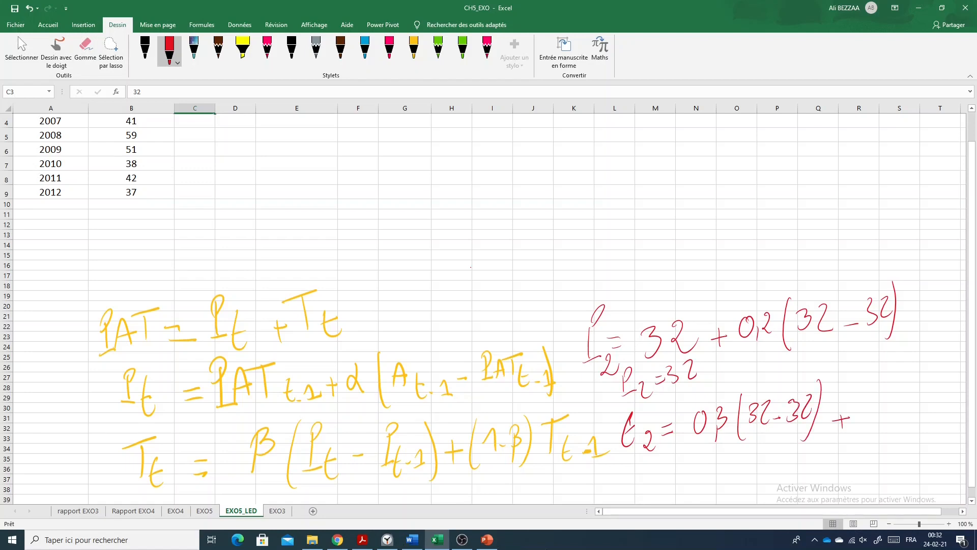
pyautogui.moveTo(860, 401); pyautogui.dragTo(866, 415)
pyautogui.moveTo(875, 409)
pyautogui.mouseDown()
pyautogui.moveTo(875, 423)
pyautogui.moveTo(889, 415)
pyautogui.mouseUp()
pyautogui.moveTo(920, 391)
pyautogui.mouseDown()
pyautogui.moveTo(916, 411)
pyautogui.moveTo(942, 405)
pyautogui.mouseUp()
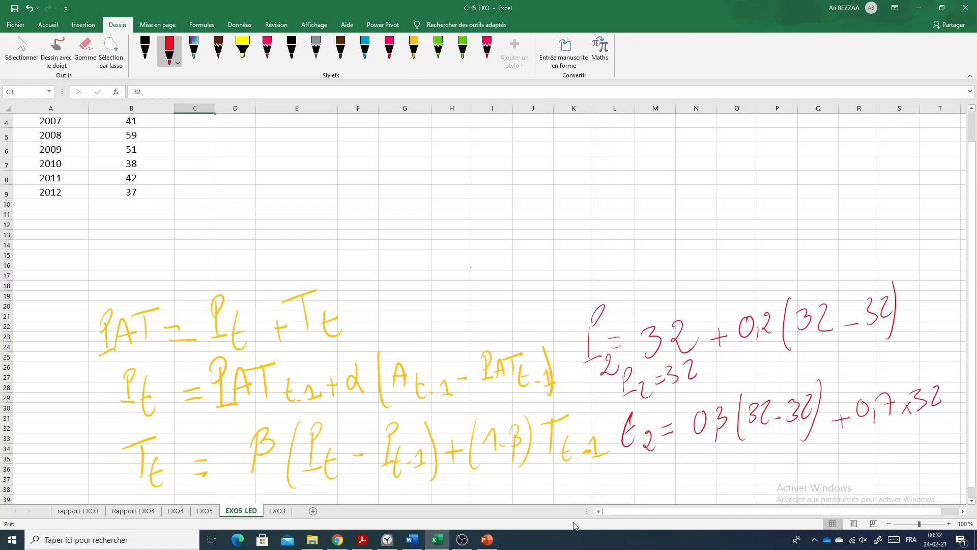
# Erase the final 32 in the t2 calculation and handwrite 0 in red in its place.
pyautogui.click(85, 46)
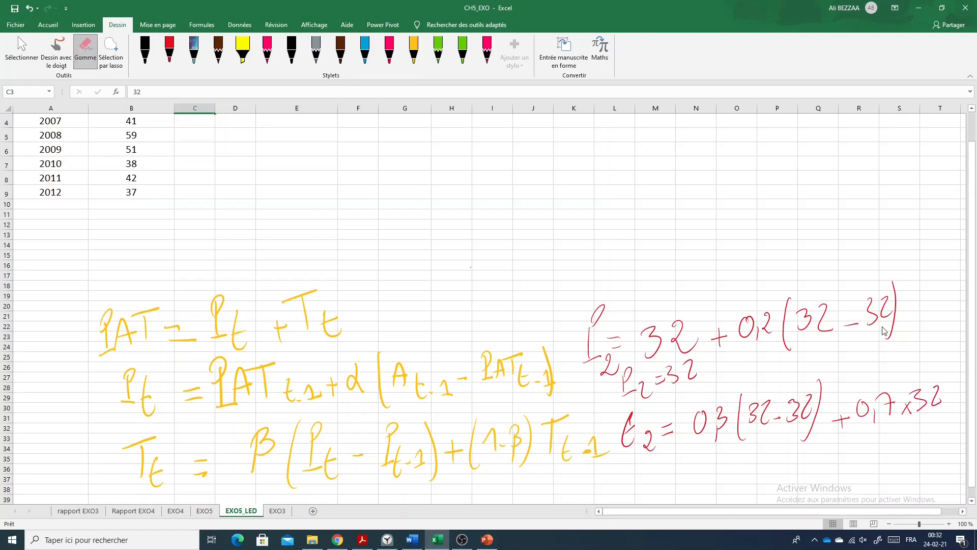
pyautogui.moveTo(938, 399); pyautogui.dragTo(920, 395)
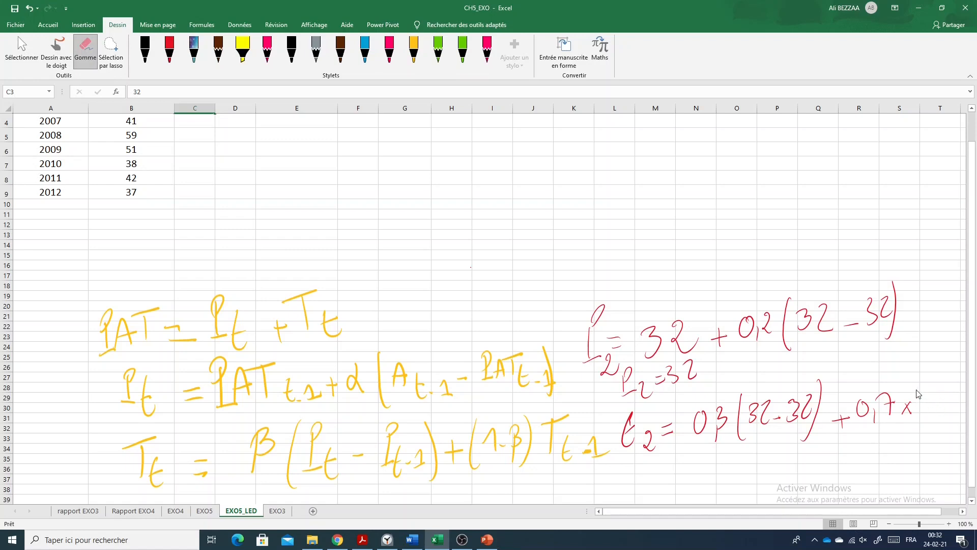
pyautogui.click(22, 48)
pyautogui.scroll(1, 212, 190)
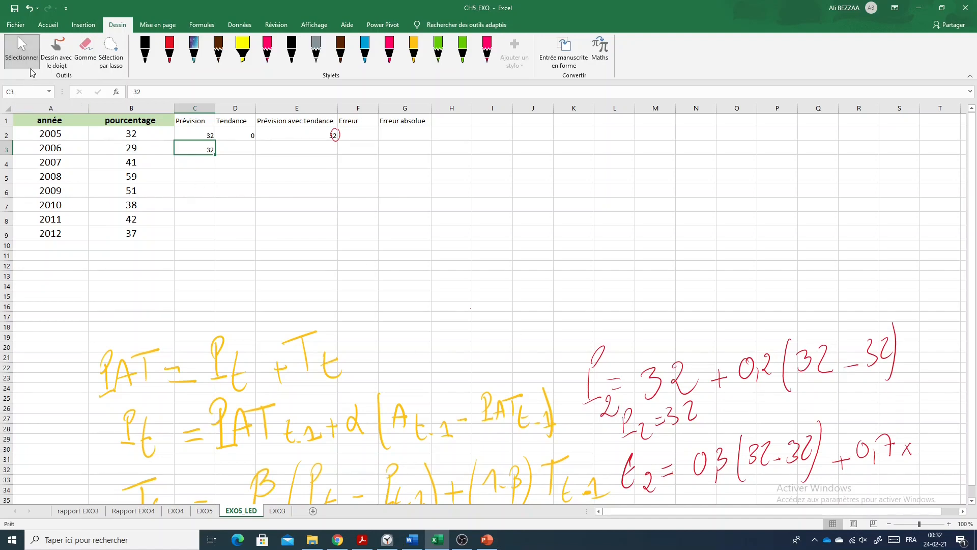
pyautogui.scroll(-2, 605, 366)
pyautogui.scroll(-1, 605, 366)
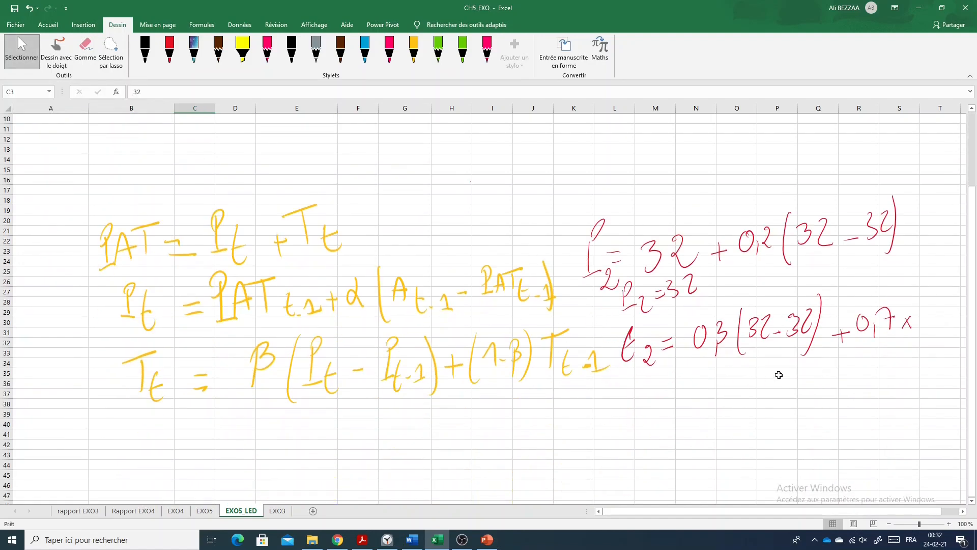
pyautogui.click(170, 50)
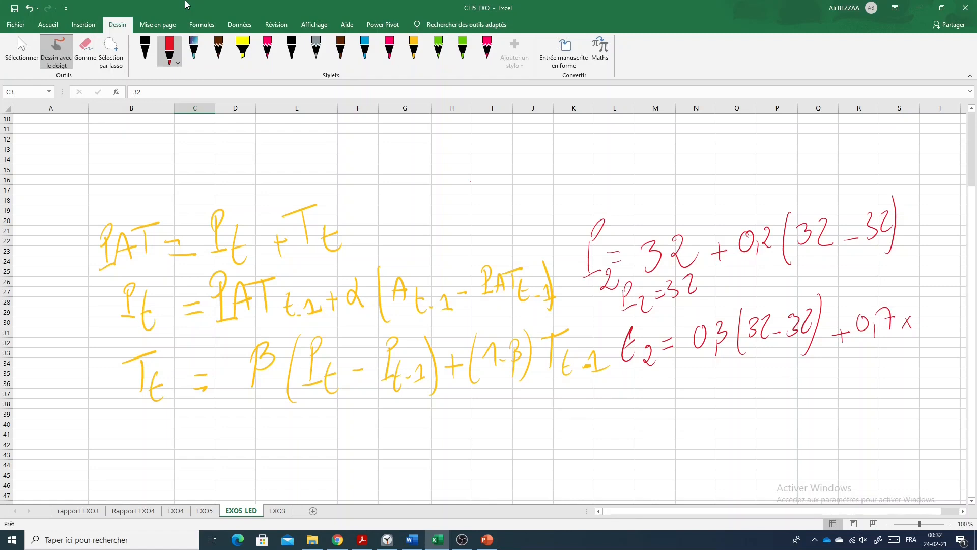
pyautogui.moveTo(928, 304)
pyautogui.mouseDown()
pyautogui.moveTo(928, 326)
pyautogui.moveTo(926, 303)
pyautogui.mouseUp()
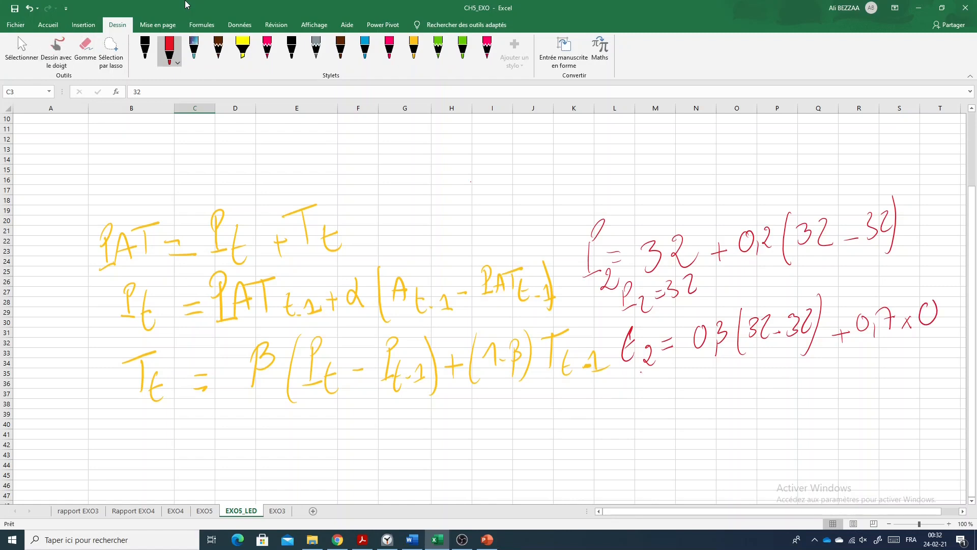
# Bracket the 32 − 32 term and handwrite t2 = 0 + 0 = 0 beneath the t2 calculation.
pyautogui.moveTo(640, 374); pyautogui.dragTo(661, 405)
pyautogui.moveTo(670, 382); pyautogui.dragTo(692, 377)
pyautogui.moveTo(762, 340)
pyautogui.mouseDown()
pyautogui.moveTo(793, 352)
pyautogui.moveTo(796, 340)
pyautogui.mouseUp()
pyautogui.moveTo(766, 370)
pyautogui.mouseDown()
pyautogui.moveTo(758, 382)
pyautogui.moveTo(766, 370)
pyautogui.mouseUp()
pyautogui.moveTo(785, 378); pyautogui.dragTo(818, 372)
pyautogui.moveTo(832, 367); pyautogui.dragTo(873, 353)
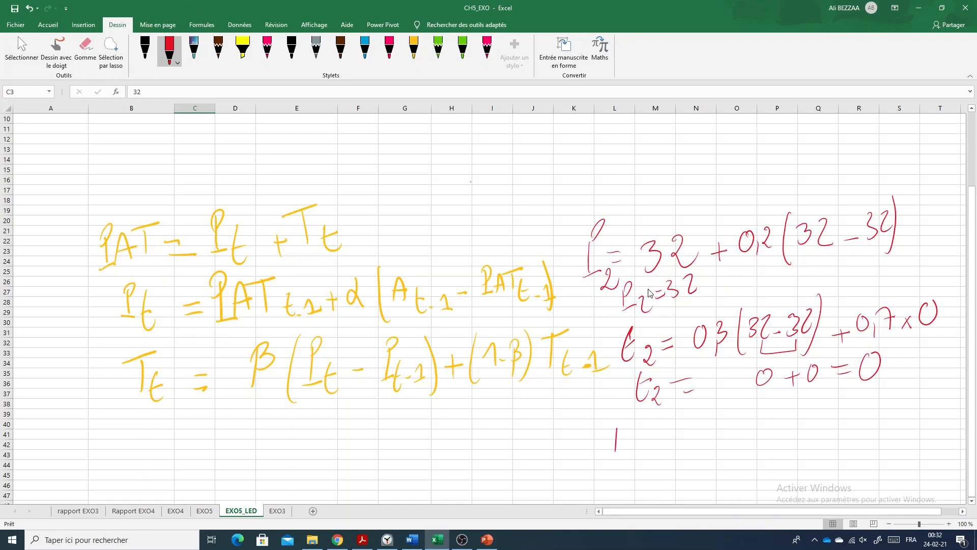
# Handwrite the PAT2 calculation in red beneath the t2 result.
pyautogui.moveTo(616, 433); pyautogui.dragTo(652, 441)
pyautogui.moveTo(644, 422)
pyautogui.mouseDown()
pyautogui.moveTo(664, 416)
pyautogui.moveTo(662, 455)
pyautogui.moveTo(677, 447)
pyautogui.mouseUp()
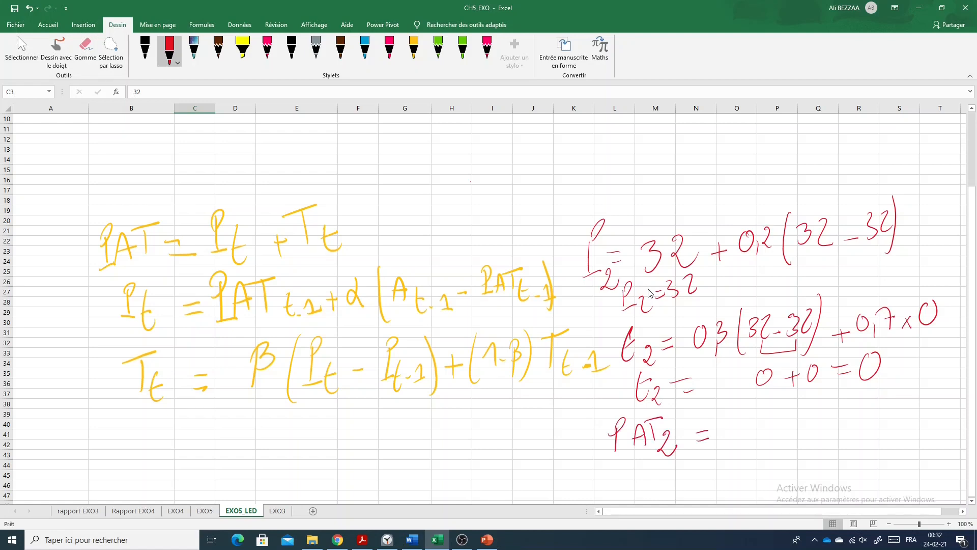
pyautogui.moveTo(741, 405)
pyautogui.mouseDown()
pyautogui.moveTo(742, 431)
pyautogui.moveTo(743, 414)
pyautogui.moveTo(759, 437)
pyautogui.mouseUp()
pyautogui.moveTo(765, 420)
pyautogui.mouseDown()
pyautogui.moveTo(765, 437)
pyautogui.moveTo(770, 428)
pyautogui.mouseUp()
pyautogui.moveTo(786, 402)
pyautogui.mouseDown()
pyautogui.moveTo(785, 421)
pyautogui.moveTo(793, 412)
pyautogui.moveTo(817, 431)
pyautogui.mouseUp()
pyautogui.moveTo(819, 416); pyautogui.dragTo(858, 420)
pyautogui.moveTo(864, 403); pyautogui.dragTo(872, 417)
pyautogui.moveTo(875, 414); pyautogui.dragTo(889, 407)
pyautogui.moveTo(905, 407); pyautogui.dragTo(947, 414)
# Enter 0 as the 2006 Tendance and 32 as the 2006 Prévision avec tendance.
pyautogui.scroll(3, 374, 176)
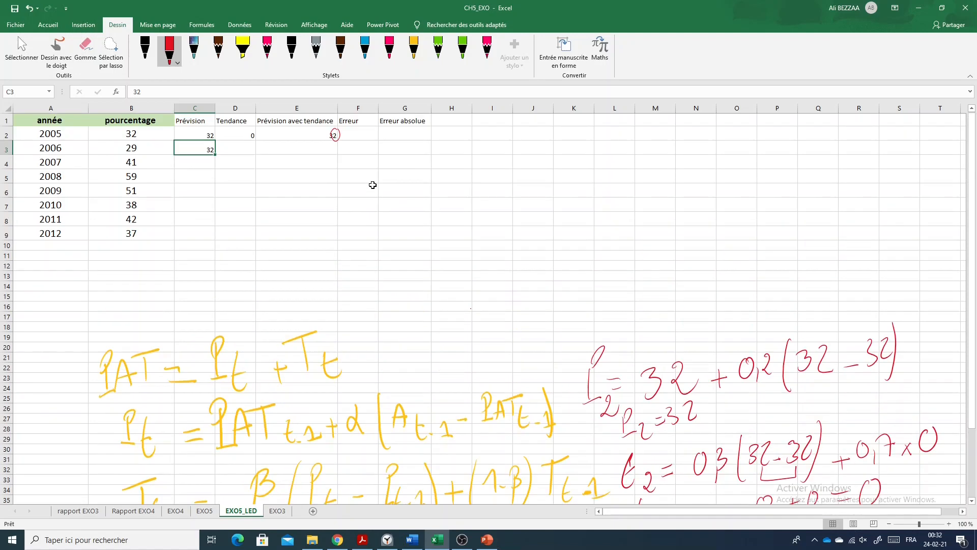
pyautogui.click(321, 160)
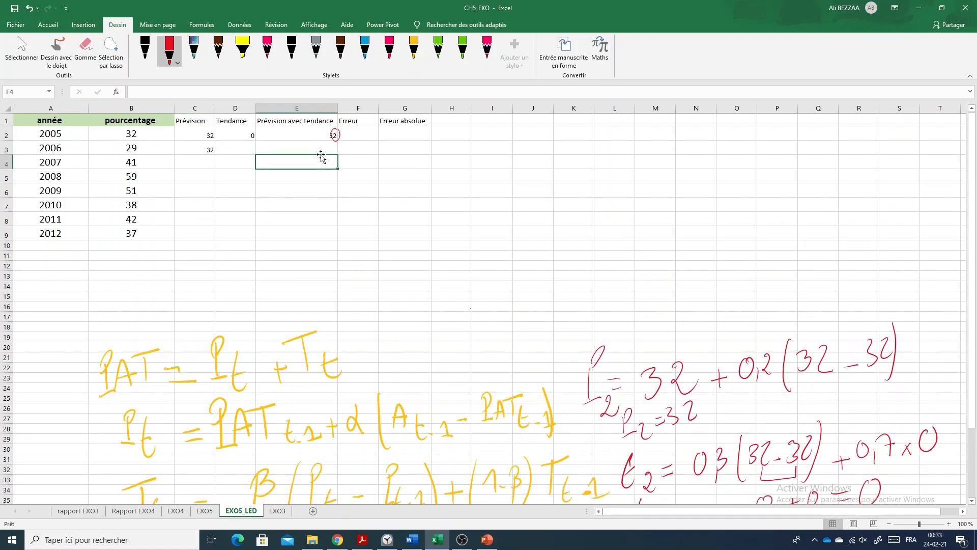
pyautogui.click(244, 144)
pyautogui.write('0')
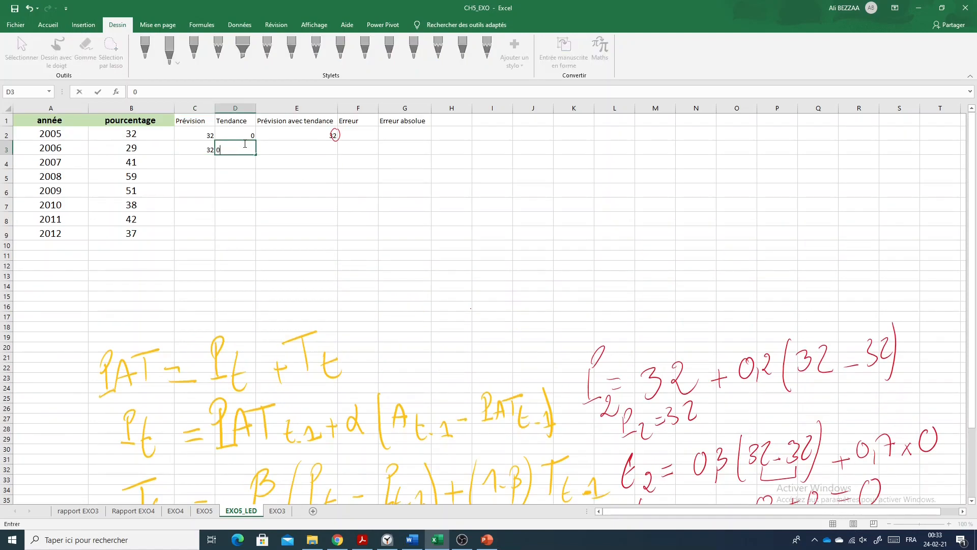
pyautogui.press('Tab')
pyautogui.write('32')
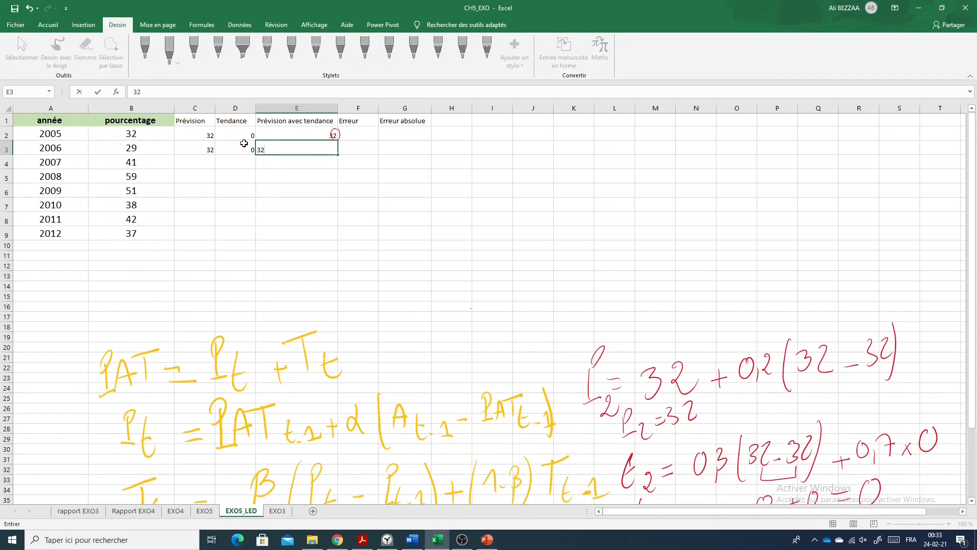
pyautogui.click(390, 163)
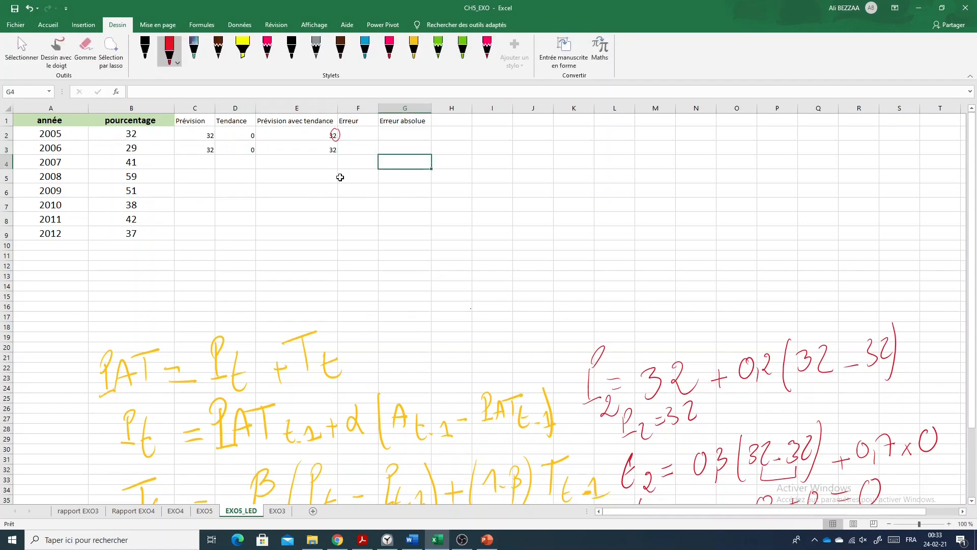
# Calculate the 2006 Erreur in F3 with the formula =B3-E3.
pyautogui.click(289, 150)
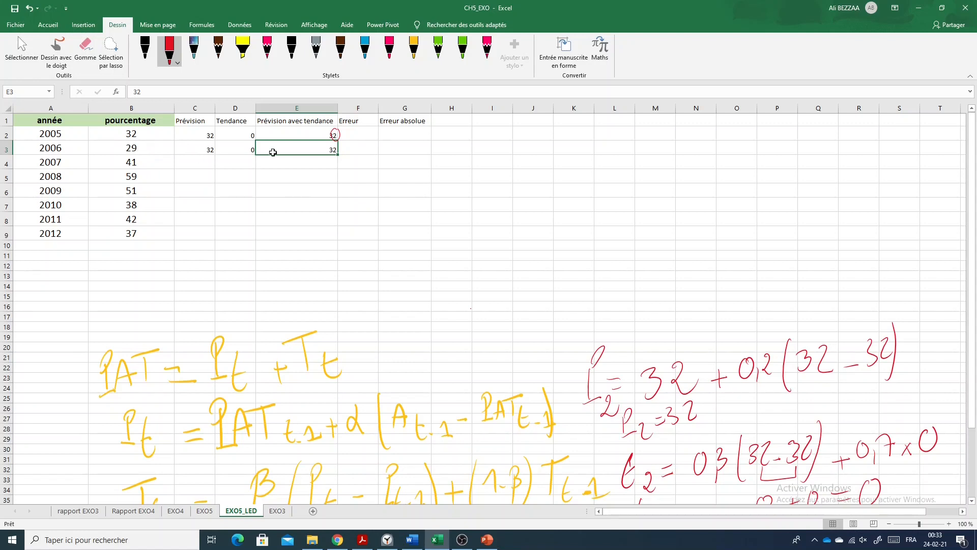
pyautogui.click(351, 151)
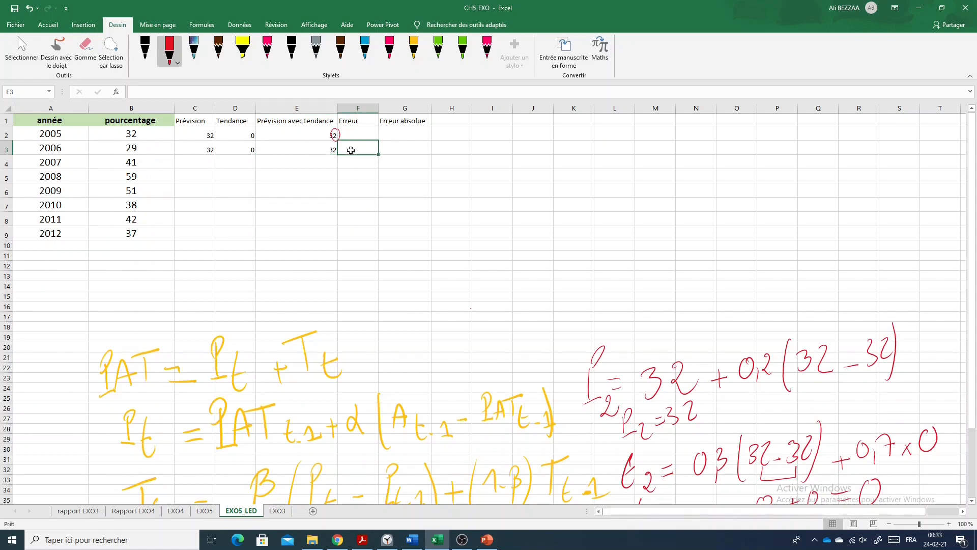
pyautogui.write('=')
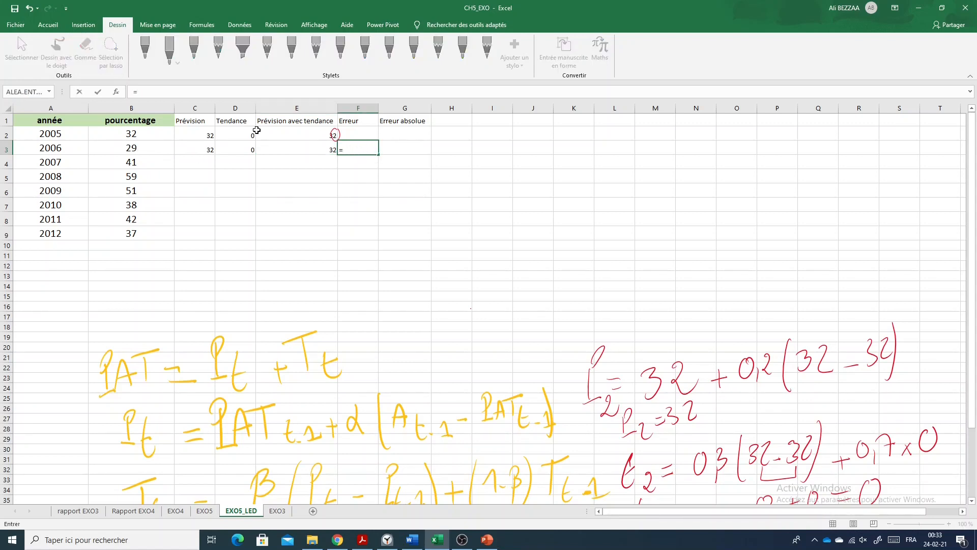
pyautogui.click(147, 147)
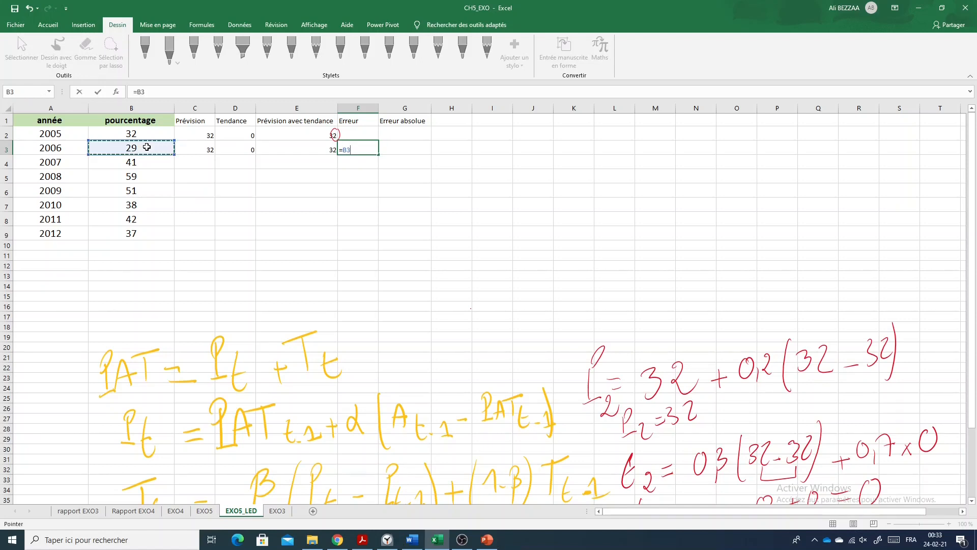
pyautogui.write('-')
pyautogui.click(301, 151)
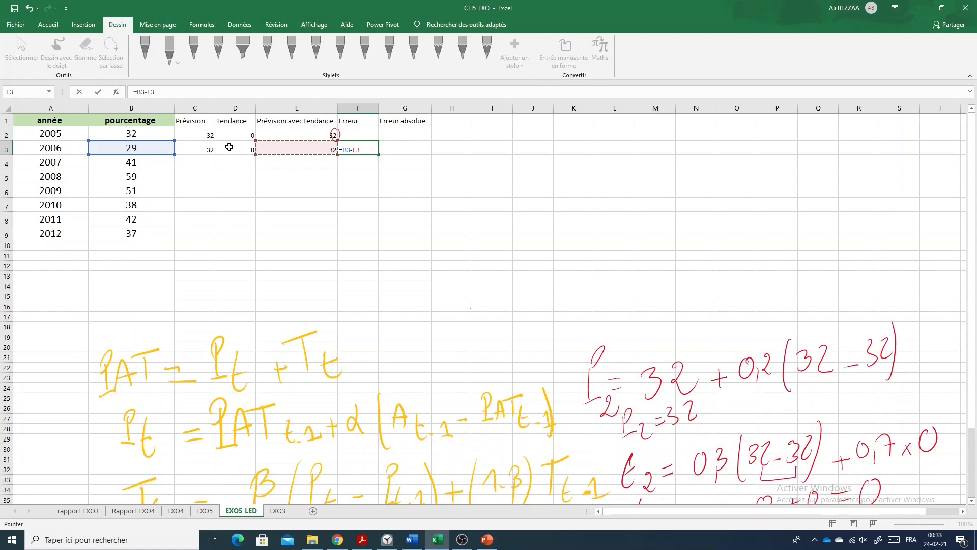
pyautogui.press('Return')
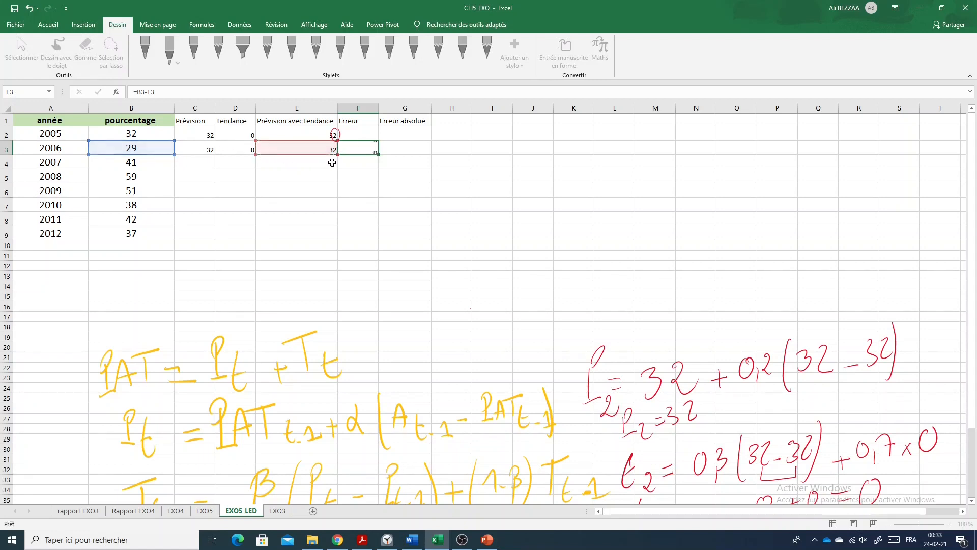
# Calculate the 2006 Erreur absolue in G3 with the ABS function applied to F3.
pyautogui.click(410, 153)
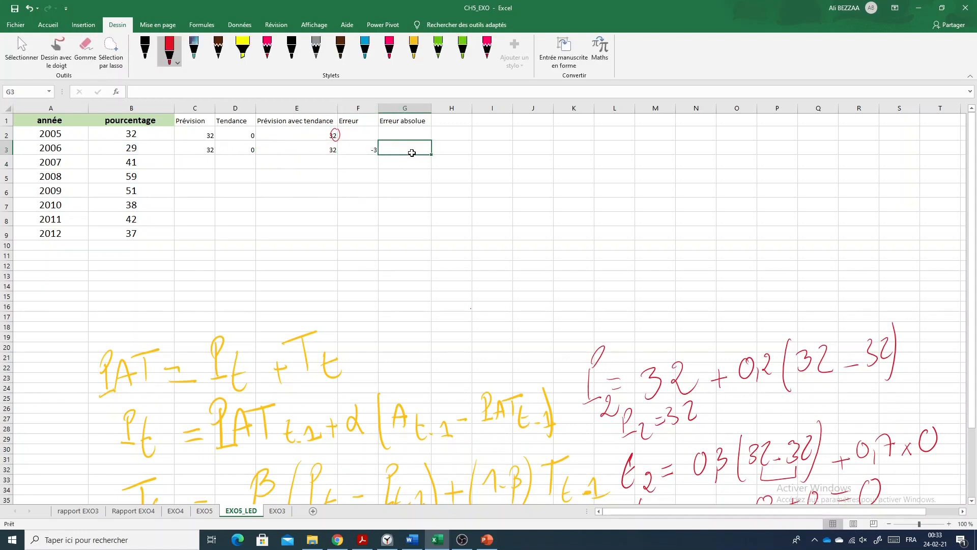
pyautogui.write('=abs')
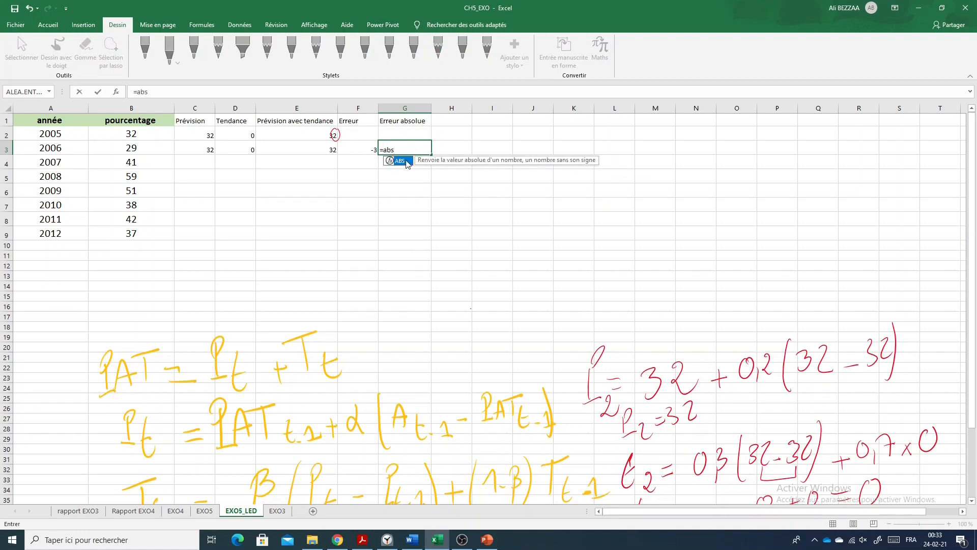
pyautogui.doubleClick(400, 160)
pyautogui.click(372, 149)
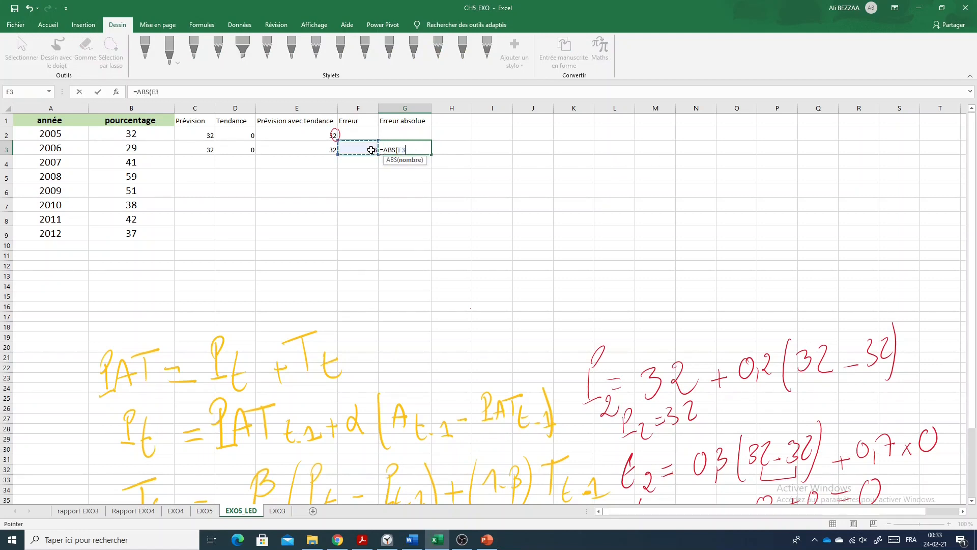
pyautogui.press('Return')
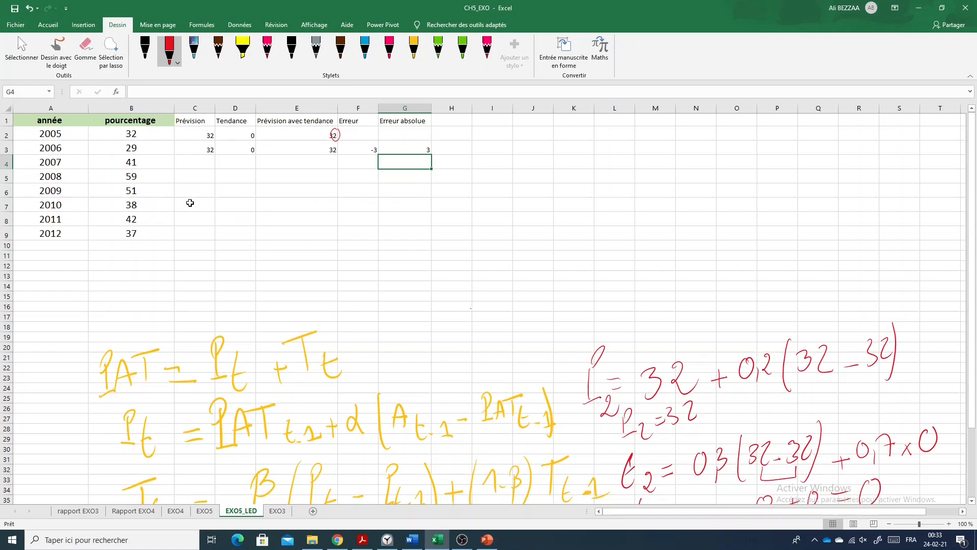
# Circle the 2006 forecast with trend and handwrite P3 = 32 + 0,2 in red, checking alpha on the EXO5 sheet.
pyautogui.scroll(-1, 299, 236)
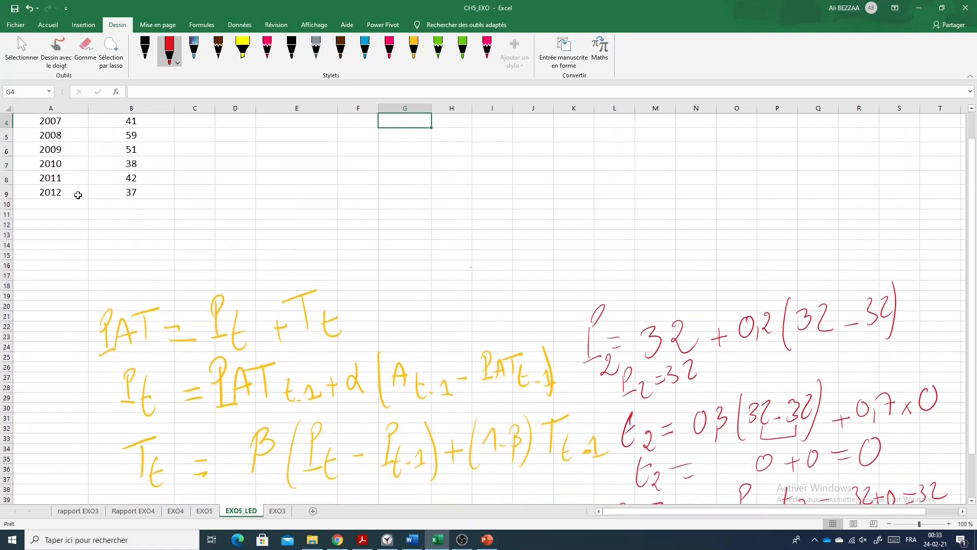
pyautogui.scroll(-1, 224, 197)
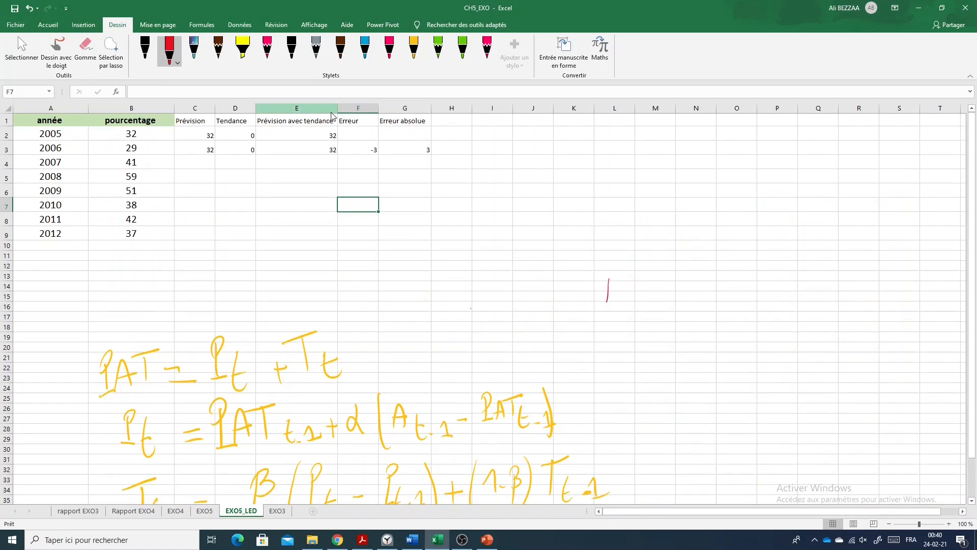
pyautogui.moveTo(608, 285)
pyautogui.mouseDown()
pyautogui.moveTo(600, 278)
pyautogui.moveTo(616, 310)
pyautogui.mouseUp()
pyautogui.moveTo(329, 158); pyautogui.dragTo(334, 143)
pyautogui.moveTo(668, 296)
pyautogui.mouseDown()
pyautogui.moveTo(657, 307)
pyautogui.moveTo(715, 302)
pyautogui.moveTo(727, 289)
pyautogui.mouseUp()
pyautogui.moveTo(740, 300)
pyautogui.mouseDown()
pyautogui.moveTo(737, 311)
pyautogui.moveTo(761, 301)
pyautogui.mouseUp()
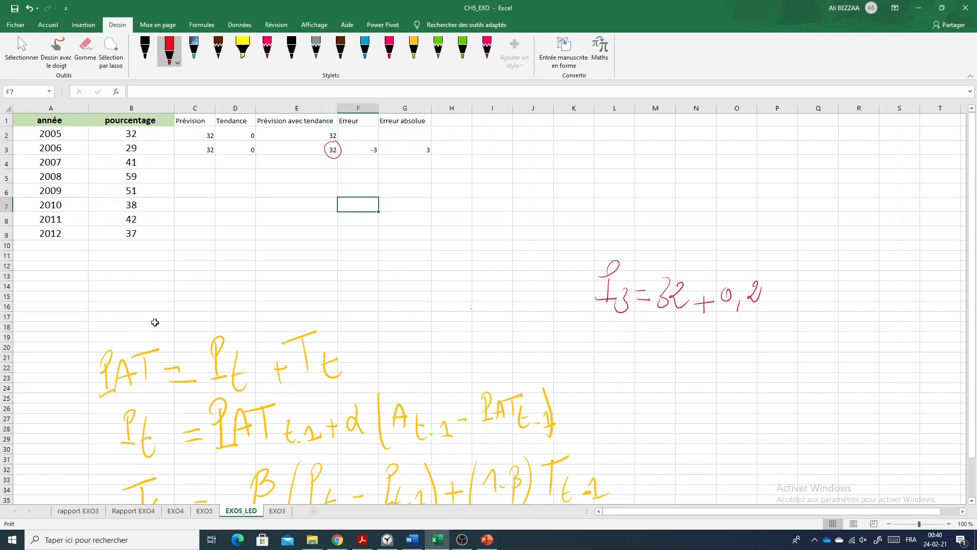
pyautogui.click(219, 511)
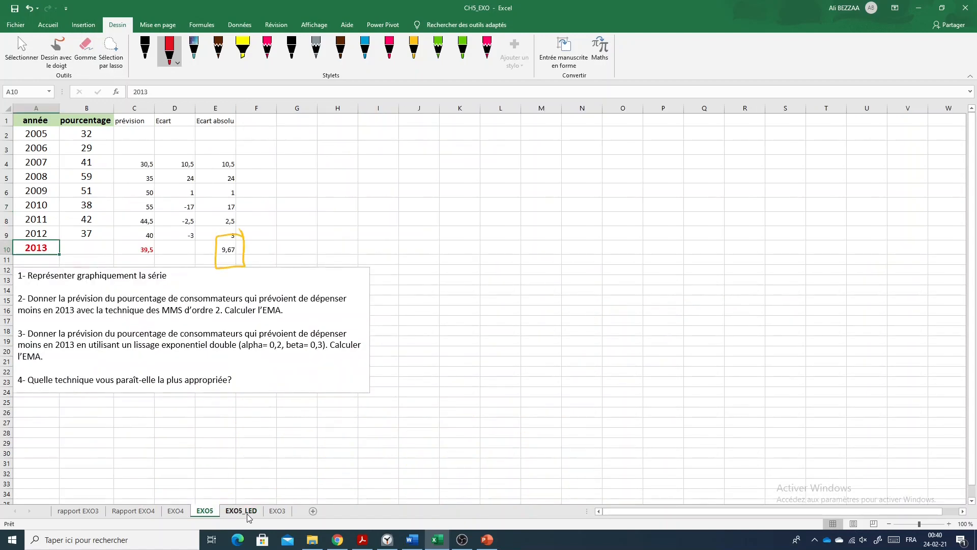
pyautogui.click(247, 512)
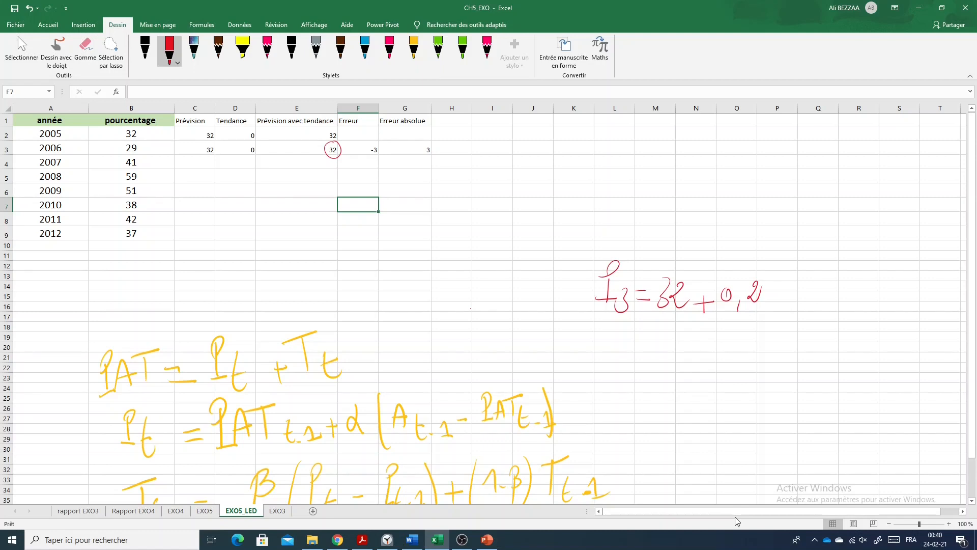
# Complete the handwritten P3 calculation with (29 − 32) and write P3 = on the line beneath it.
pyautogui.moveTo(777, 265); pyautogui.dragTo(771, 316)
pyautogui.moveTo(776, 277); pyautogui.dragTo(794, 302)
pyautogui.moveTo(809, 276)
pyautogui.mouseDown()
pyautogui.moveTo(798, 284)
pyautogui.moveTo(804, 302)
pyautogui.mouseUp()
pyautogui.moveTo(816, 300); pyautogui.dragTo(832, 300)
pyautogui.moveTo(847, 286)
pyautogui.mouseDown()
pyautogui.moveTo(842, 304)
pyautogui.moveTo(877, 302)
pyautogui.mouseUp()
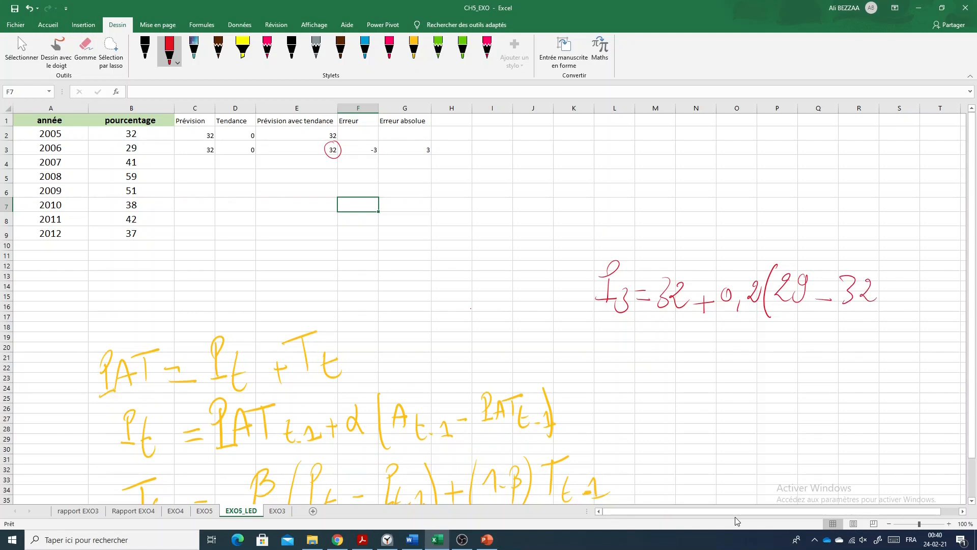
pyautogui.moveTo(880, 262); pyautogui.dragTo(882, 307)
pyautogui.moveTo(612, 328); pyautogui.dragTo(613, 333)
pyautogui.moveTo(603, 345); pyautogui.dragTo(644, 329)
# Evaluate =32+0,2*(29-32) in scratch cell N18, read the result and clear the cell.
pyautogui.click(689, 327)
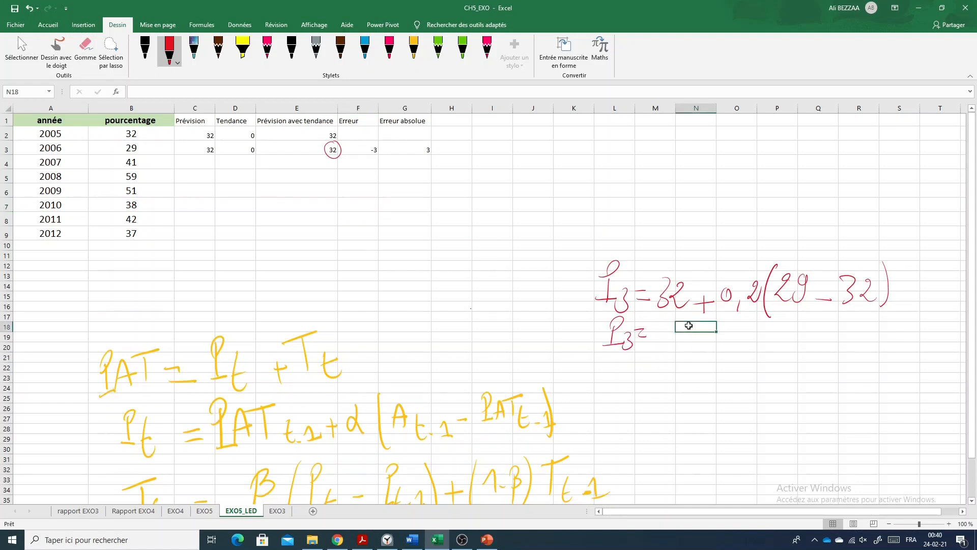
pyautogui.write('=')
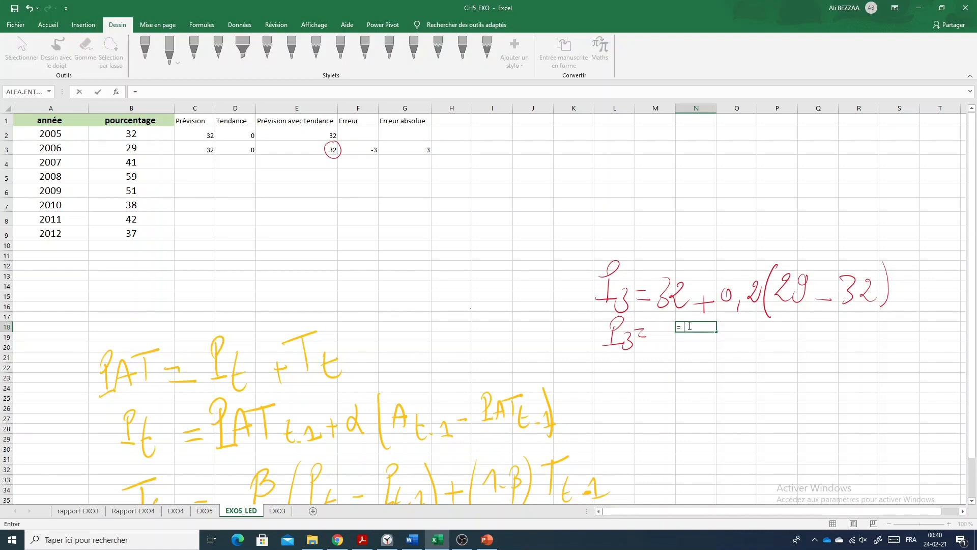
pyautogui.write('32+0,2*(29-32')
pyautogui.press('Return')
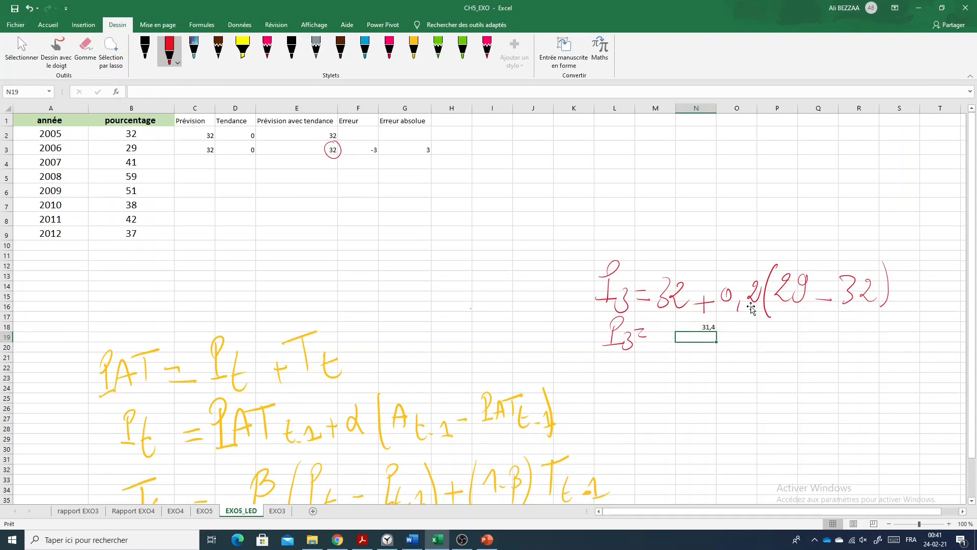
pyautogui.click(709, 327)
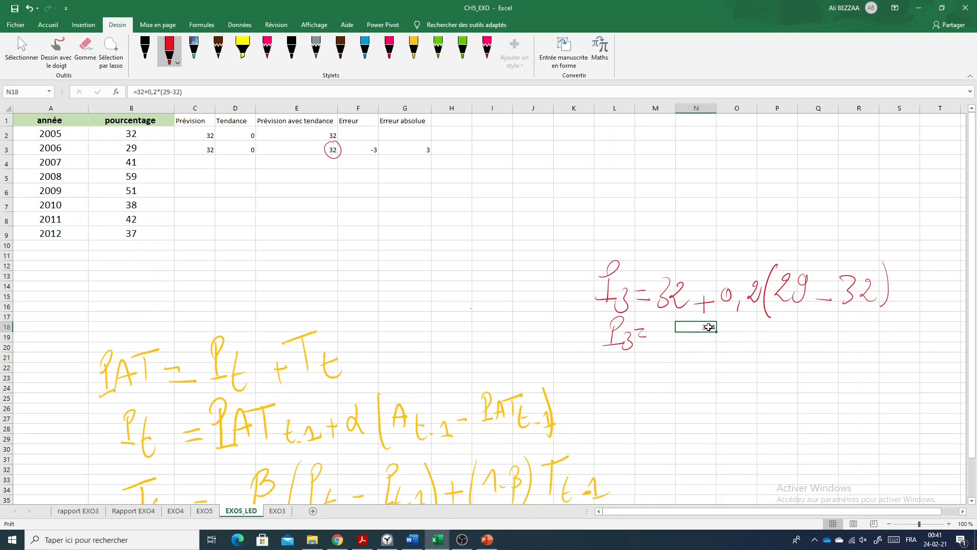
pyautogui.press('Delete')
pyautogui.click(682, 537)
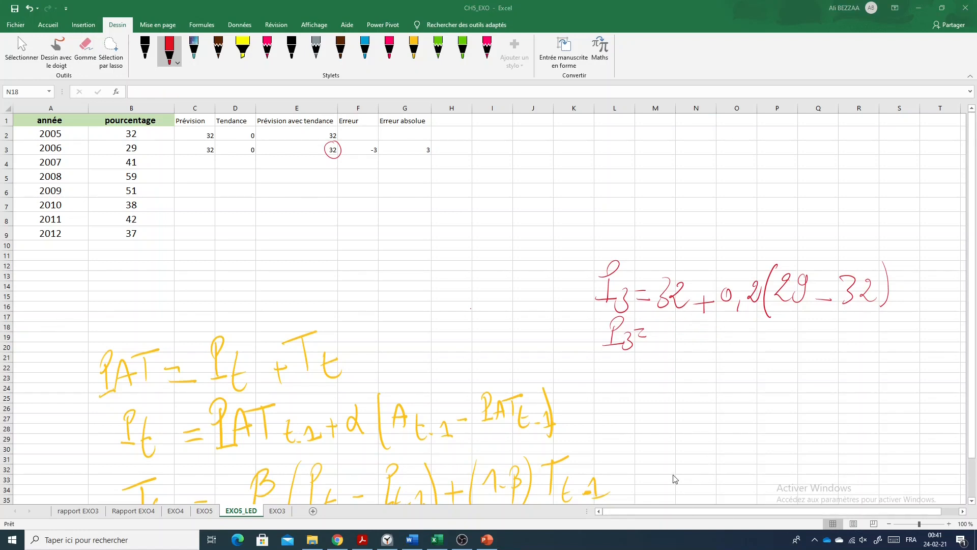
# Handwrite 31,4 in red as the result on the second P3 line.
pyautogui.moveTo(658, 333)
pyautogui.mouseDown()
pyautogui.moveTo(663, 341)
pyautogui.moveTo(686, 334)
pyautogui.mouseUp()
pyautogui.scroll(-1, 657, 344)
pyautogui.moveTo(679, 336); pyautogui.dragTo(731, 342)
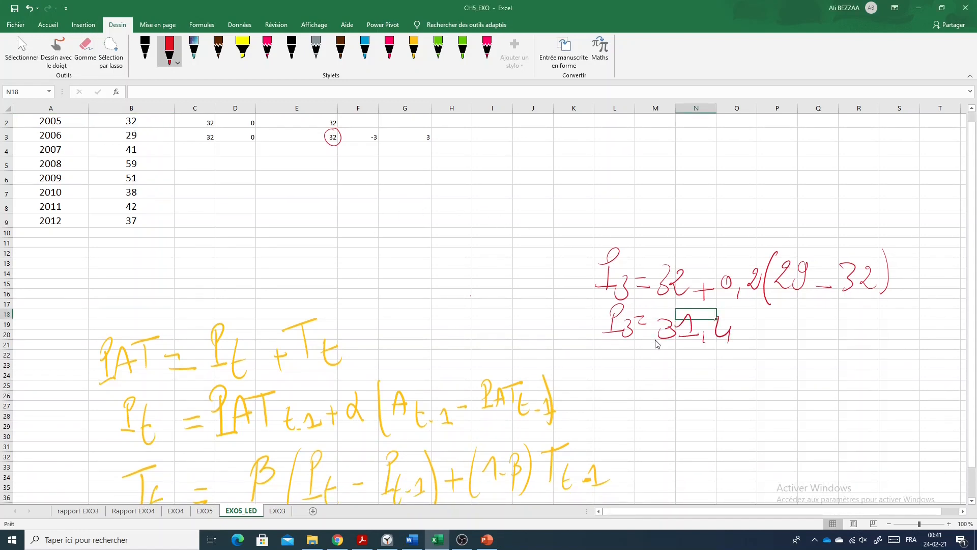
pyautogui.click(695, 474)
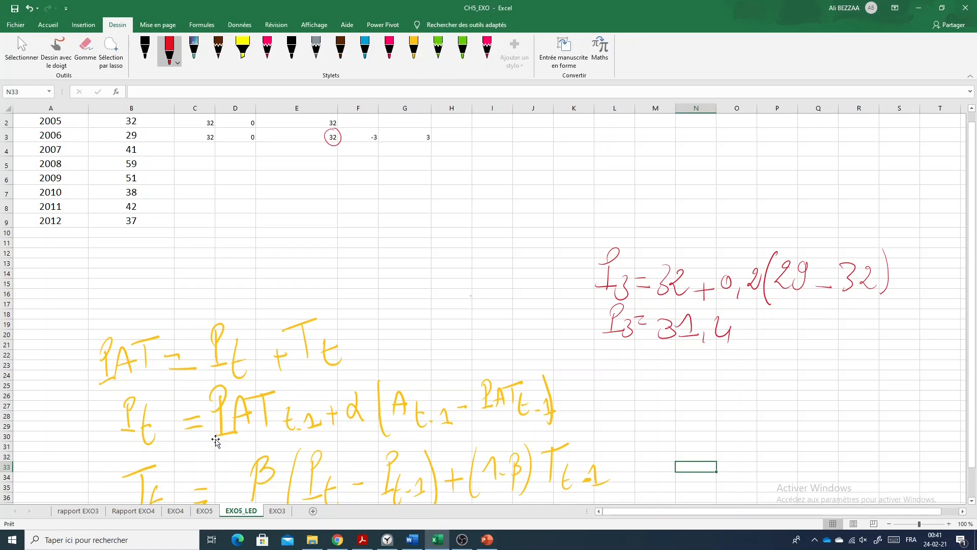
# Enter 31,4 as the 2007 Prévision in cell C4.
pyautogui.scroll(-3, 113, 440)
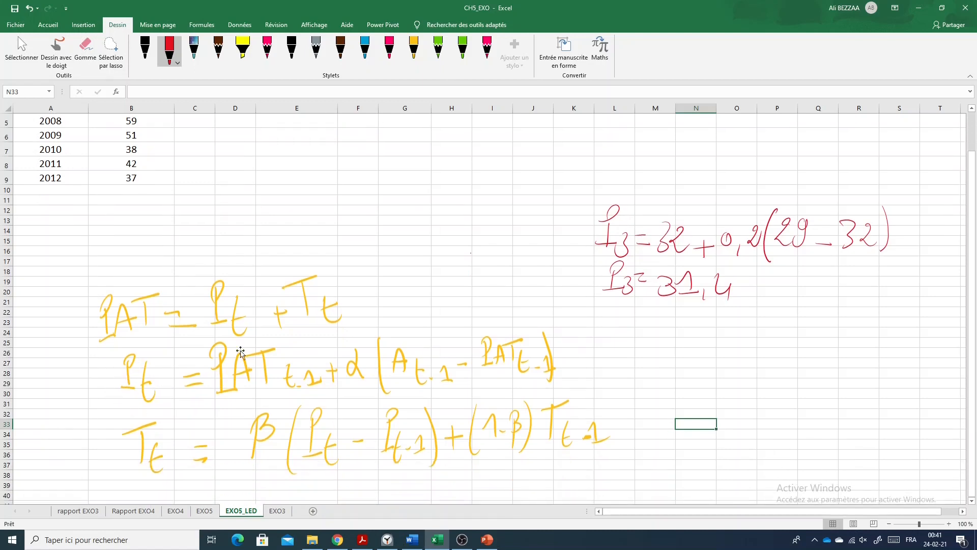
pyautogui.scroll(2, 241, 352)
pyautogui.click(195, 162)
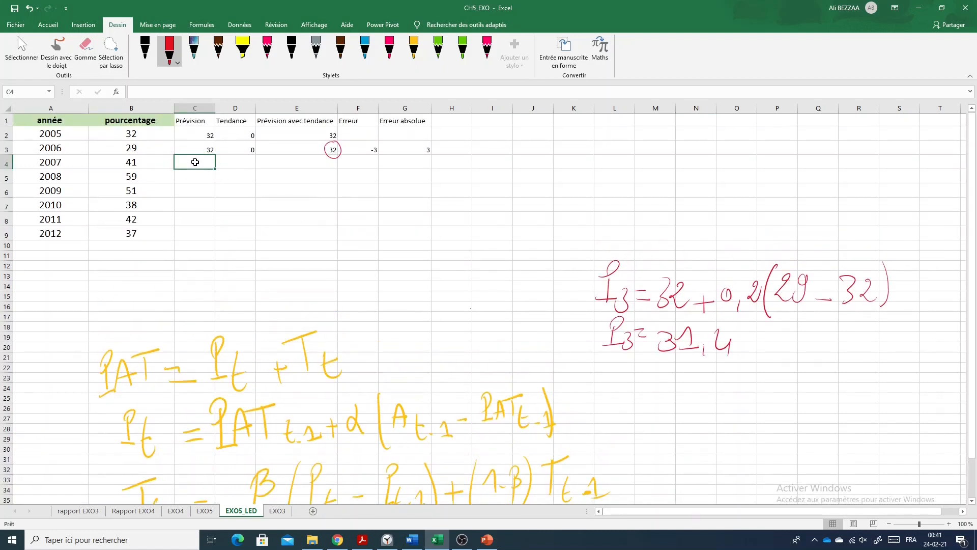
pyautogui.write('31,4')
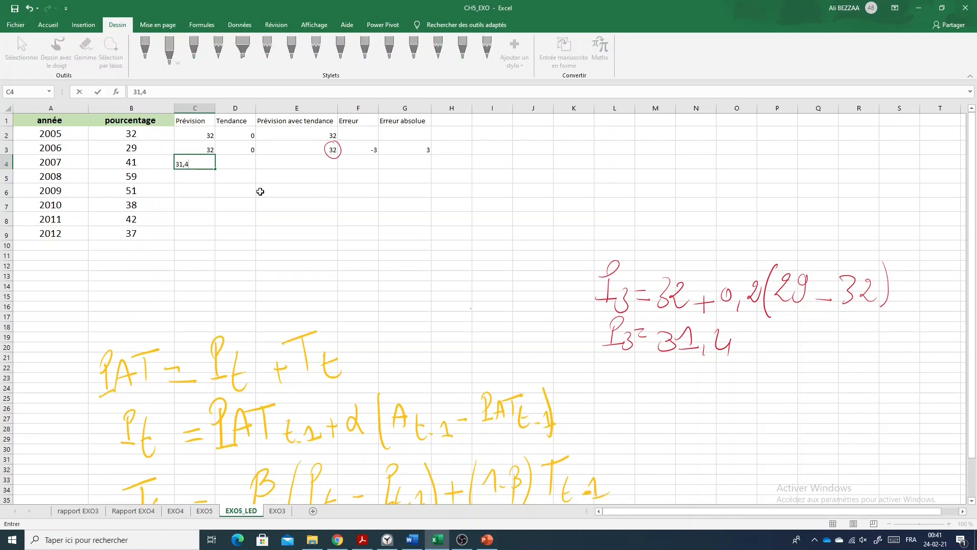
pyautogui.click(280, 219)
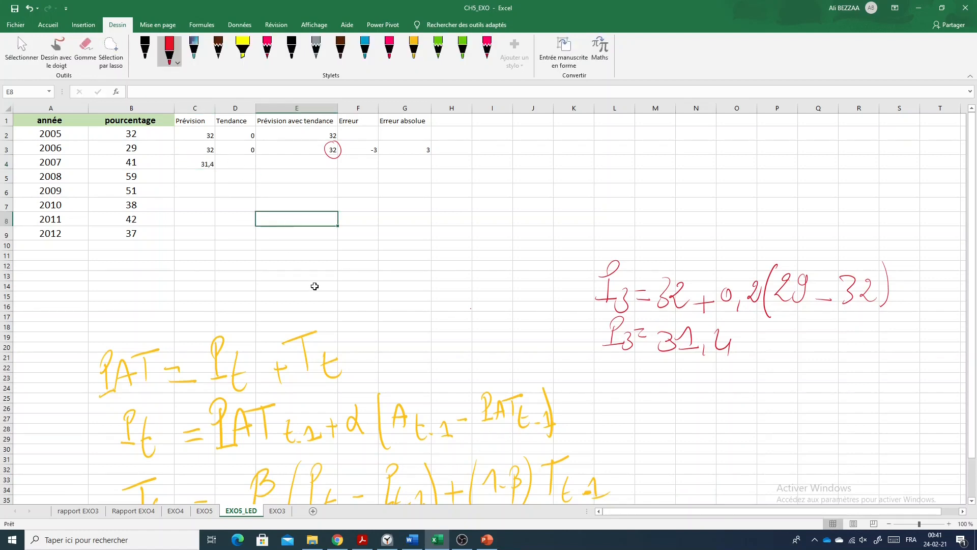
# Handwrite T3 = 0,3 × ( in red below the P3 lines, checking the beta value on the EXO5 sheet.
pyautogui.scroll(-2, 237, 159)
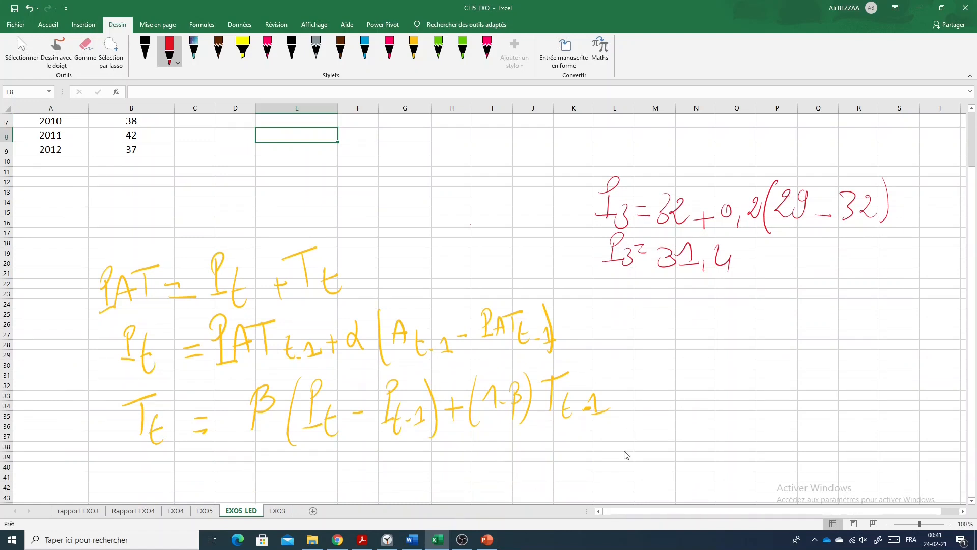
pyautogui.moveTo(612, 289)
pyautogui.mouseDown()
pyautogui.moveTo(613, 316)
pyautogui.moveTo(625, 283)
pyautogui.moveTo(613, 330)
pyautogui.moveTo(647, 307)
pyautogui.mouseUp()
pyautogui.moveTo(636, 318); pyautogui.dragTo(645, 318)
pyautogui.click(205, 511)
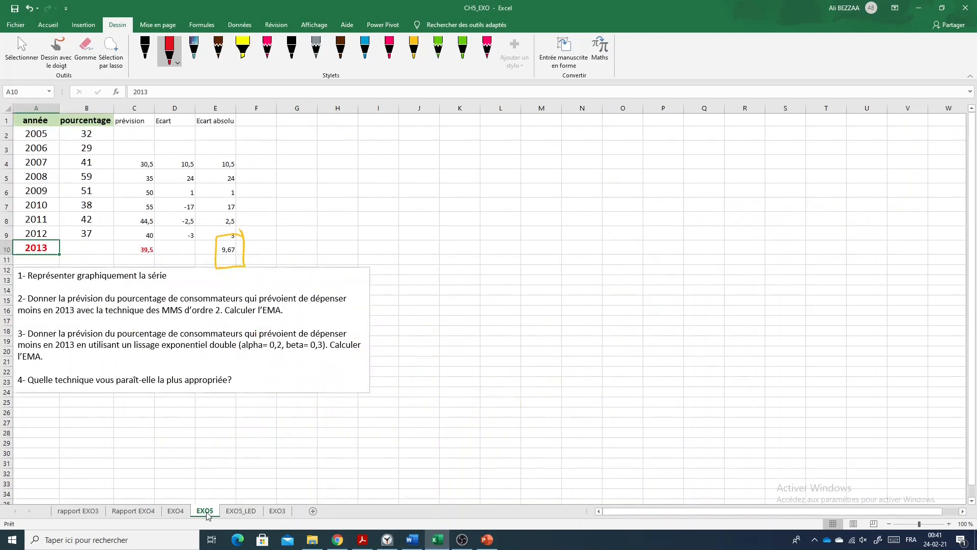
pyautogui.click(239, 511)
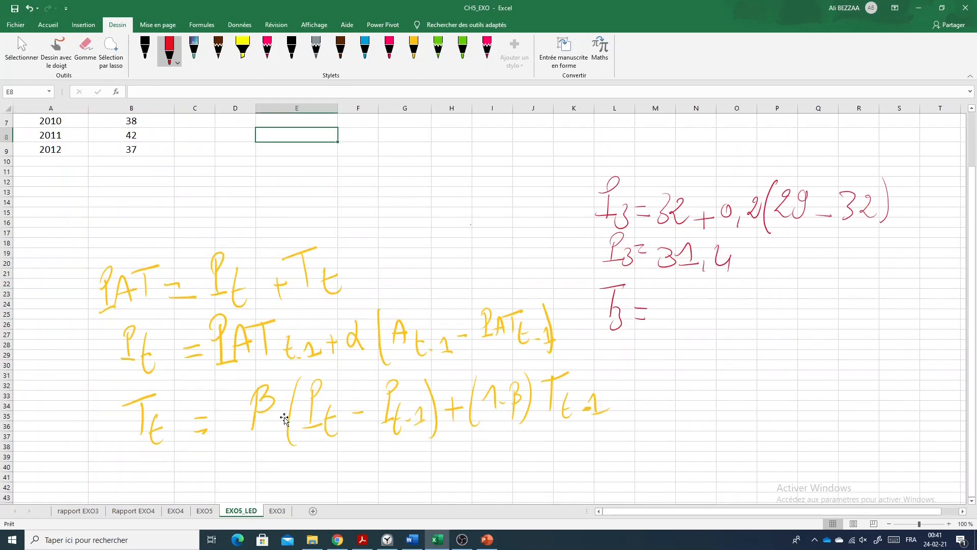
pyautogui.moveTo(679, 297)
pyautogui.mouseDown()
pyautogui.moveTo(690, 328)
pyautogui.moveTo(718, 323)
pyautogui.mouseUp()
pyautogui.moveTo(718, 307); pyautogui.dragTo(711, 324)
pyautogui.moveTo(732, 291); pyautogui.dragTo(730, 337)
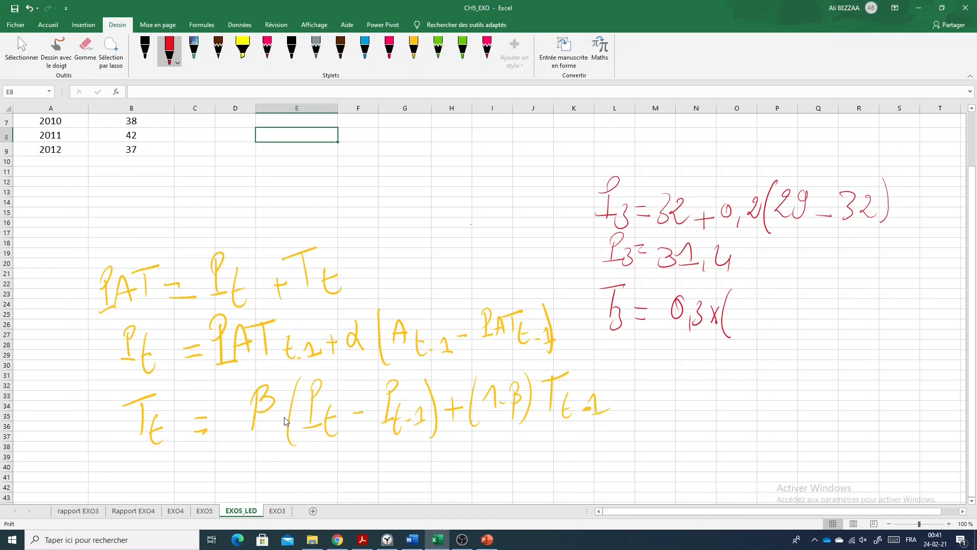
# Continue the handwritten T3 calculation with 31,4 − 32 and close the bracket, checking the earlier Prévision values in the table.
pyautogui.moveTo(733, 303)
pyautogui.mouseDown()
pyautogui.moveTo(736, 321)
pyautogui.moveTo(757, 319)
pyautogui.mouseUp()
pyautogui.moveTo(764, 313)
pyautogui.mouseDown()
pyautogui.moveTo(763, 325)
pyautogui.moveTo(779, 316)
pyautogui.mouseUp()
pyautogui.moveTo(779, 305); pyautogui.dragTo(778, 329)
pyautogui.scroll(2, 219, 371)
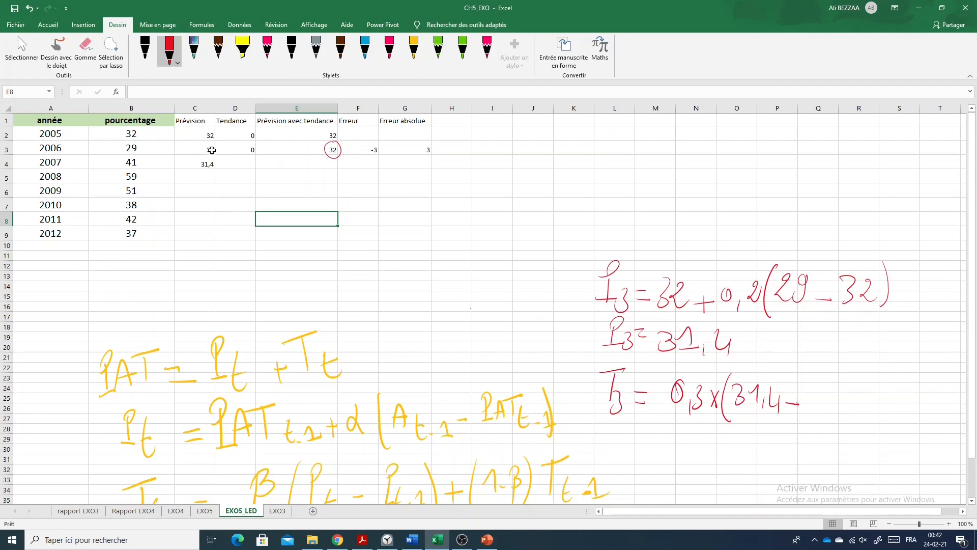
pyautogui.scroll(-1, 531, 428)
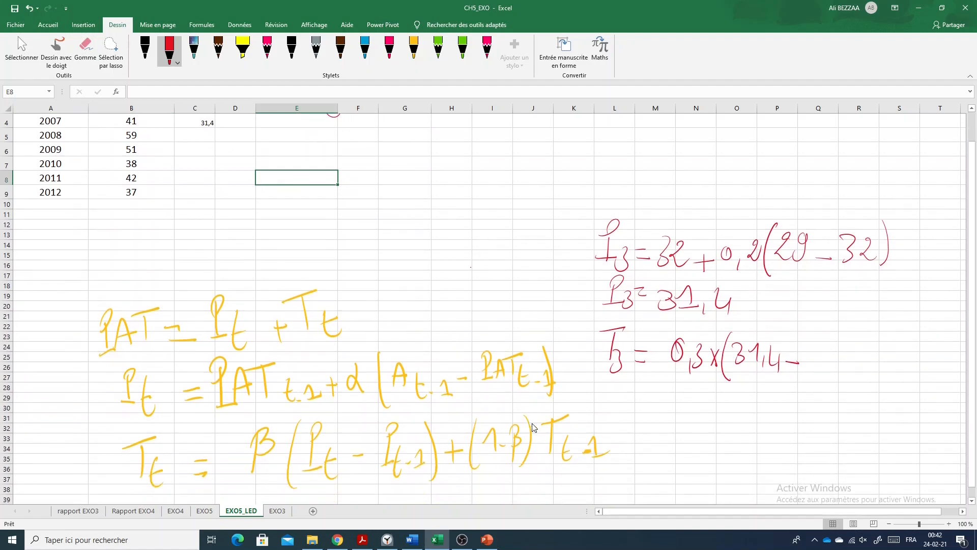
pyautogui.moveTo(803, 350); pyautogui.dragTo(798, 364)
pyautogui.moveTo(813, 343); pyautogui.dragTo(821, 355)
pyautogui.moveTo(826, 324)
pyautogui.mouseDown()
pyautogui.moveTo(829, 358)
pyautogui.moveTo(819, 370)
pyautogui.mouseUp()
# Complete the handwritten T3 calculation with + 0,7 × 0 and write T3 = on the line beneath it.
pyautogui.moveTo(837, 355)
pyautogui.mouseDown()
pyautogui.moveTo(865, 348)
pyautogui.moveTo(879, 362)
pyautogui.mouseUp()
pyautogui.moveTo(883, 348)
pyautogui.mouseDown()
pyautogui.moveTo(888, 359)
pyautogui.moveTo(897, 352)
pyautogui.mouseUp()
pyautogui.moveTo(910, 348); pyautogui.dragTo(904, 361)
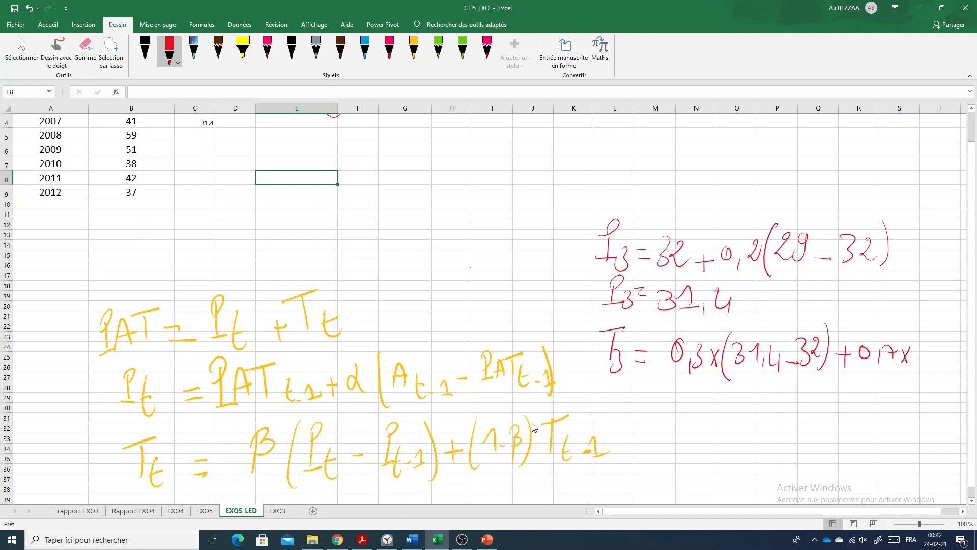
pyautogui.scroll(1, 534, 428)
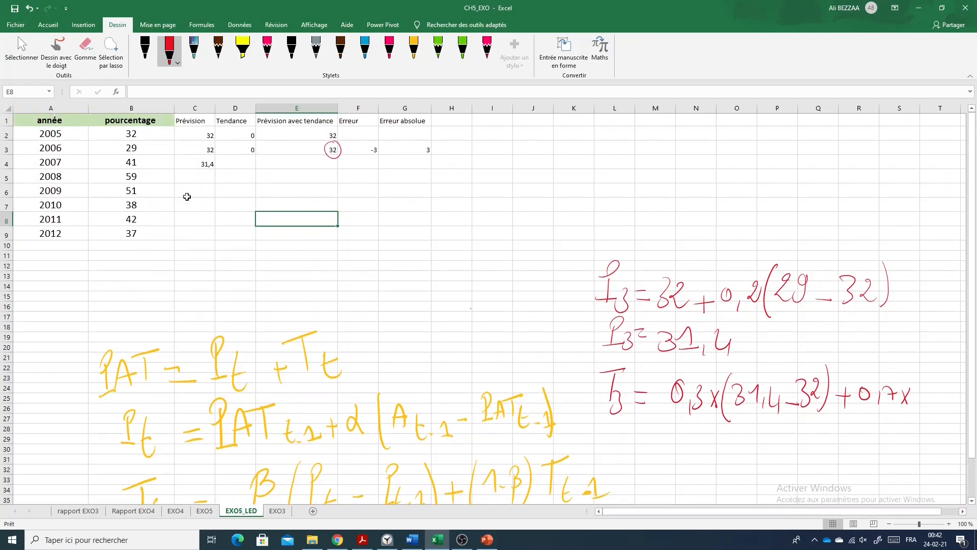
pyautogui.scroll(-2, 337, 233)
pyautogui.scroll(1, 334, 235)
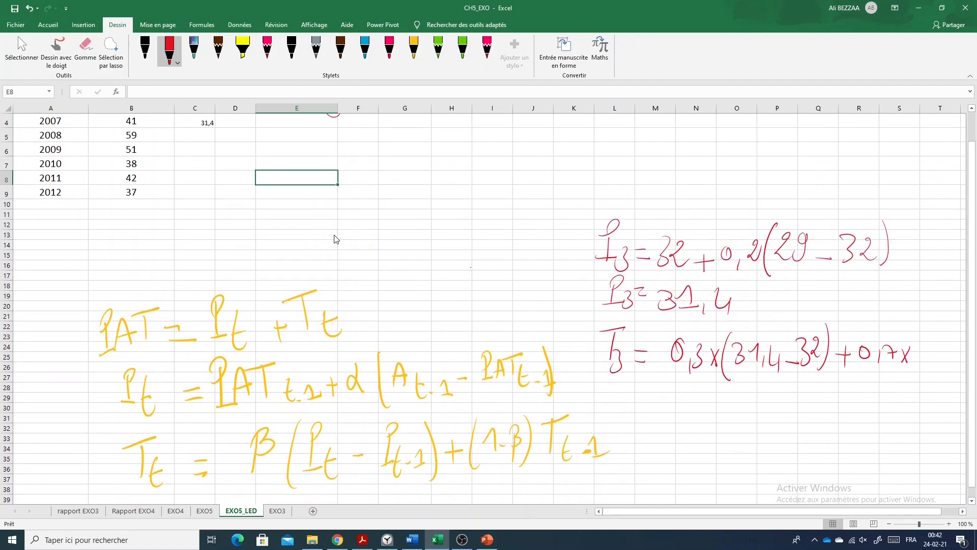
pyautogui.moveTo(925, 338); pyautogui.dragTo(928, 338)
pyautogui.moveTo(635, 395); pyautogui.dragTo(634, 413)
pyautogui.moveTo(627, 391)
pyautogui.mouseDown()
pyautogui.moveTo(647, 388)
pyautogui.moveTo(634, 415)
pyautogui.moveTo(667, 401)
pyautogui.mouseUp()
pyautogui.moveTo(659, 407); pyautogui.dragTo(669, 406)
# Evaluate =0,3*(31,4-32) in scratch cell N30 and enter the result -0,18 as the 2007 Tendance in cell D4.
pyautogui.click(701, 405)
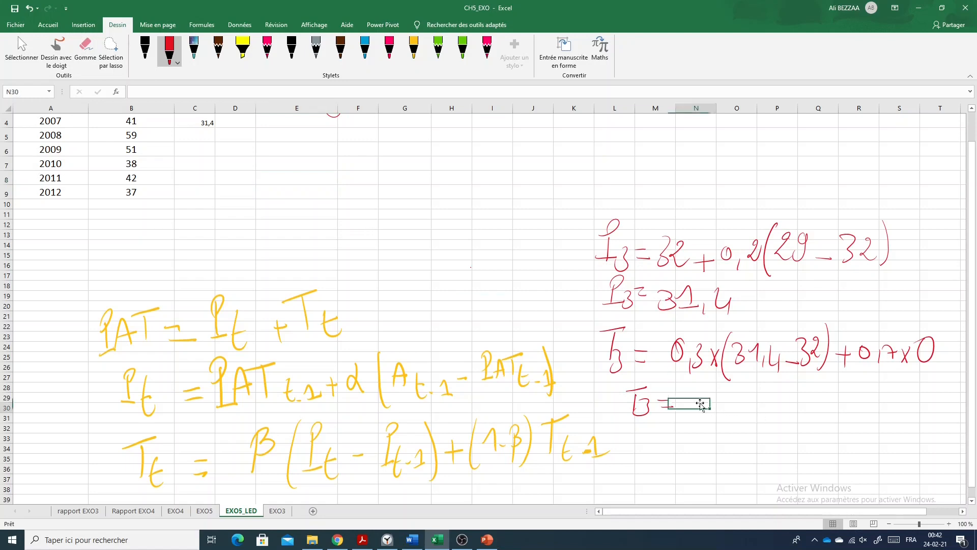
pyautogui.write('=0,3*(31,4-32')
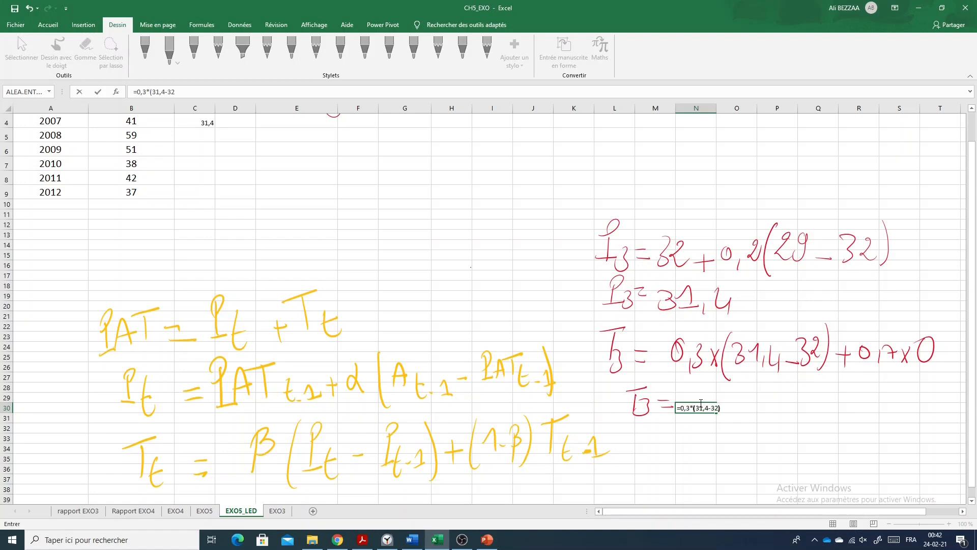
pyautogui.press('Return')
pyautogui.click(713, 408)
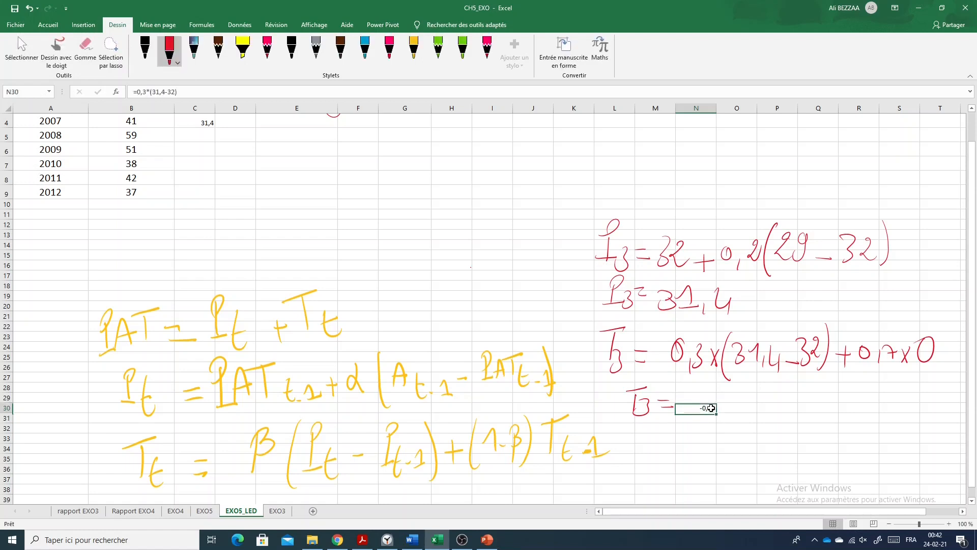
pyautogui.scroll(1, 431, 324)
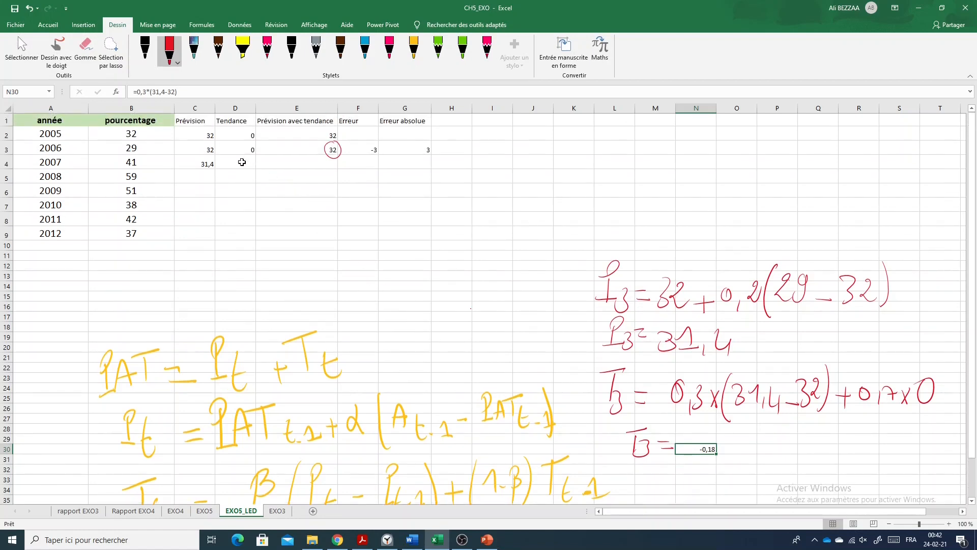
pyautogui.click(242, 162)
pyautogui.write('-0,18')
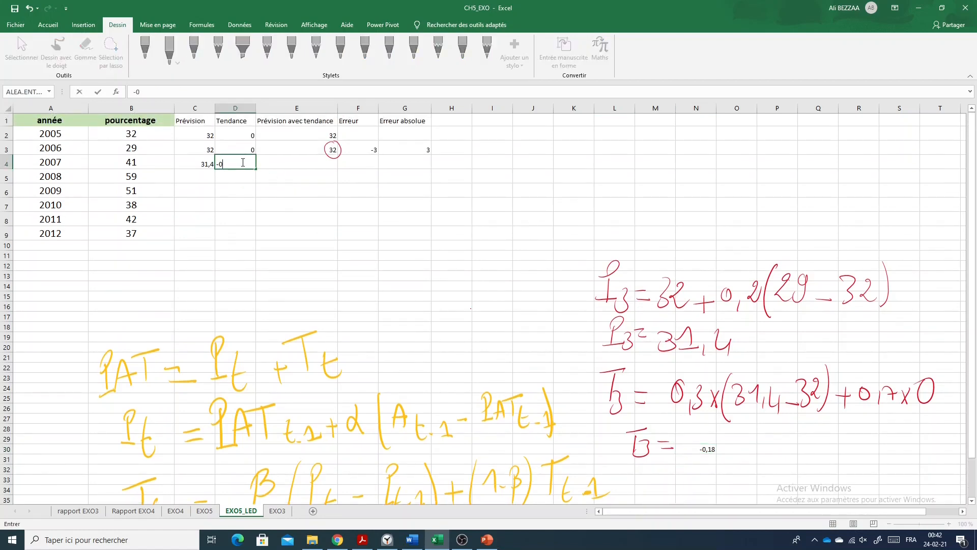
# Calculate the 2007 Prévision avec tendance in cell E4 with =C4+D4.
pyautogui.click(329, 160)
pyautogui.write('=')
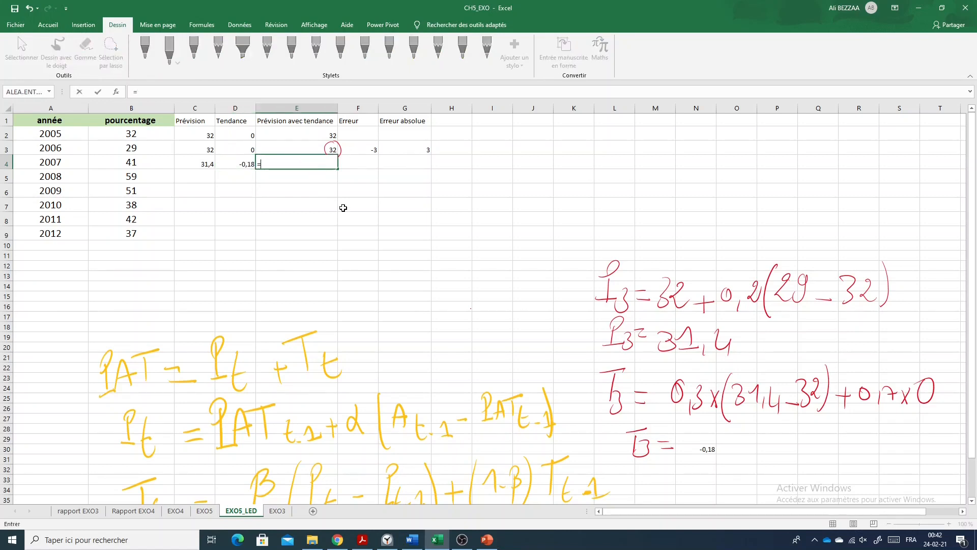
pyautogui.click(206, 163)
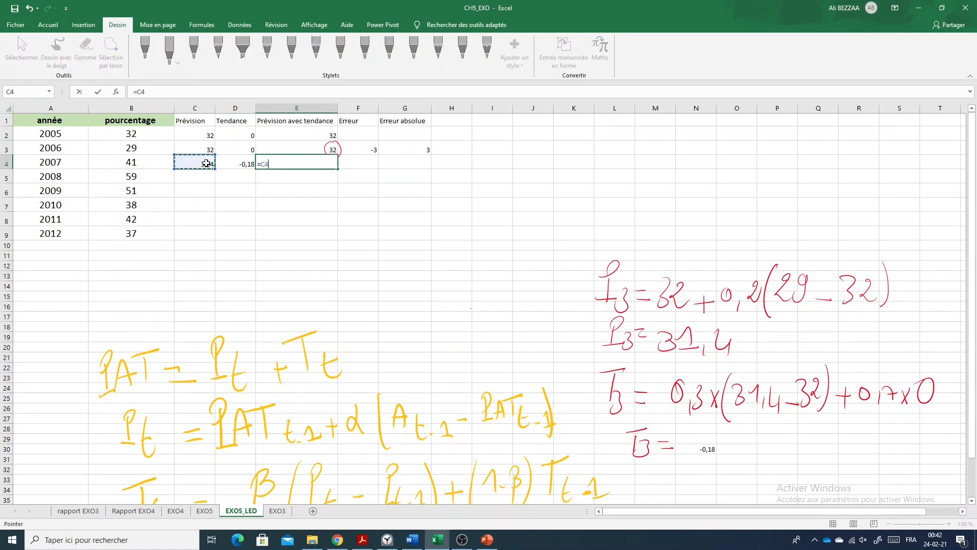
pyautogui.write('+')
pyautogui.click(232, 165)
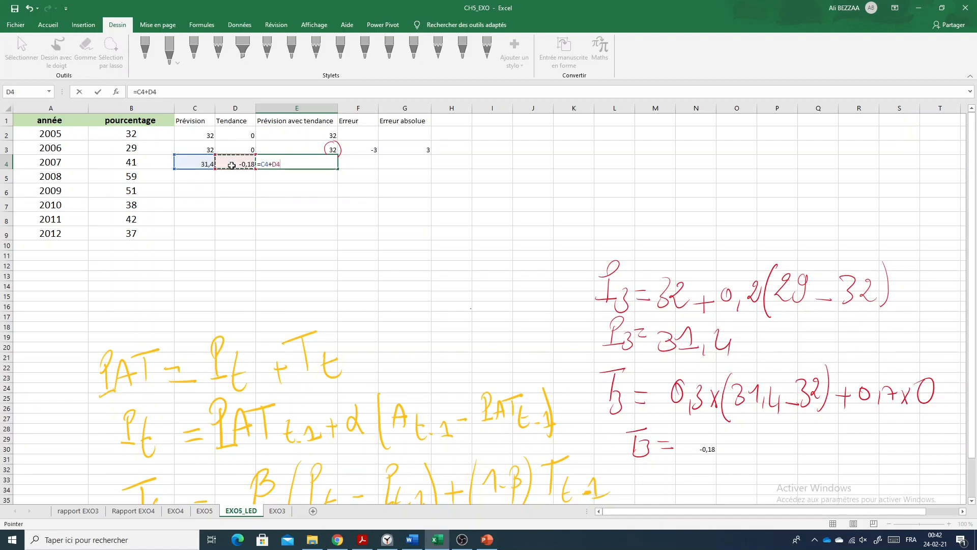
pyautogui.press('Return')
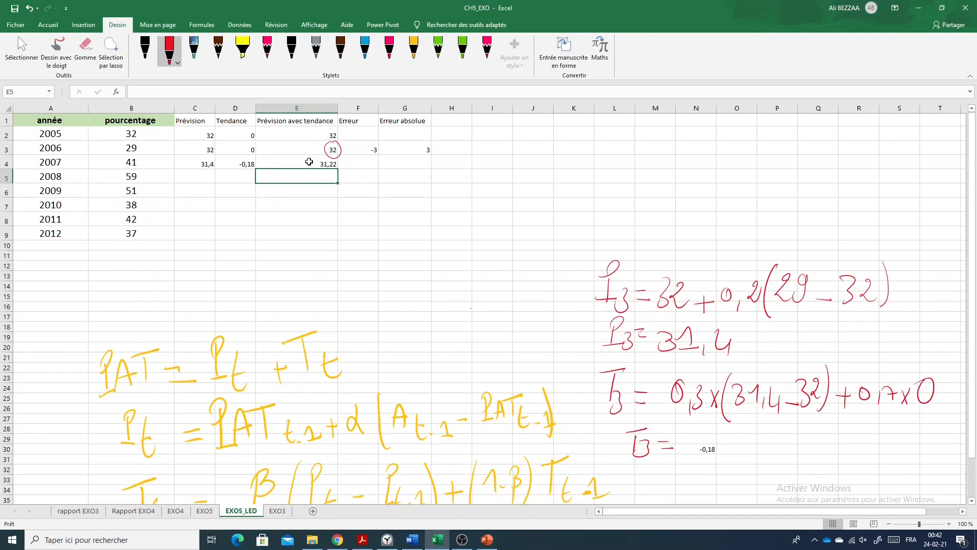
# Calculate the 2007 Erreur in cell F4 with =B4-E4.
pyautogui.click(373, 165)
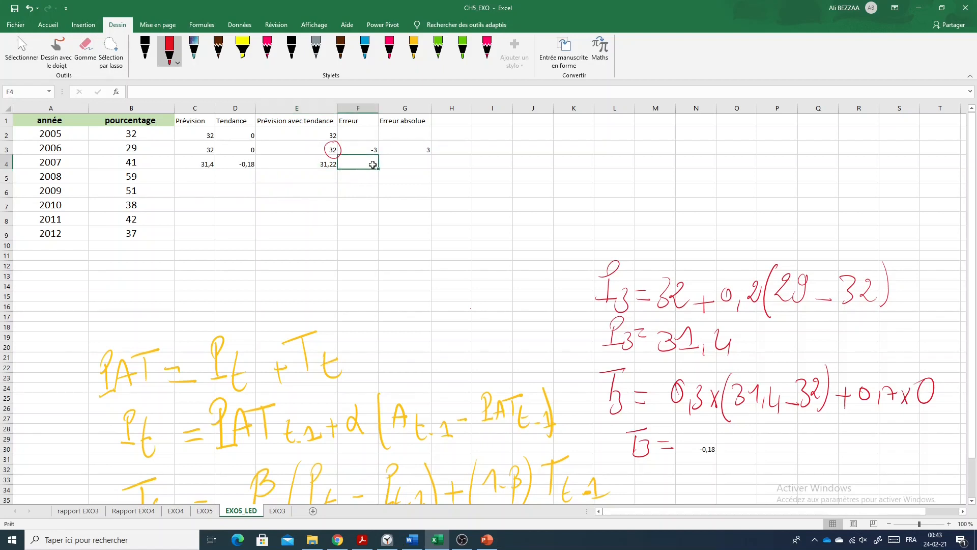
pyautogui.write('=')
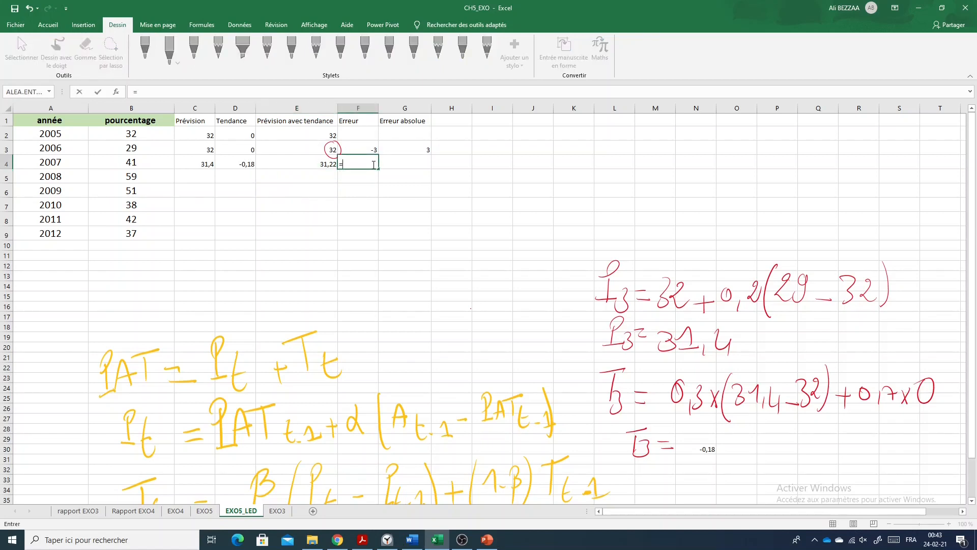
pyautogui.click(142, 166)
pyautogui.write('-')
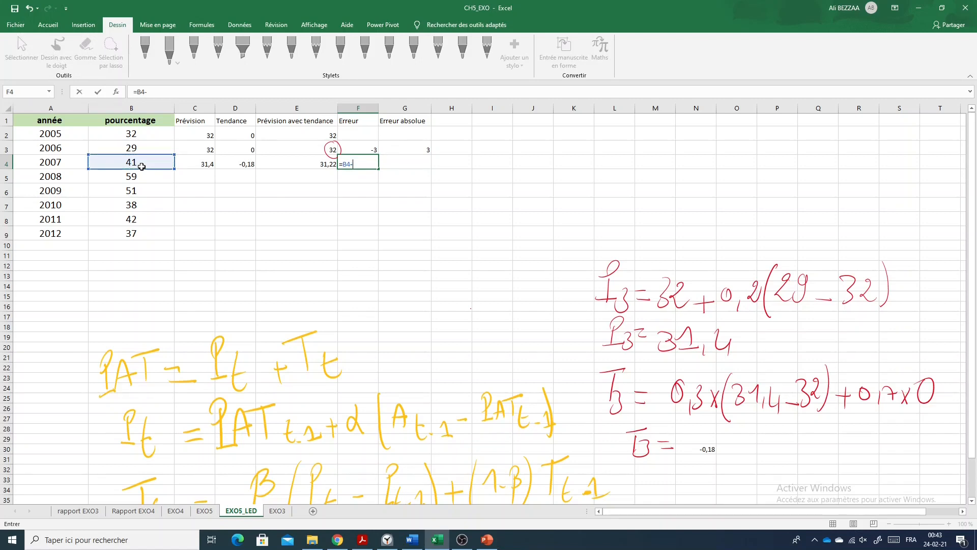
pyautogui.click(297, 162)
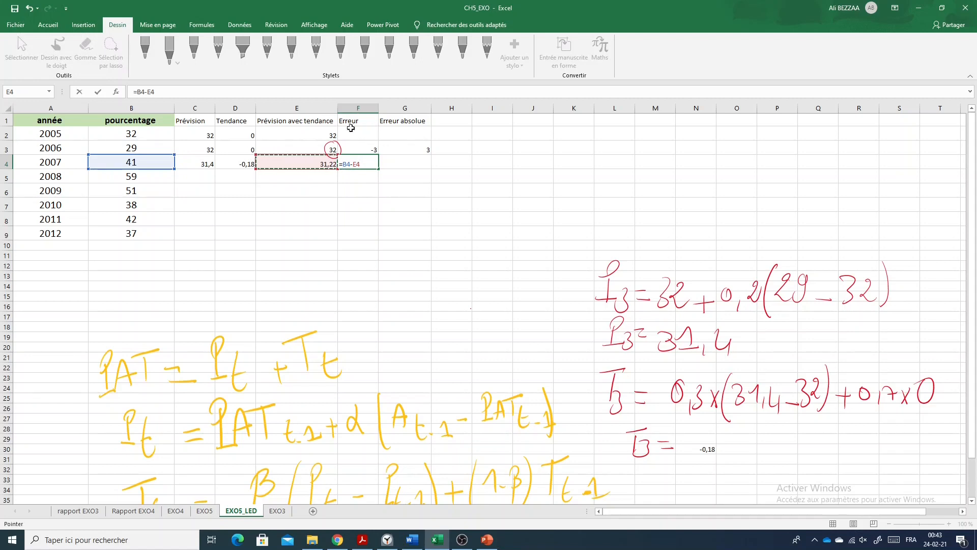
pyautogui.press('Return')
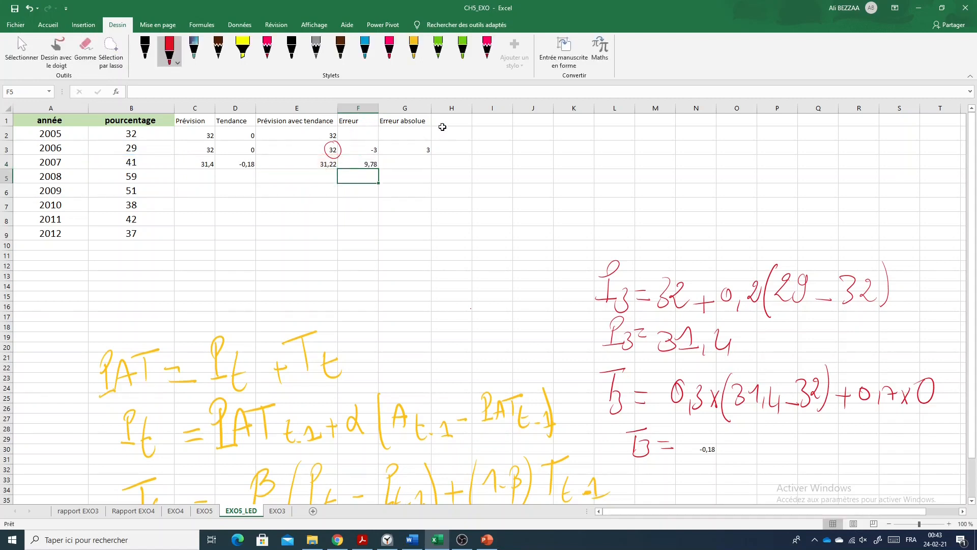
# Calculate the 2007 Erreur absolue in cell G4 with =ABS(F4).
pyautogui.click(427, 160)
pyautogui.write('=')
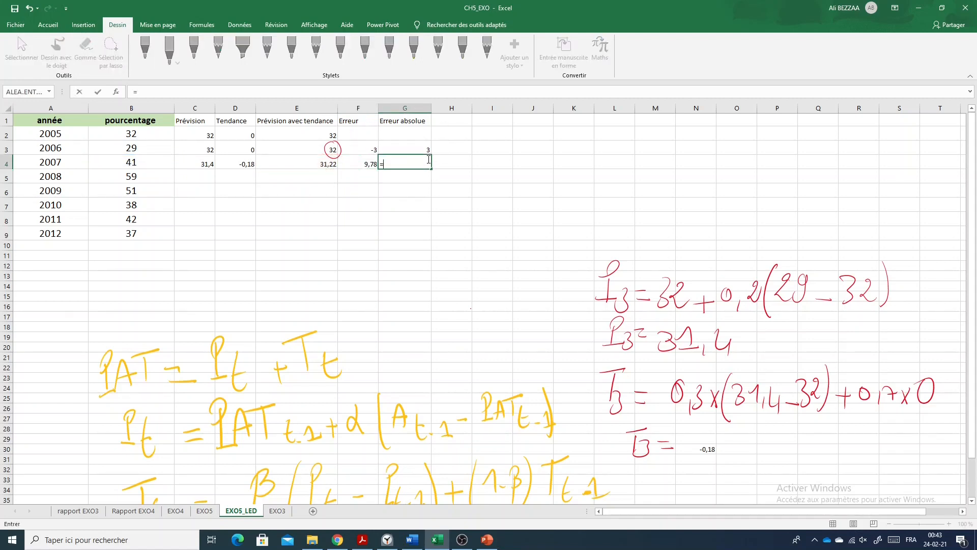
pyautogui.write('ab')
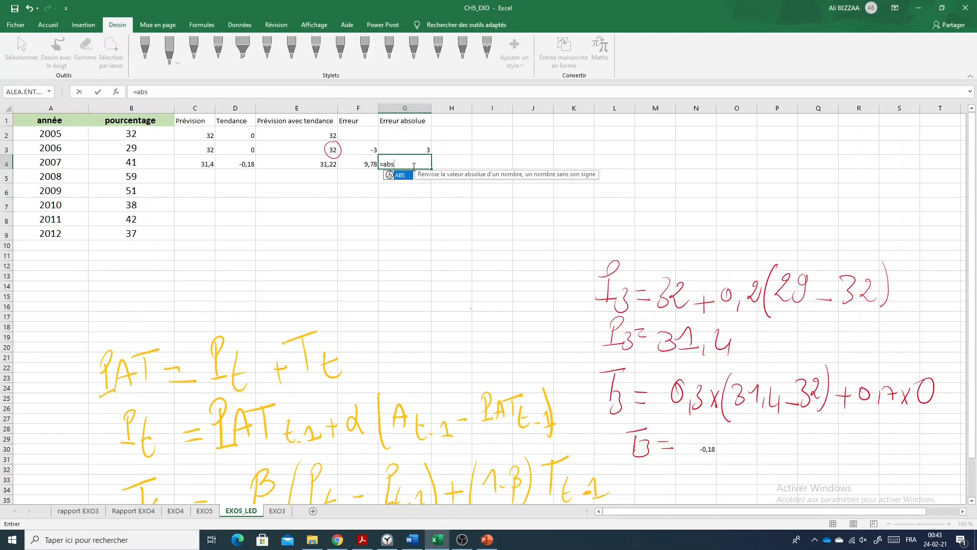
pyautogui.write('s')
pyautogui.press('Tab')
pyautogui.click(368, 159)
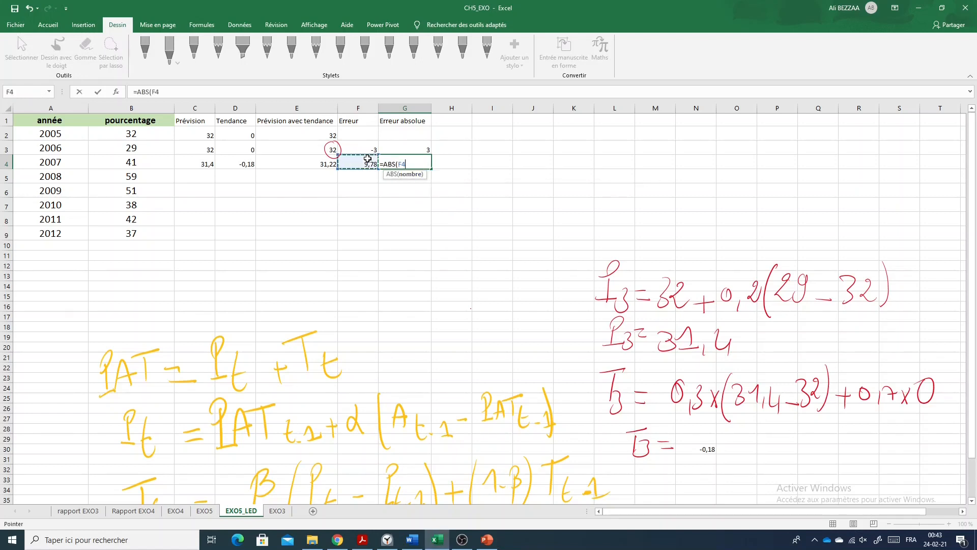
pyautogui.write(')')
pyautogui.press('Return')
pyautogui.click(416, 164)
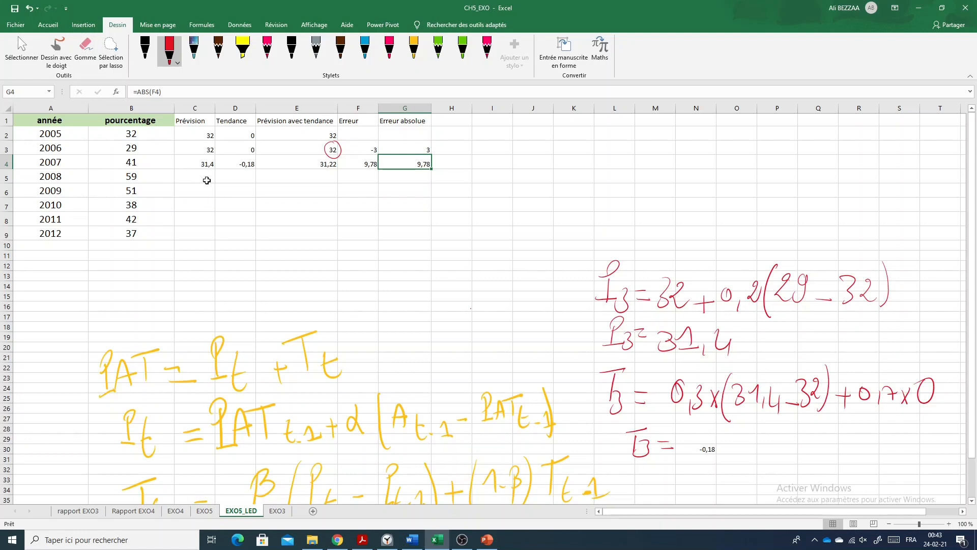
# Calculate the 2008 Prévision in cell C5 with =E4+0,2*(B4-E4).
pyautogui.click(207, 180)
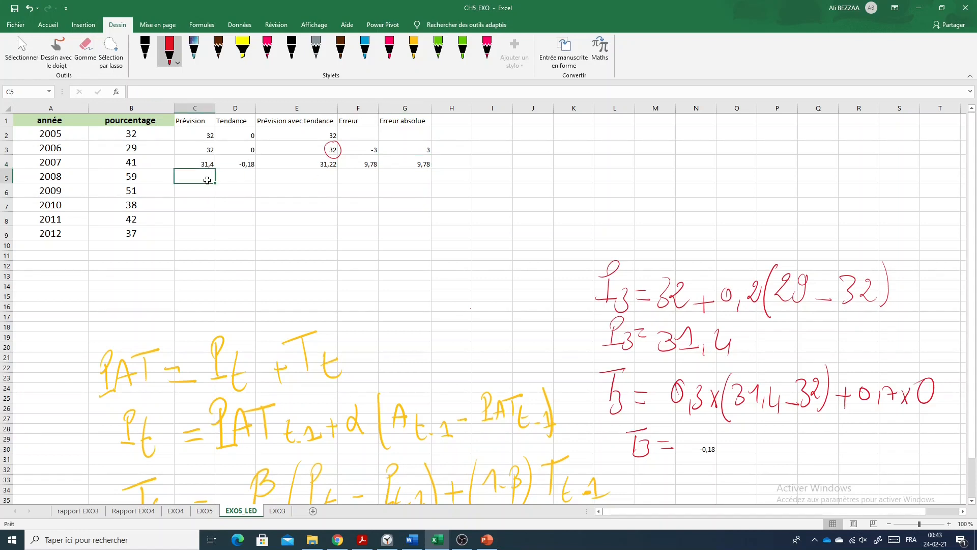
pyautogui.write('=')
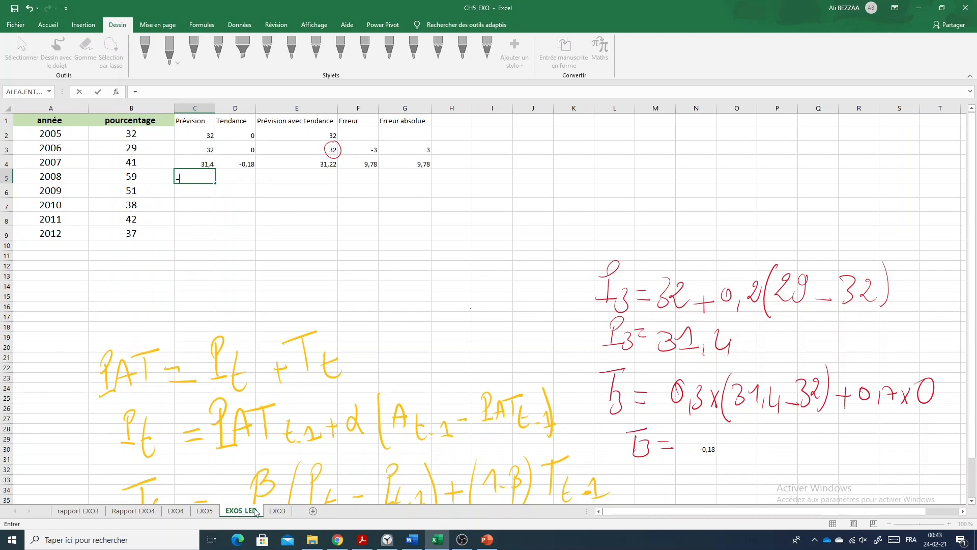
pyautogui.click(326, 164)
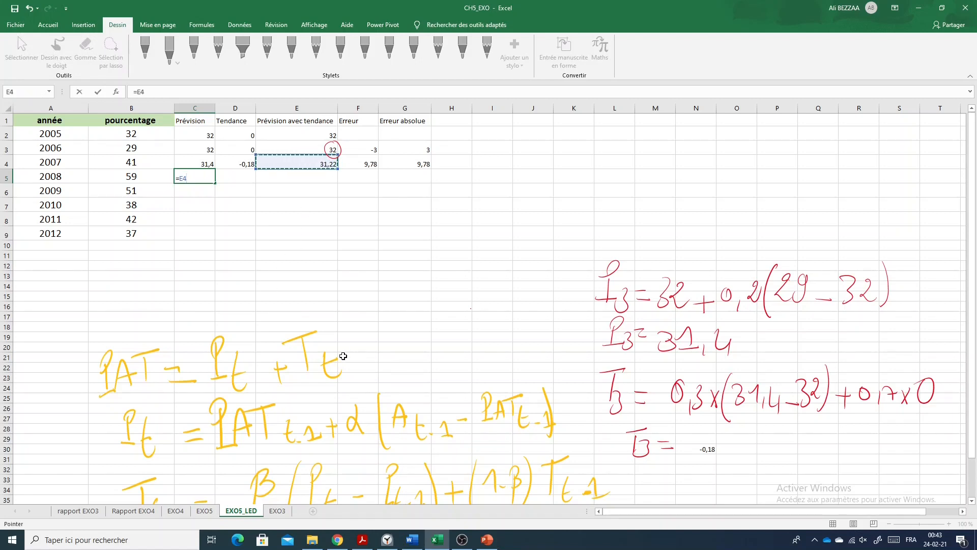
pyautogui.write('+')
pyautogui.write('0,2*(')
pyautogui.click(136, 161)
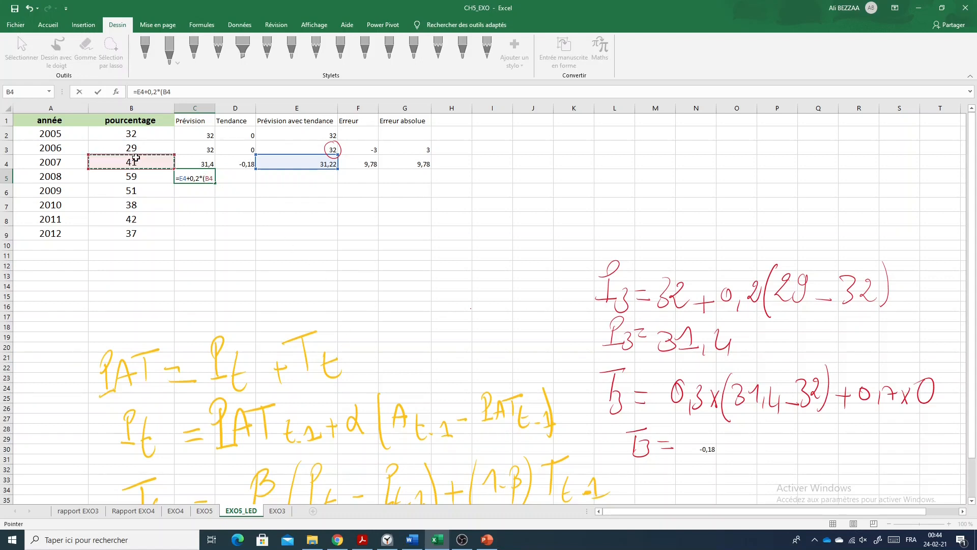
pyautogui.write('-')
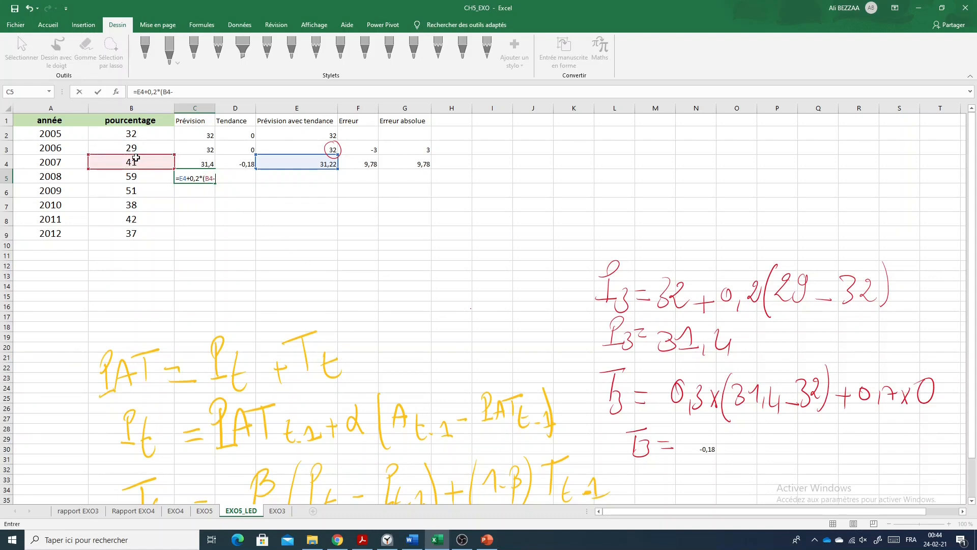
pyautogui.click(310, 164)
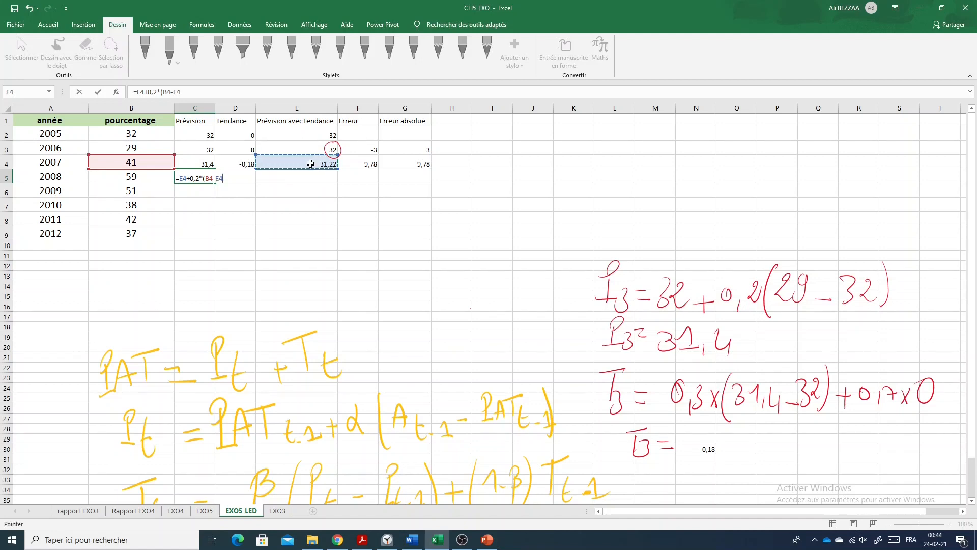
pyautogui.write(')')
pyautogui.press('Return')
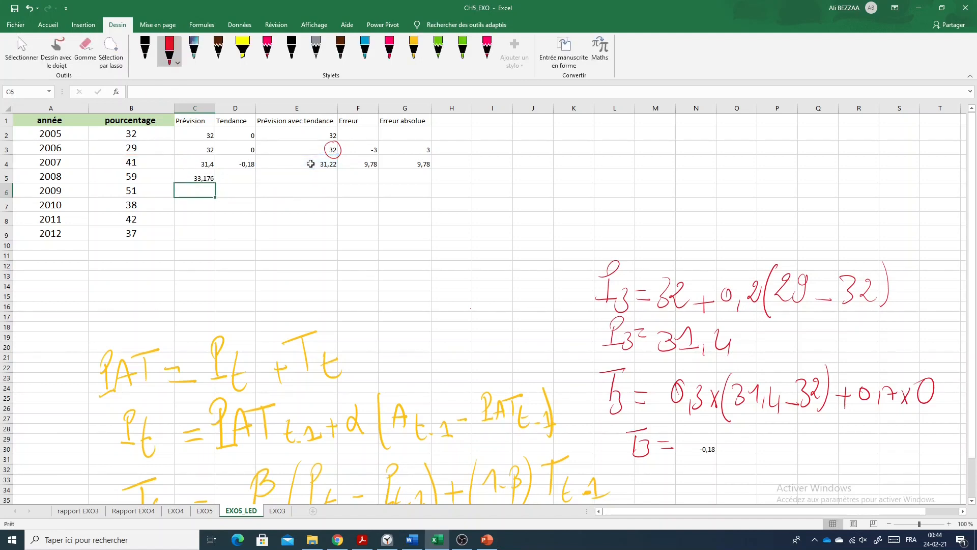
pyautogui.click(197, 179)
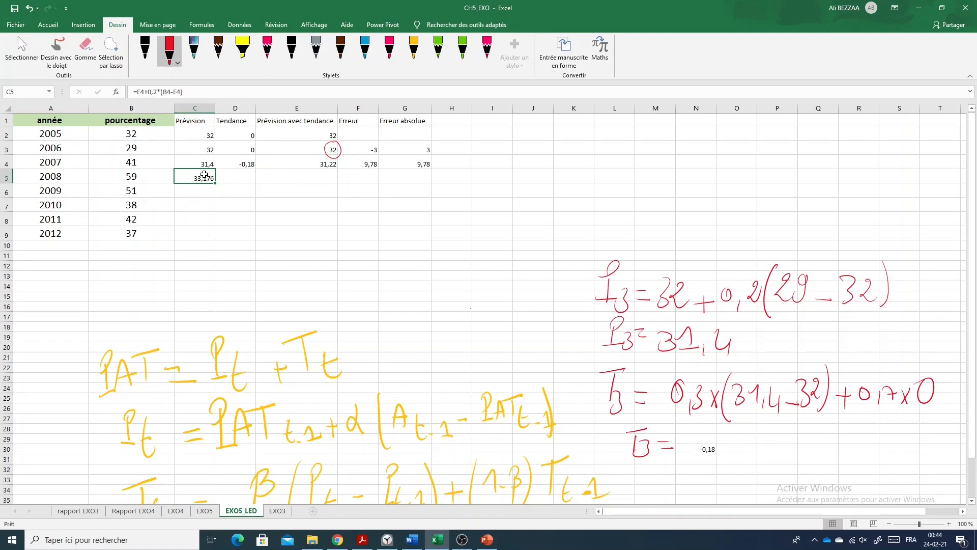
# Calculate the 2008 Tendance in cell D5 with =0,3*(C5-C4)+0,7*D4.
pyautogui.click(238, 177)
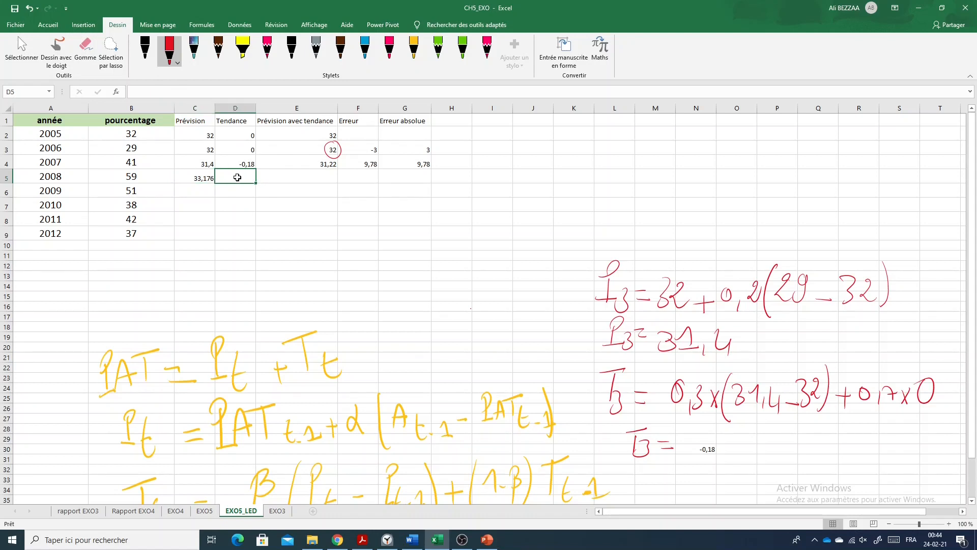
pyautogui.write('=0,3*(')
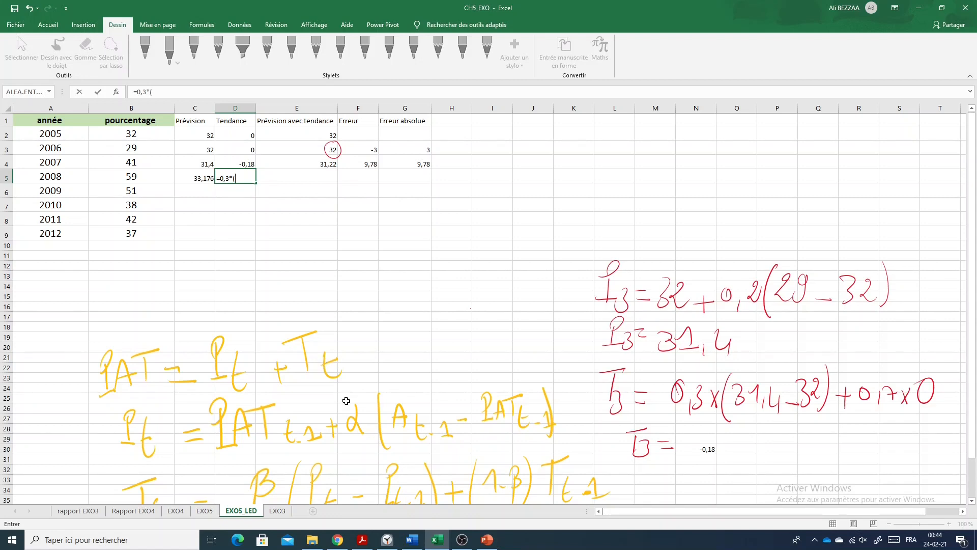
pyautogui.click(203, 176)
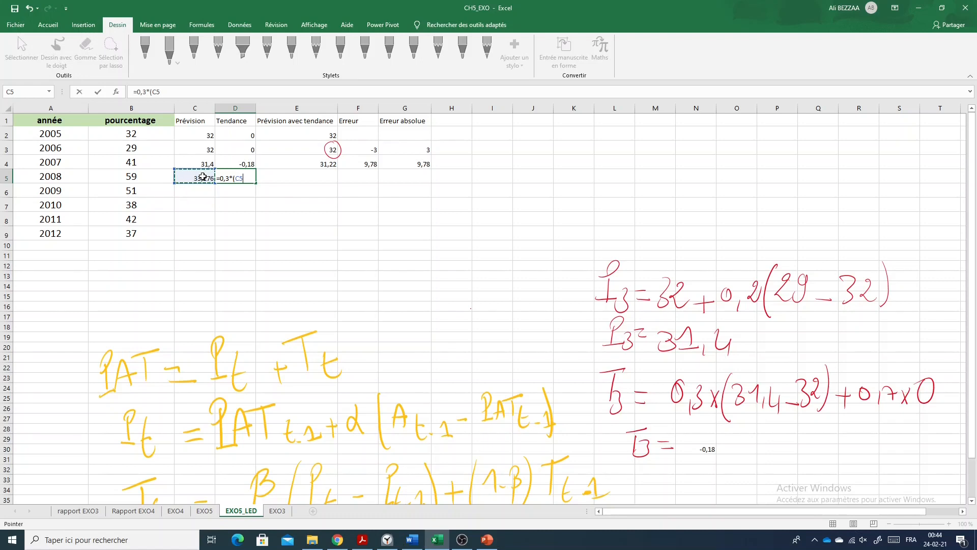
pyautogui.write('-')
pyautogui.click(209, 164)
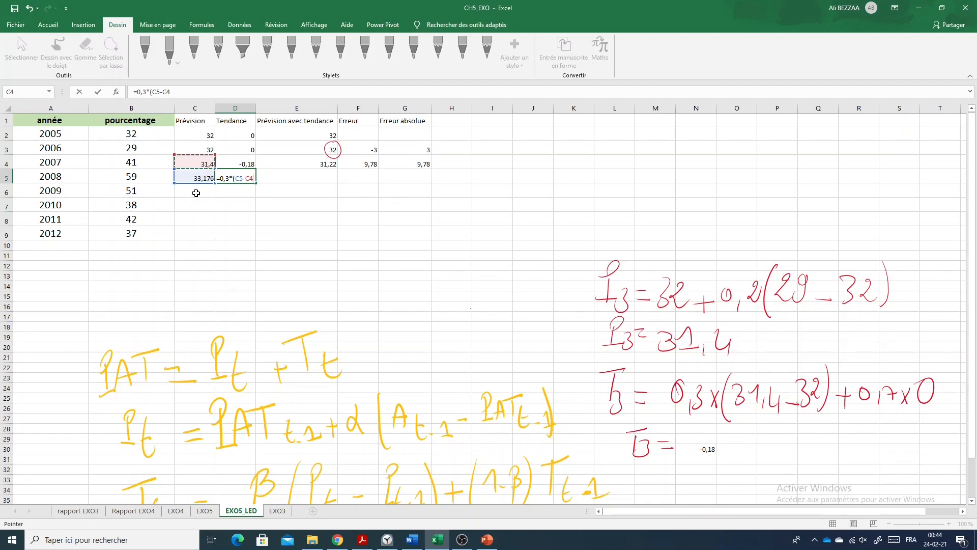
pyautogui.write(')+0,7*')
pyautogui.click(239, 164)
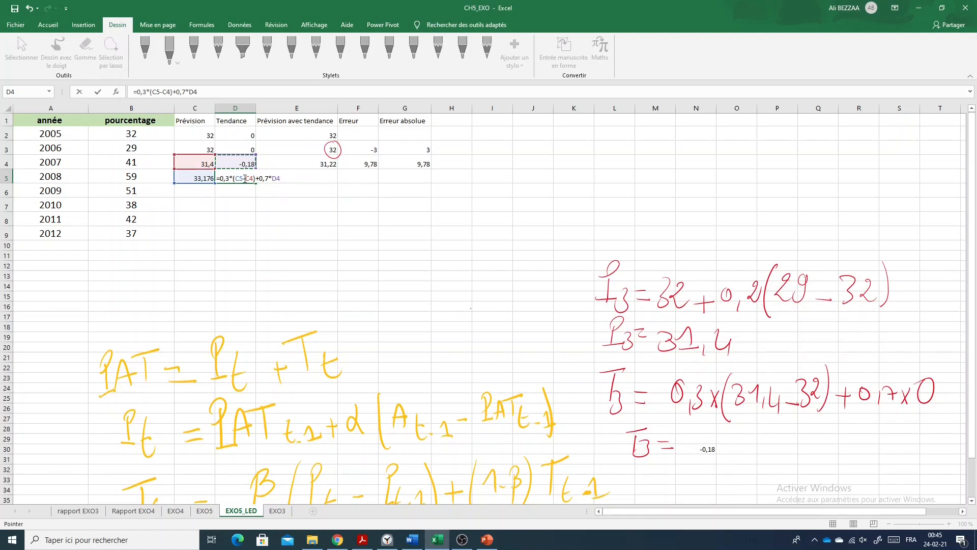
pyautogui.press('Return')
pyautogui.press('Up')
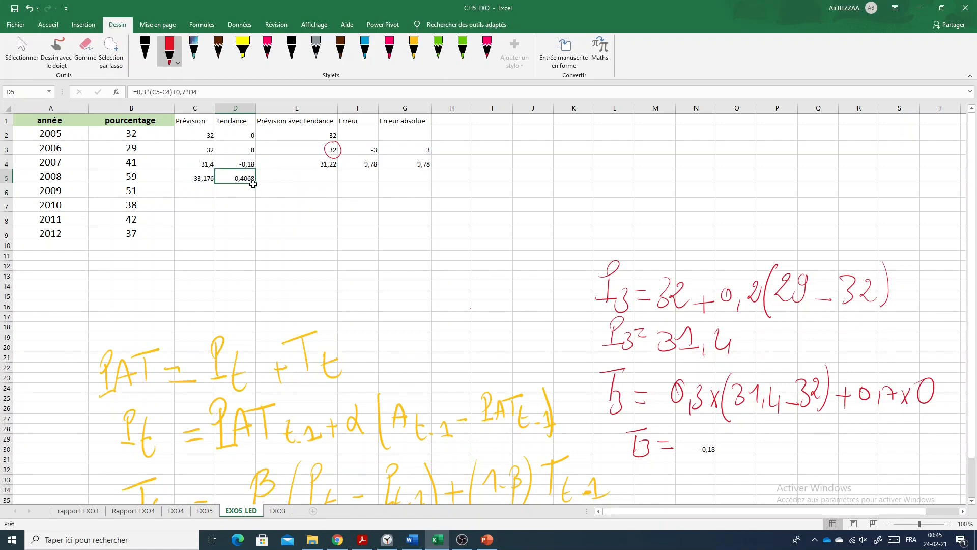
# Calculate the 2008 Prévision avec tendance in cell E5 with =C5+D5.
pyautogui.click(291, 177)
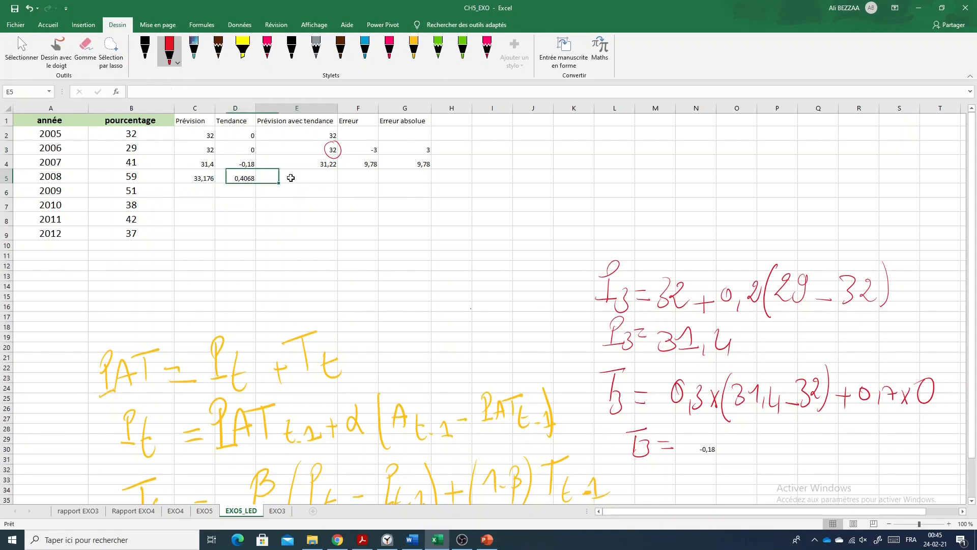
pyautogui.write('=')
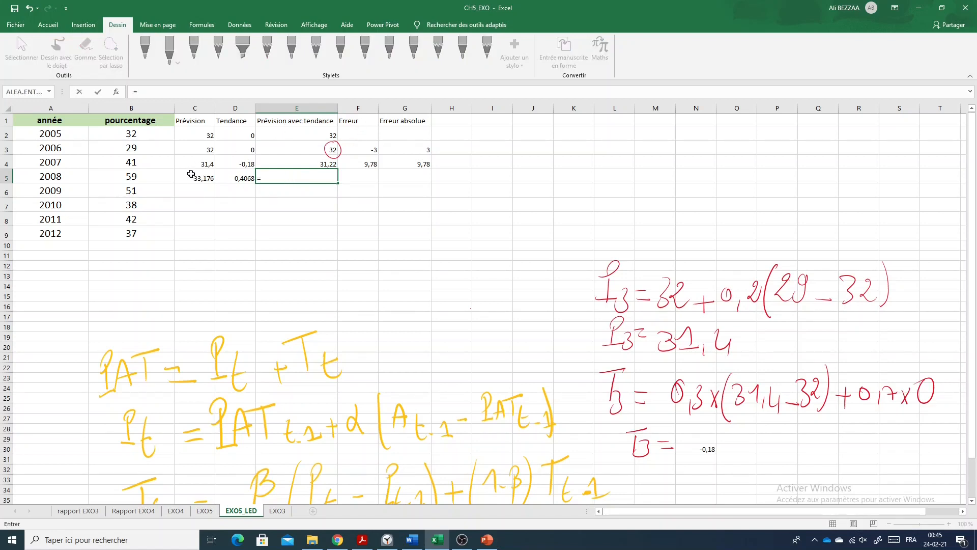
pyautogui.click(189, 178)
pyautogui.write('+')
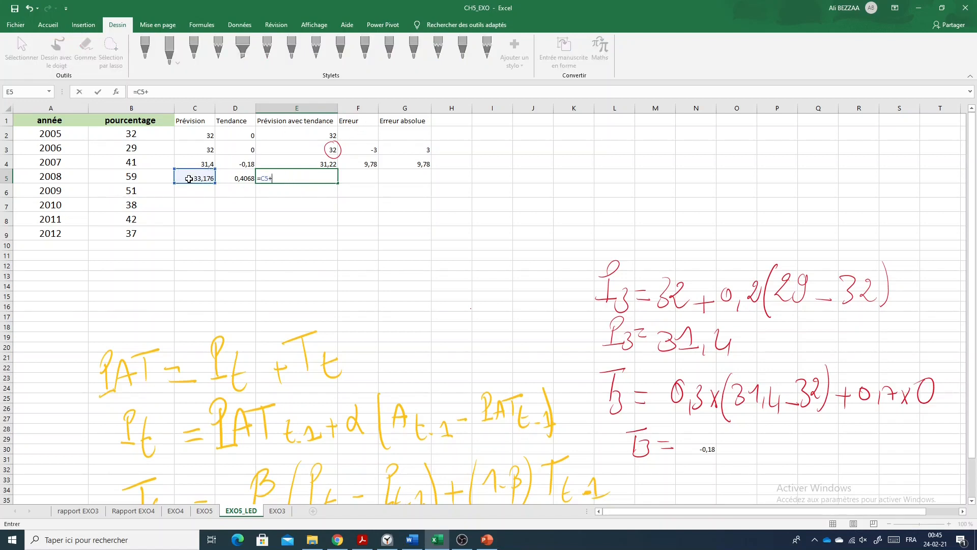
pyautogui.click(237, 175)
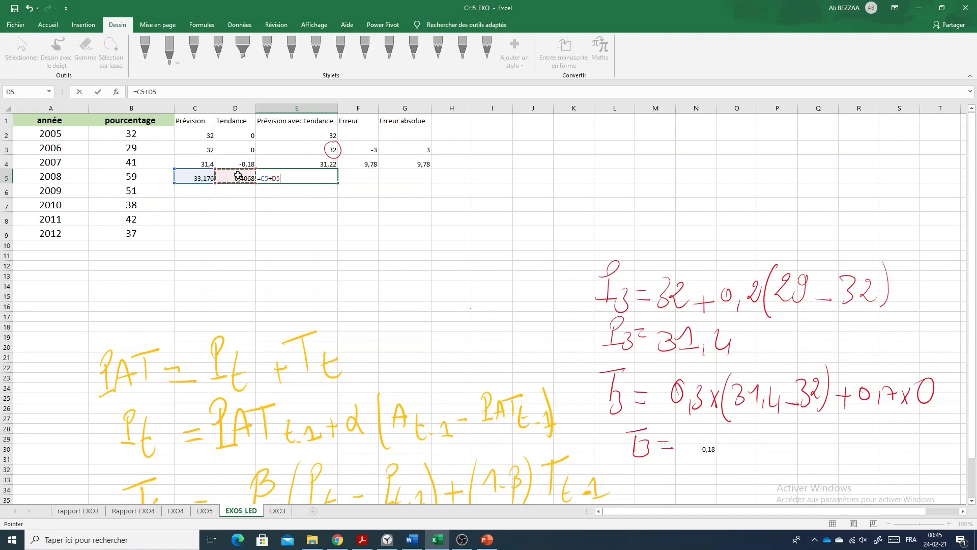
pyautogui.press('Return')
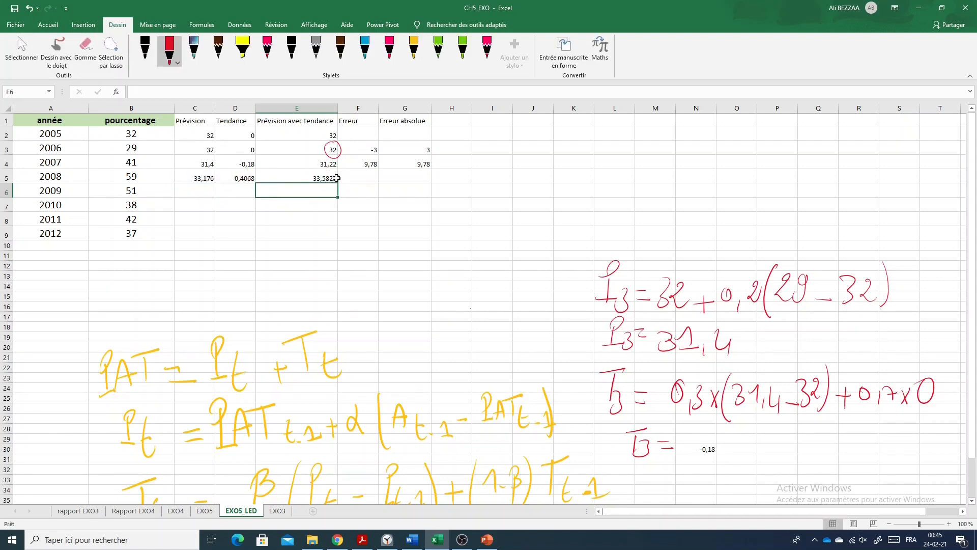
# Calculate the 2008 Erreur in cell F5 with =B5-E5.
pyautogui.click(359, 181)
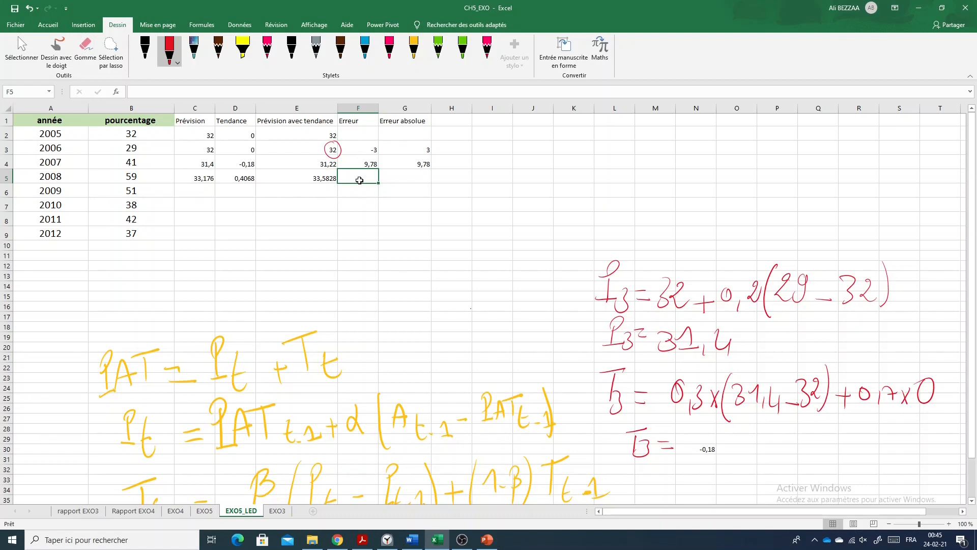
pyautogui.write('=')
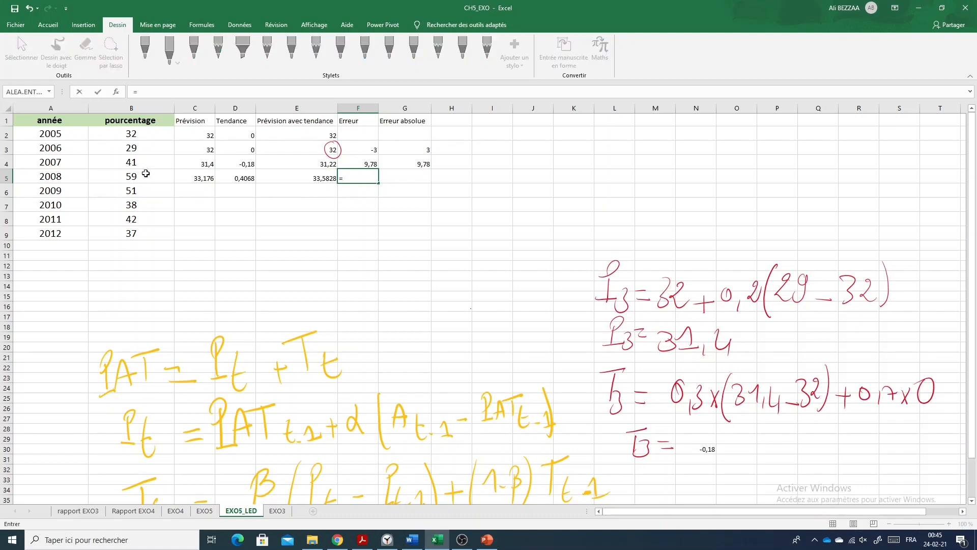
pyautogui.click(146, 174)
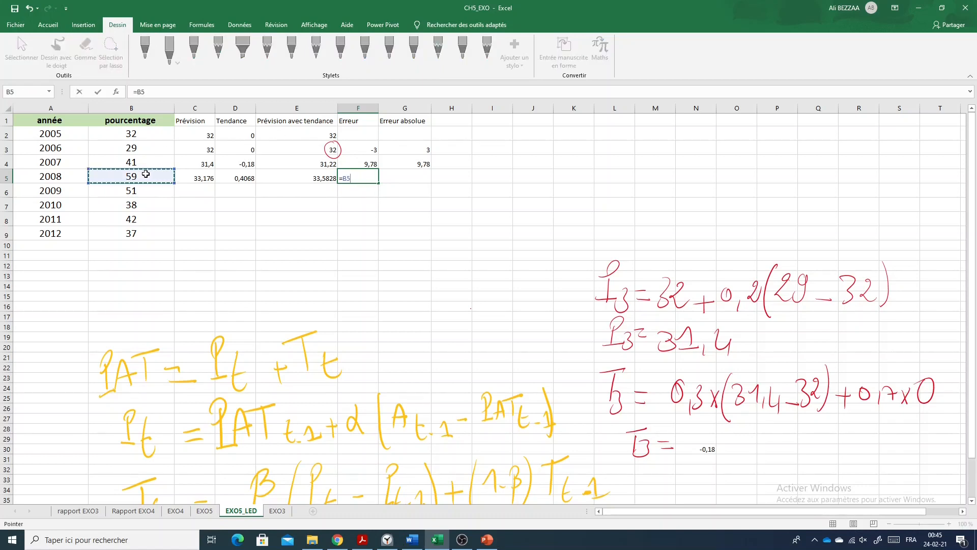
pyautogui.write('-')
pyautogui.click(307, 177)
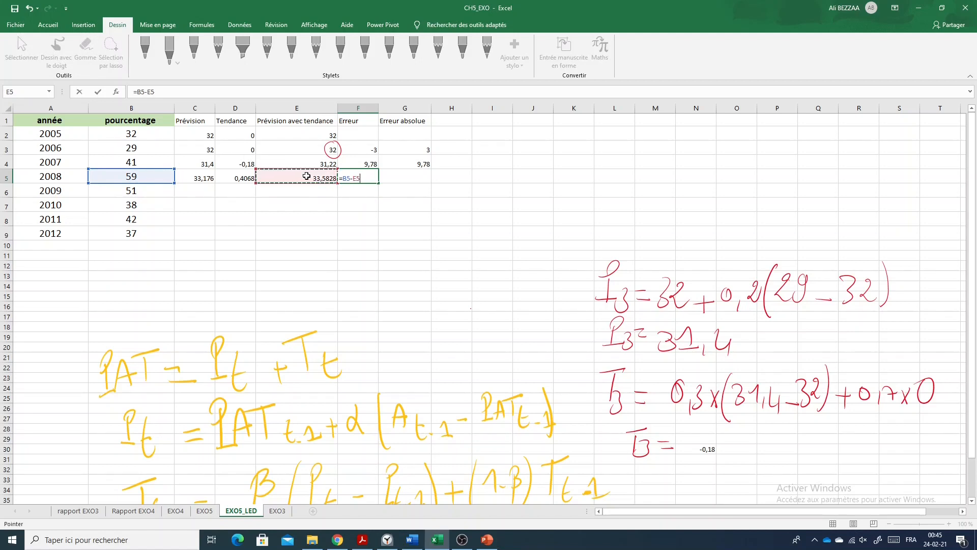
pyautogui.press('Return')
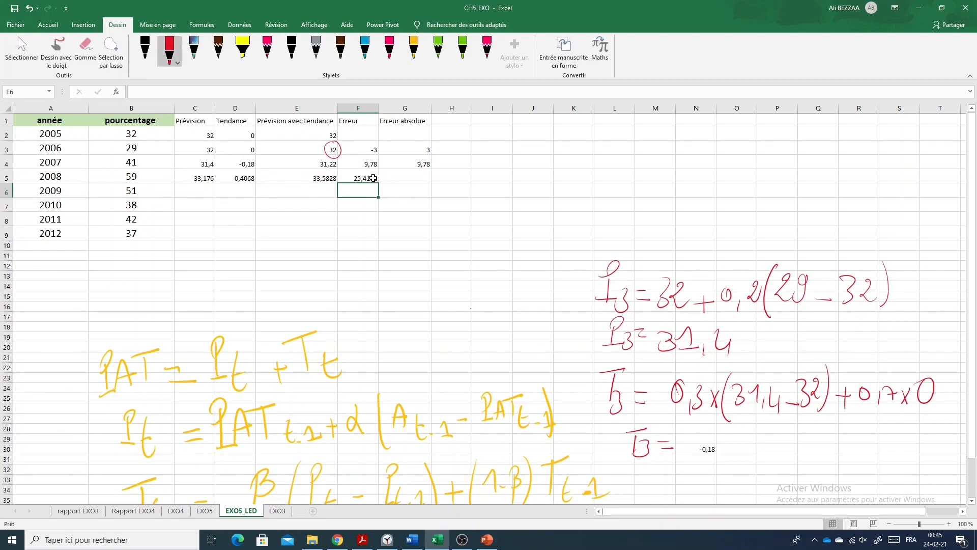
pyautogui.click(377, 179)
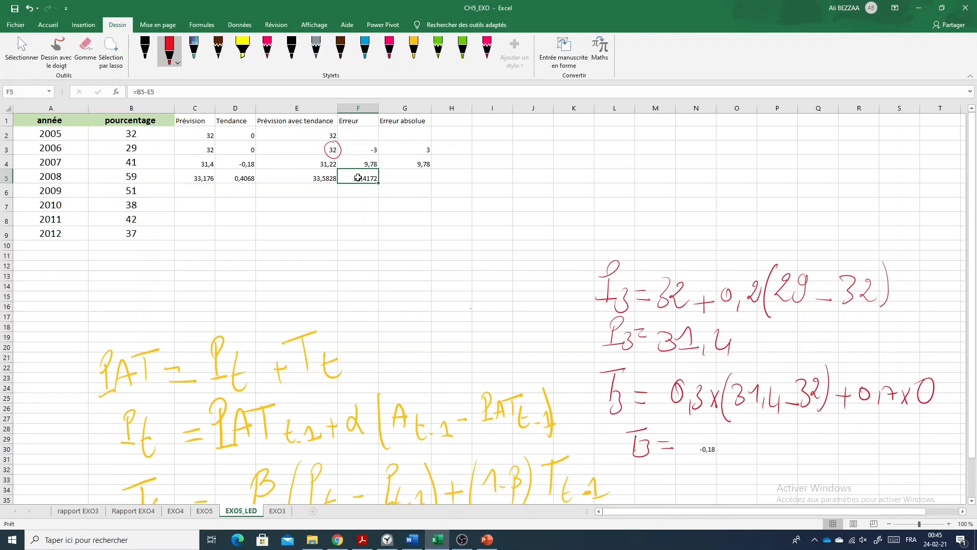
# Calculate the 2008 Erreur absolue in cell G5 with =ABS(F5).
pyautogui.click(398, 180)
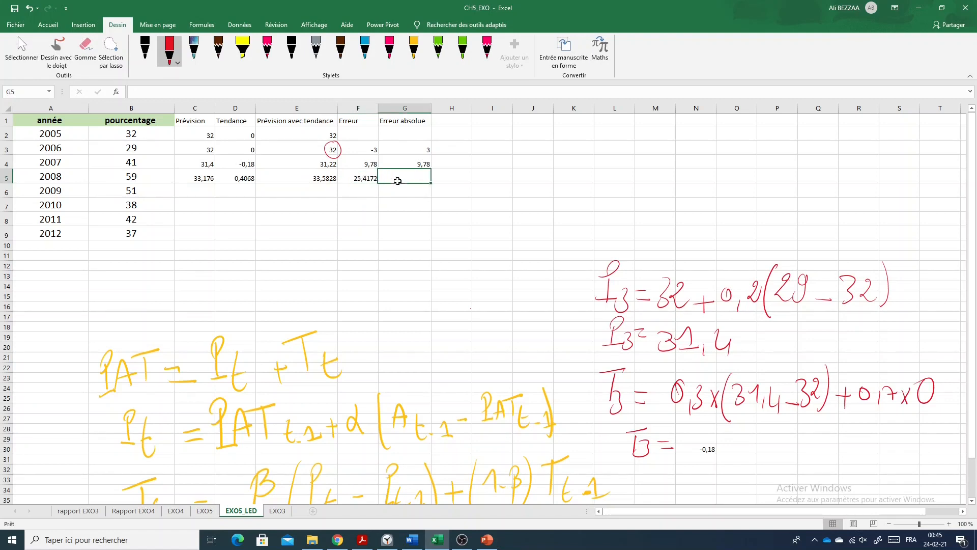
pyautogui.write('=')
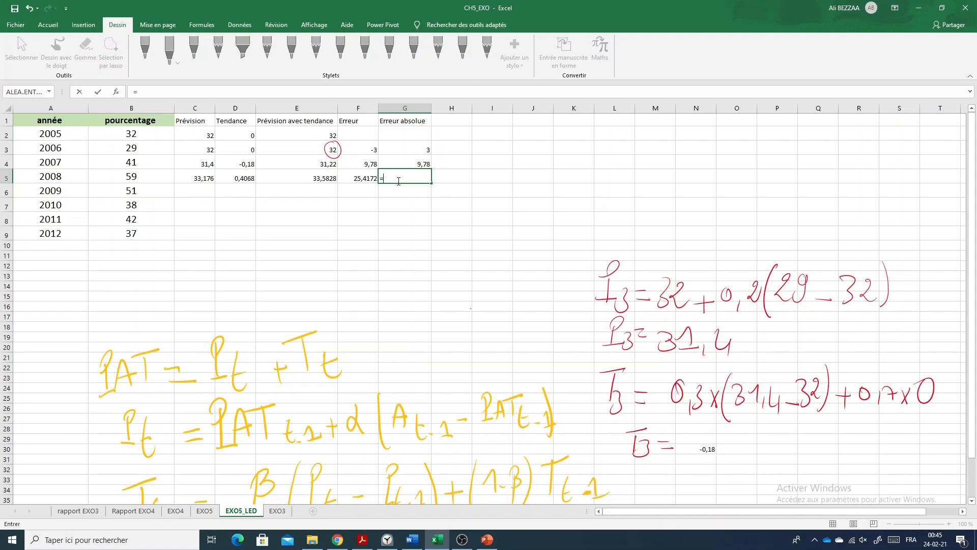
pyautogui.write('abs')
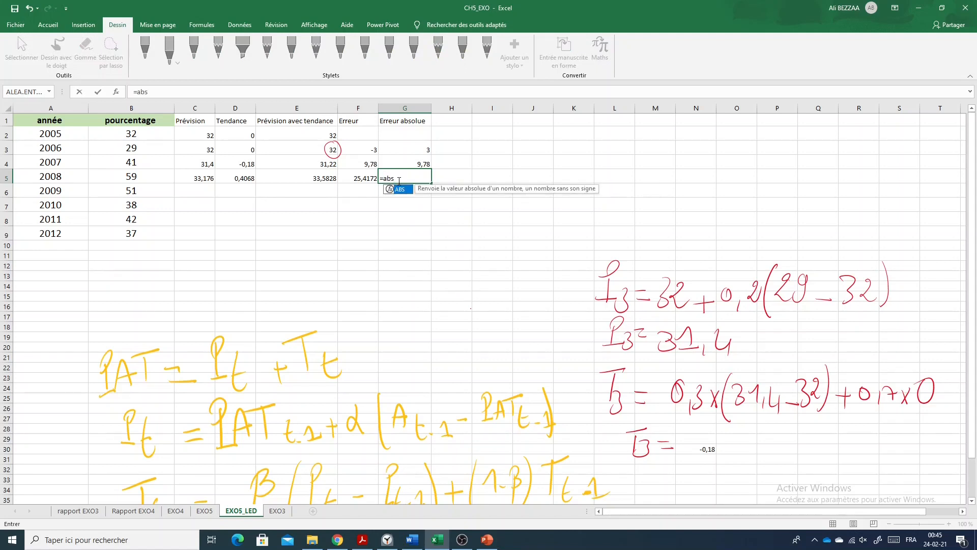
pyautogui.doubleClick(400, 190)
pyautogui.click(366, 176)
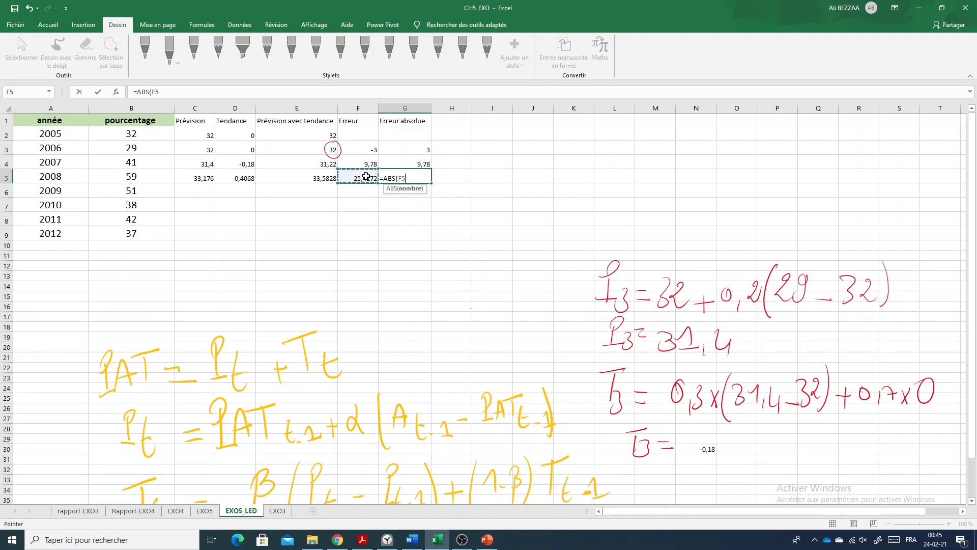
pyautogui.write(')')
pyautogui.press('Return')
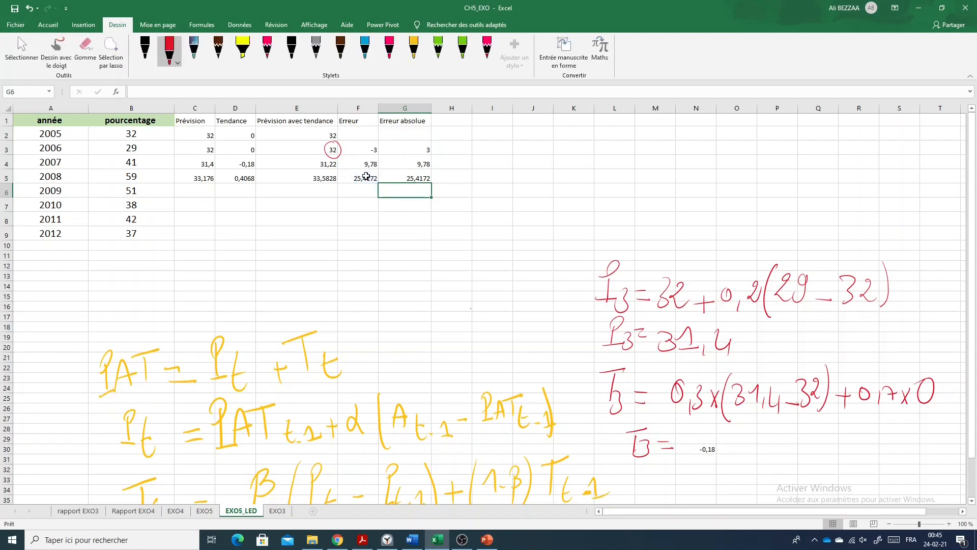
# Fill the 2008 Prévision, Tendance and Prévision avec tendance formulas from row 5 down to the 2012 row.
pyautogui.click(206, 177)
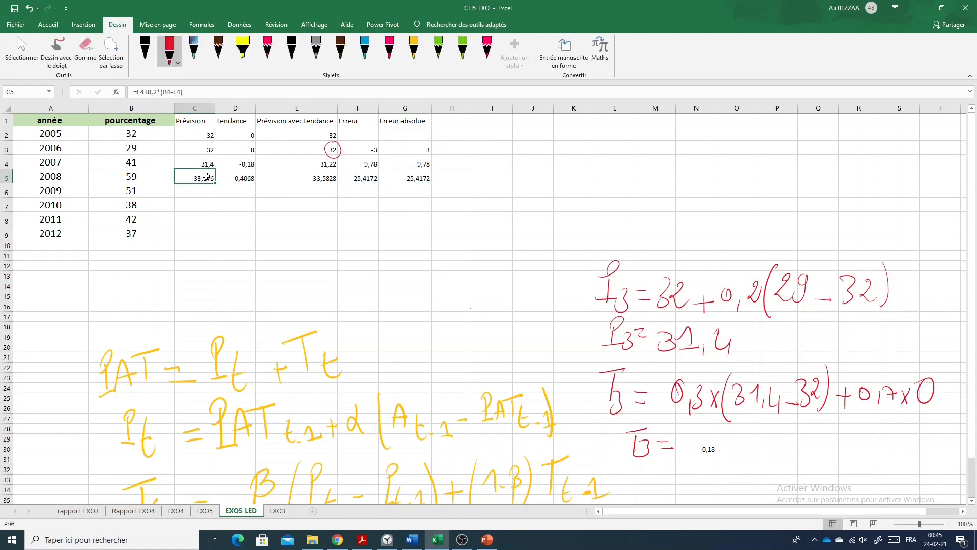
pyautogui.moveTo(217, 182); pyautogui.dragTo(217, 238)
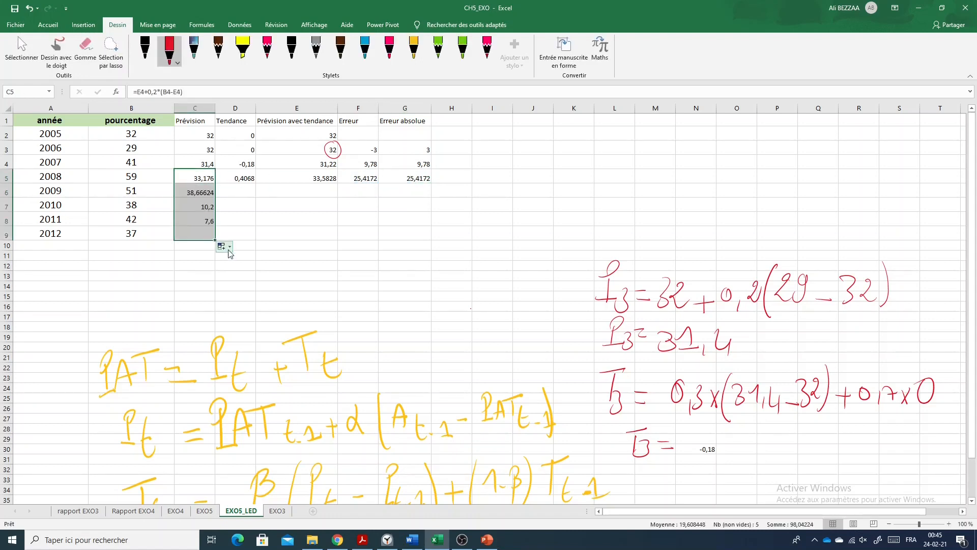
pyautogui.click(247, 179)
pyautogui.moveTo(256, 183); pyautogui.dragTo(253, 239)
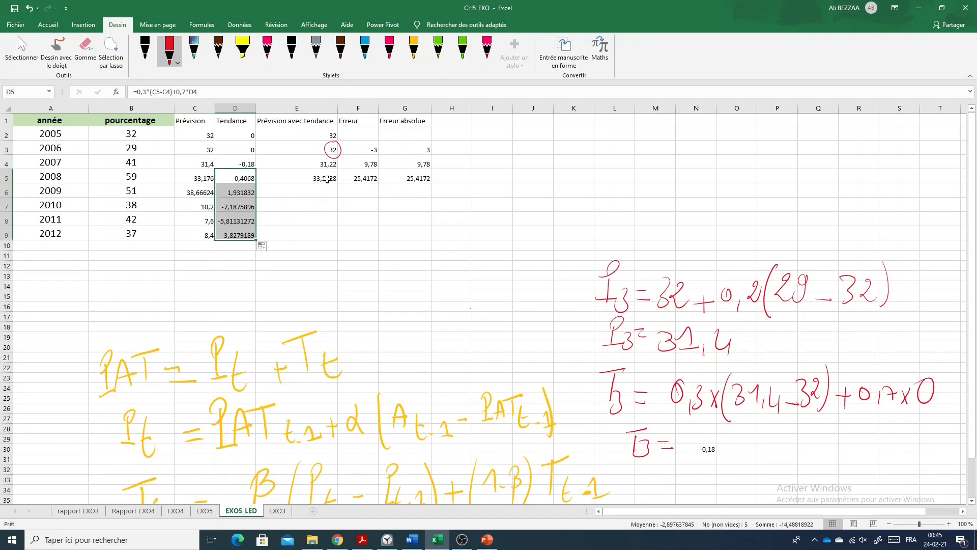
pyautogui.click(327, 178)
pyautogui.moveTo(337, 183); pyautogui.dragTo(330, 236)
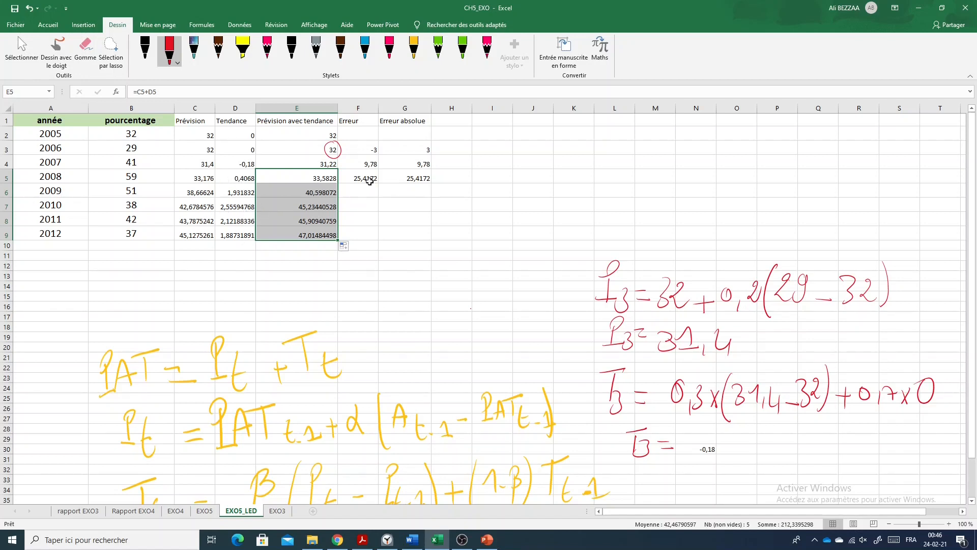
# Fill the 2008 Erreur and Erreur absolue formulas from row 5 down to the 2012 row.
pyautogui.click(370, 178)
pyautogui.moveTo(379, 183); pyautogui.dragTo(376, 237)
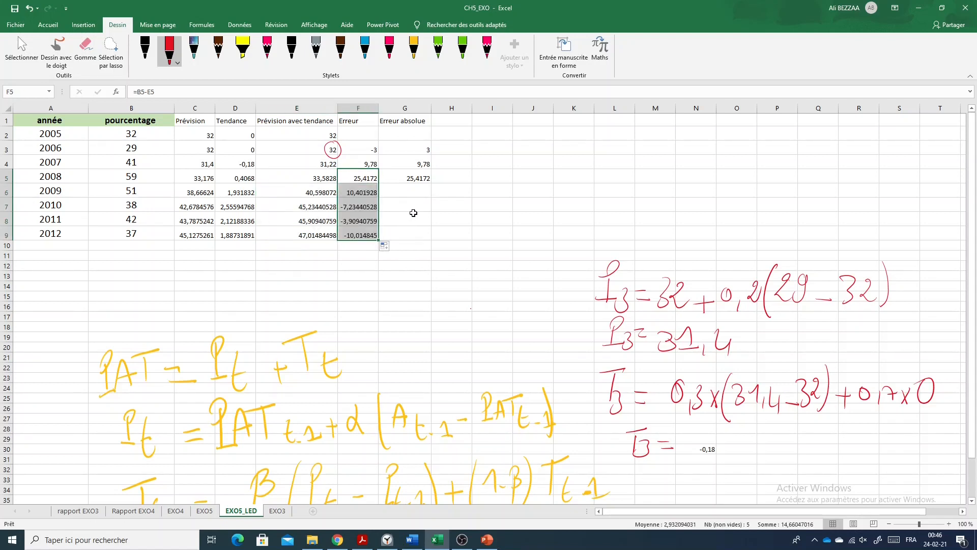
pyautogui.click(426, 179)
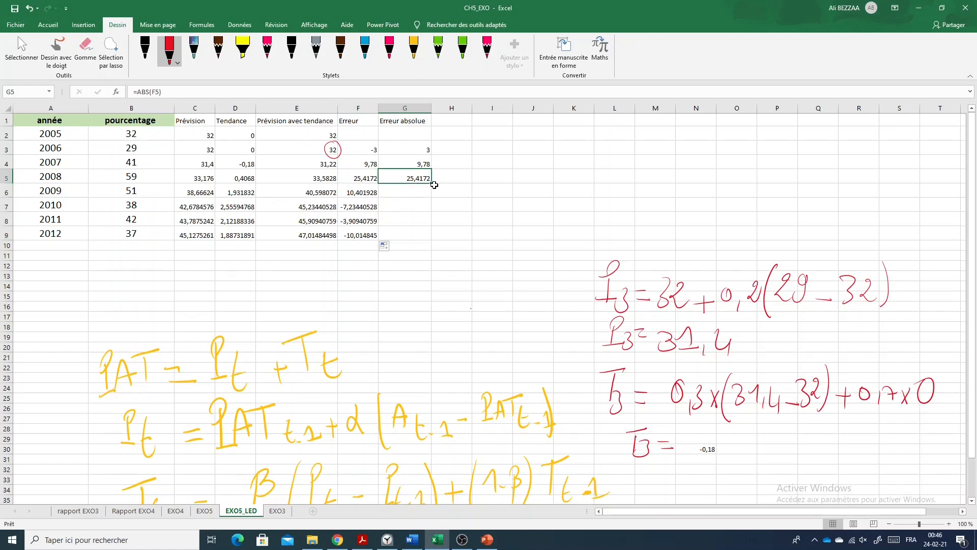
pyautogui.moveTo(432, 184); pyautogui.dragTo(434, 238)
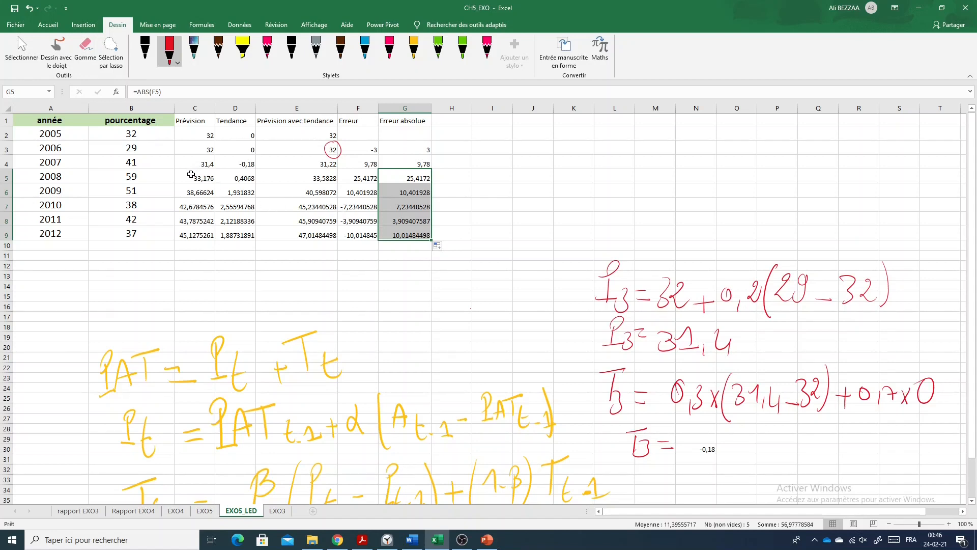
# Format the results in C5:G9 to show three decimal places.
pyautogui.moveTo(191, 175); pyautogui.dragTo(408, 235)
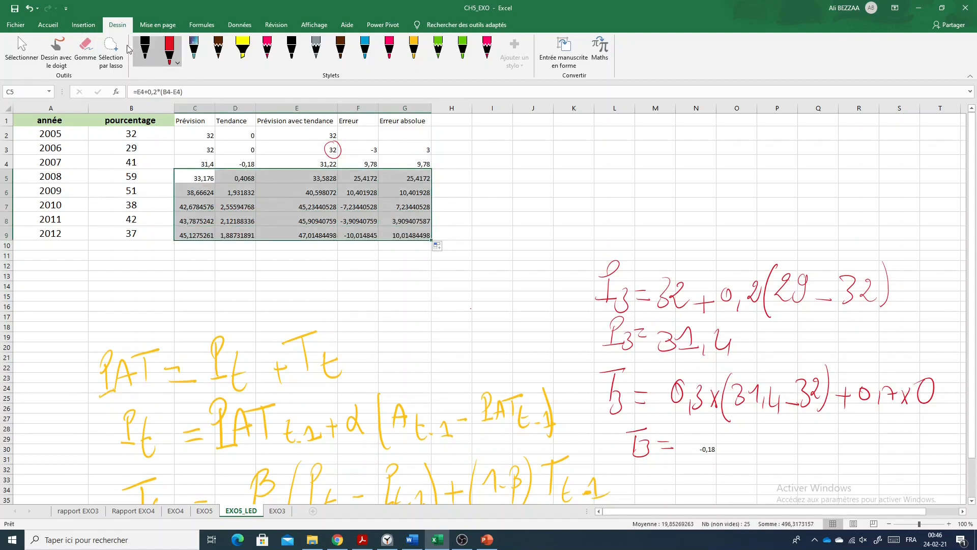
pyautogui.click(48, 25)
pyautogui.click(499, 61)
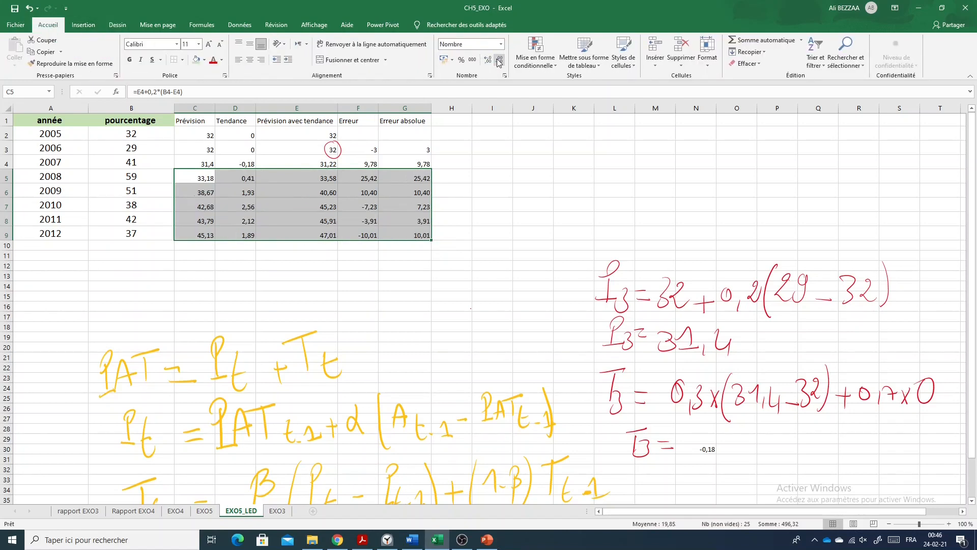
pyautogui.click(488, 60)
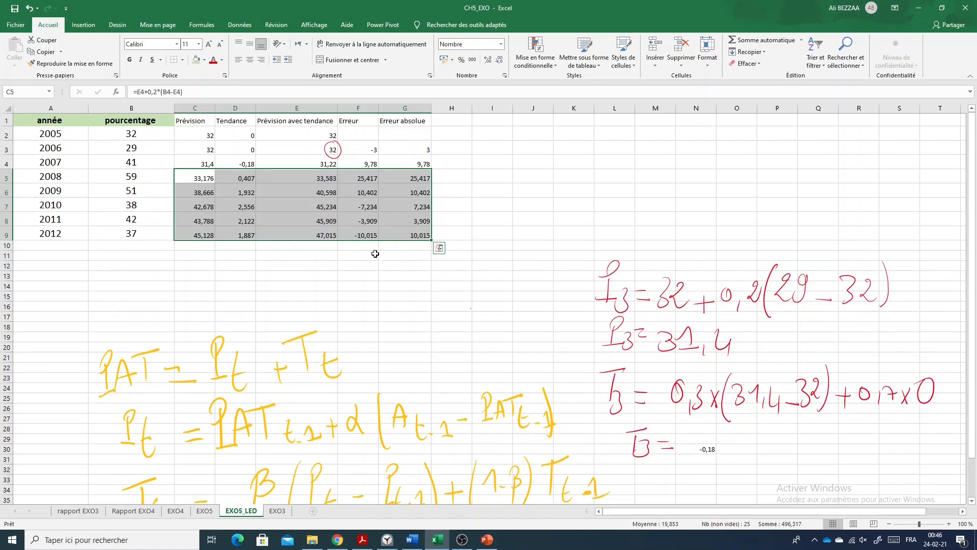
# Go through the Erreur absolue cells G3 to G9 one by one to count the error values.
pyautogui.click(408, 245)
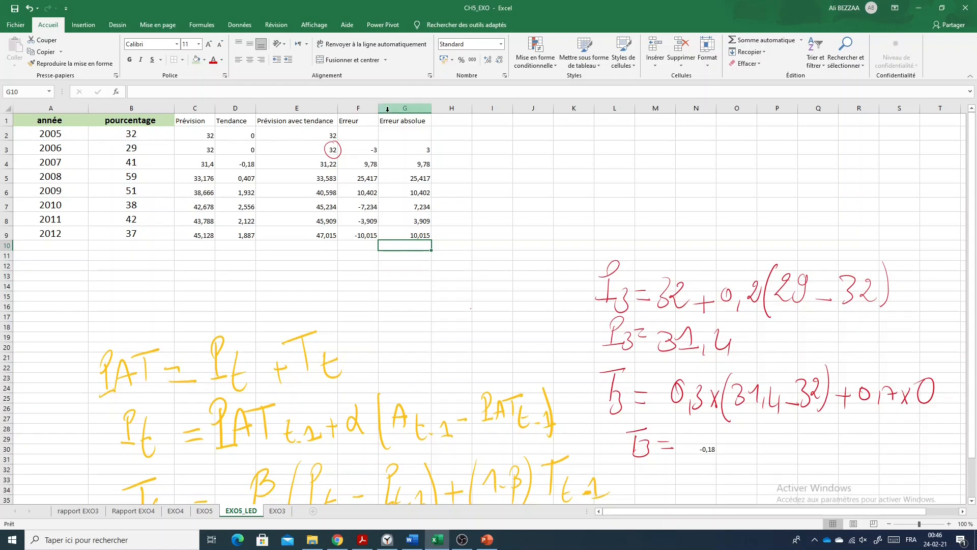
pyautogui.click(421, 152)
pyautogui.click(418, 165)
pyautogui.click(417, 178)
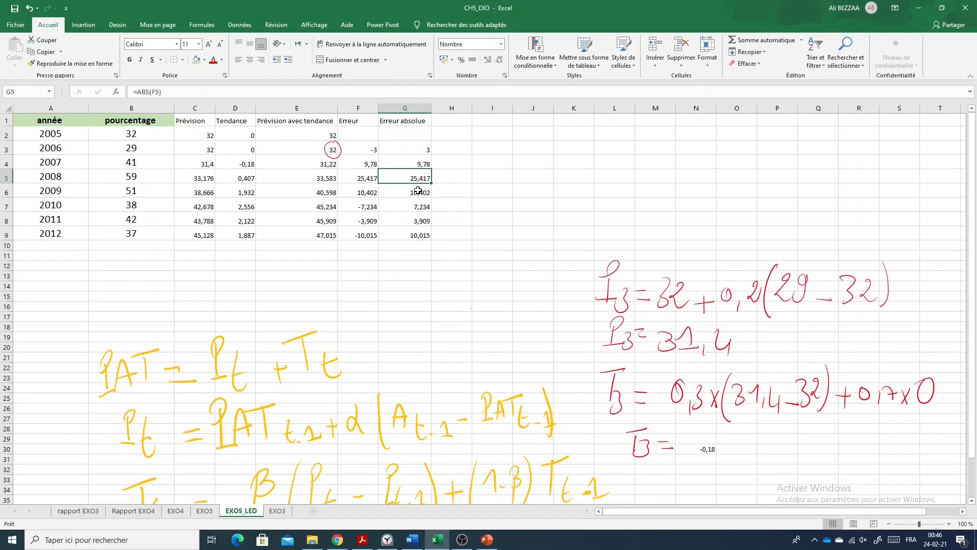
pyautogui.click(418, 191)
pyautogui.click(416, 206)
pyautogui.click(413, 220)
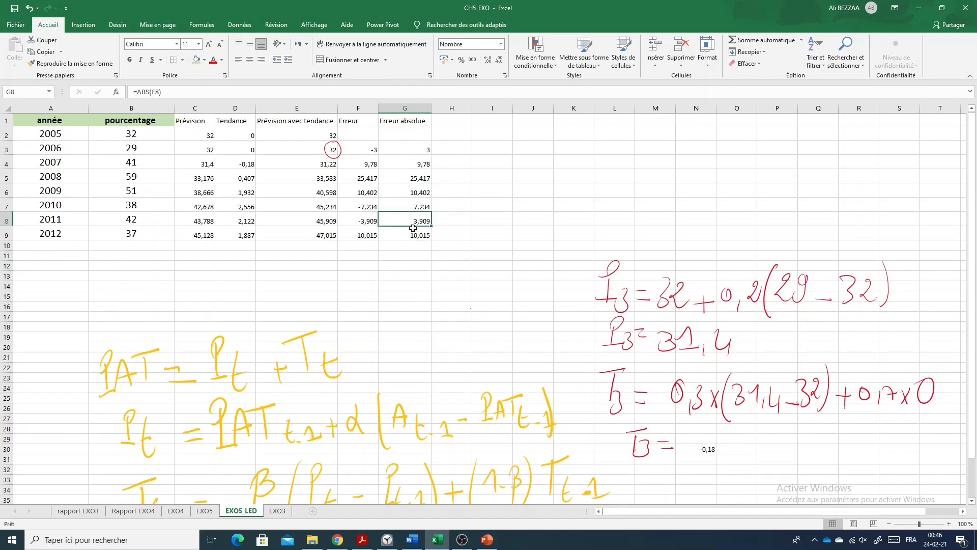
pyautogui.click(413, 230)
# Calculate the mean absolute error in cell G10 with =SOMME(G3:G9)/7.
pyautogui.click(399, 246)
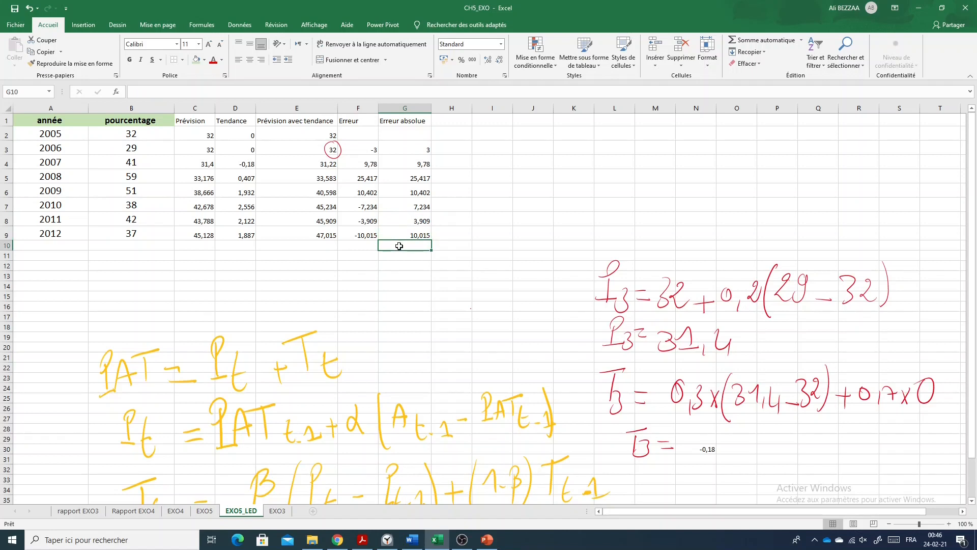
pyautogui.write('=s')
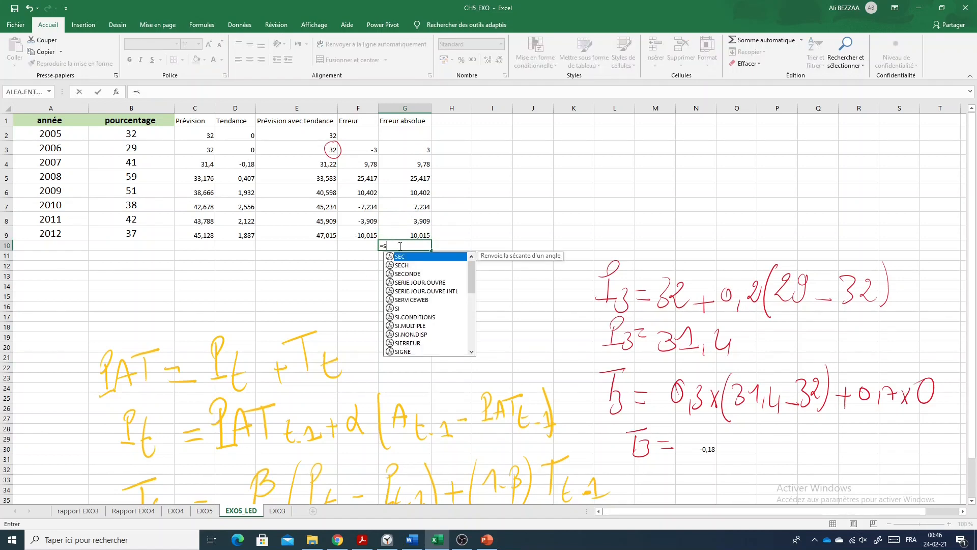
pyautogui.write('omm')
pyautogui.doubleClick(411, 256)
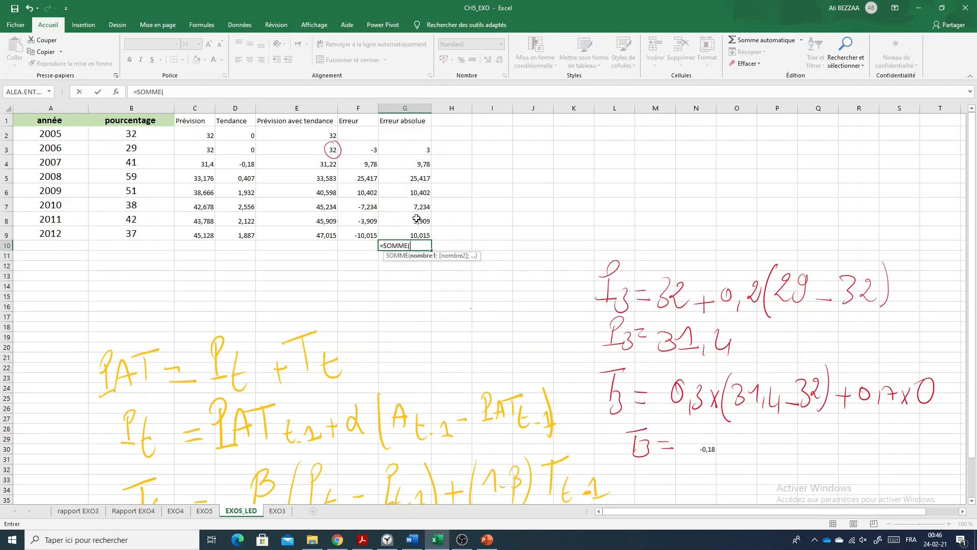
pyautogui.moveTo(416, 150); pyautogui.dragTo(421, 235)
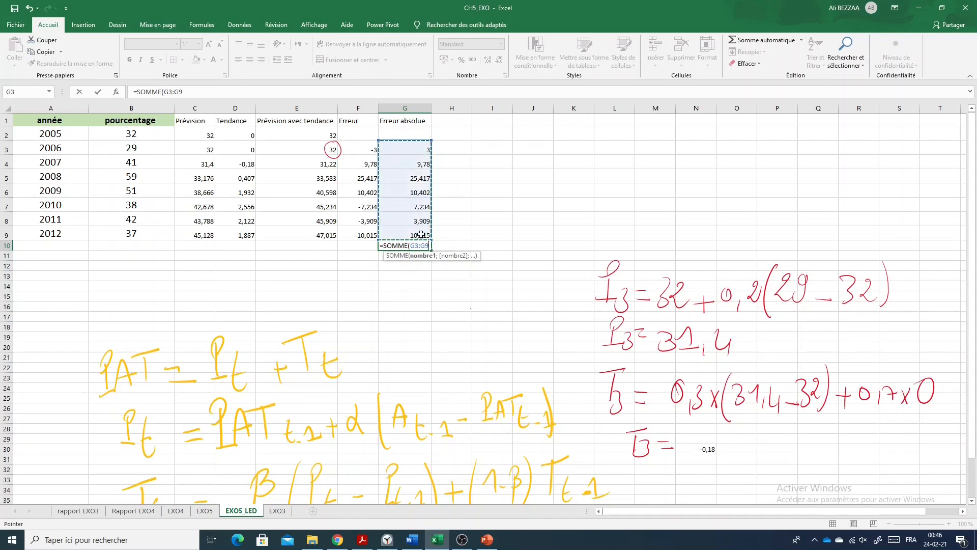
pyautogui.write(')/7')
pyautogui.press('Return')
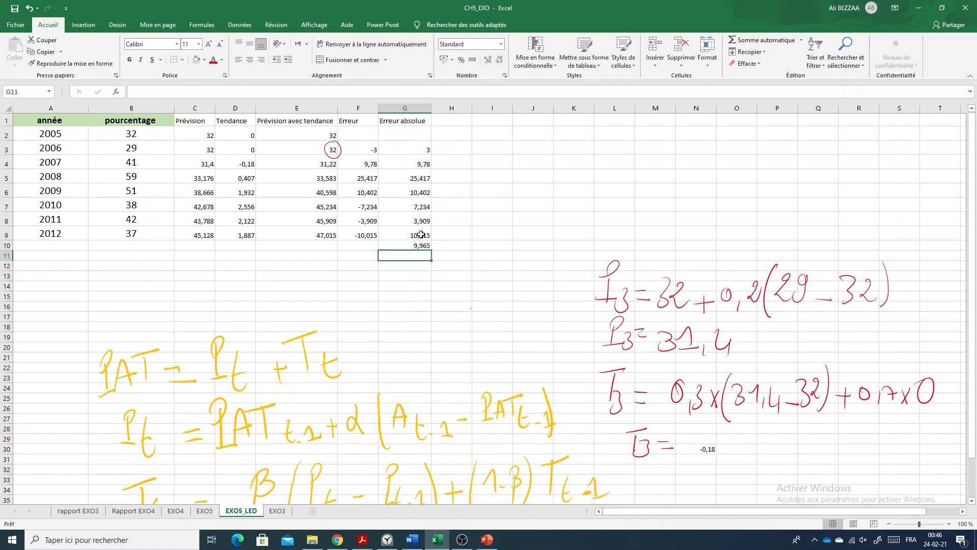
# Label the result EMA in cell F10 and format F10:G10 as bold red text at size 14.
pyautogui.click(421, 245)
pyautogui.click(358, 245)
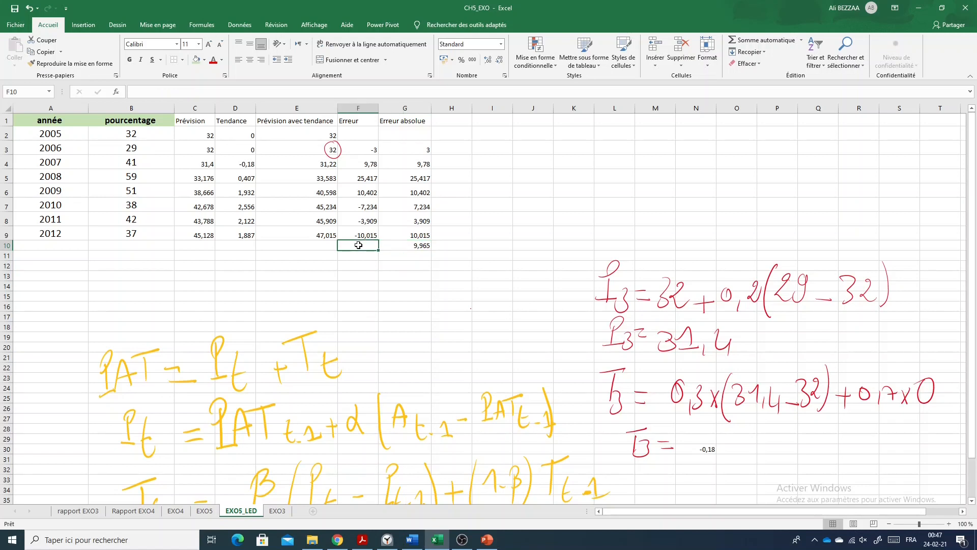
pyautogui.write('EMA')
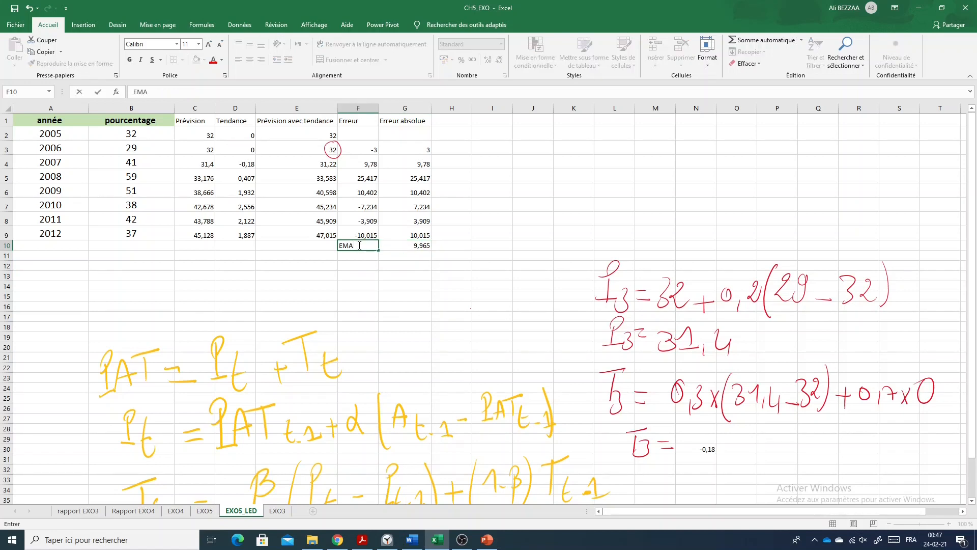
pyautogui.moveTo(359, 245); pyautogui.dragTo(410, 247)
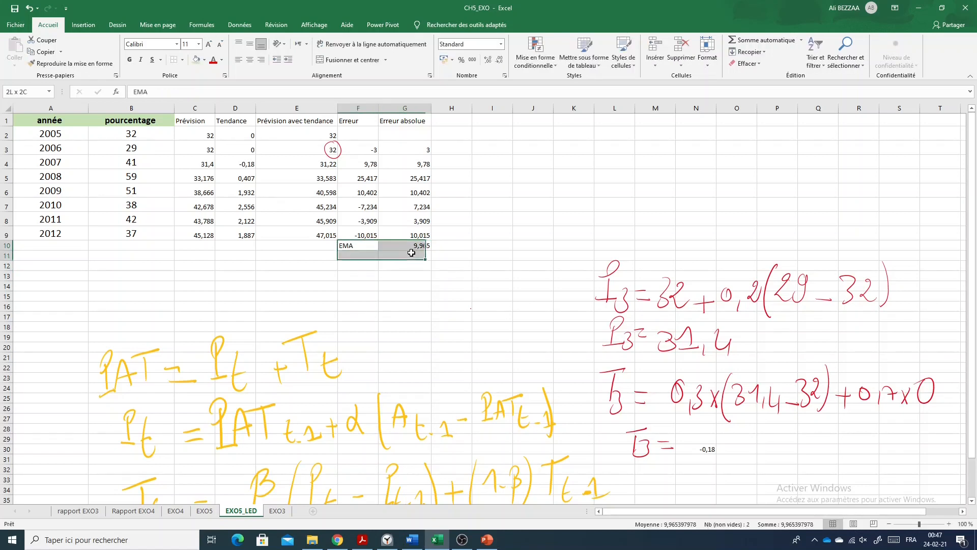
pyautogui.click(213, 60)
pyautogui.click(130, 59)
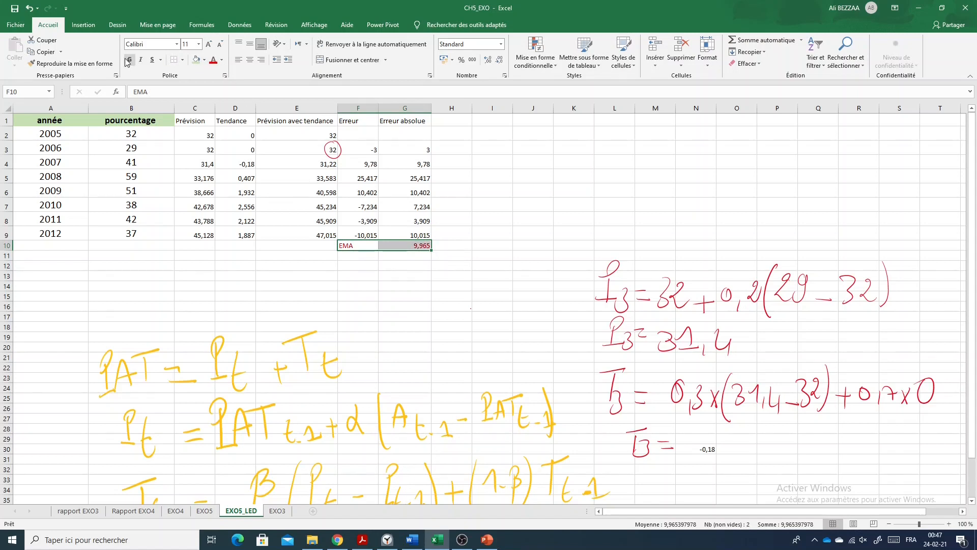
pyautogui.click(208, 45)
pyautogui.click(209, 44)
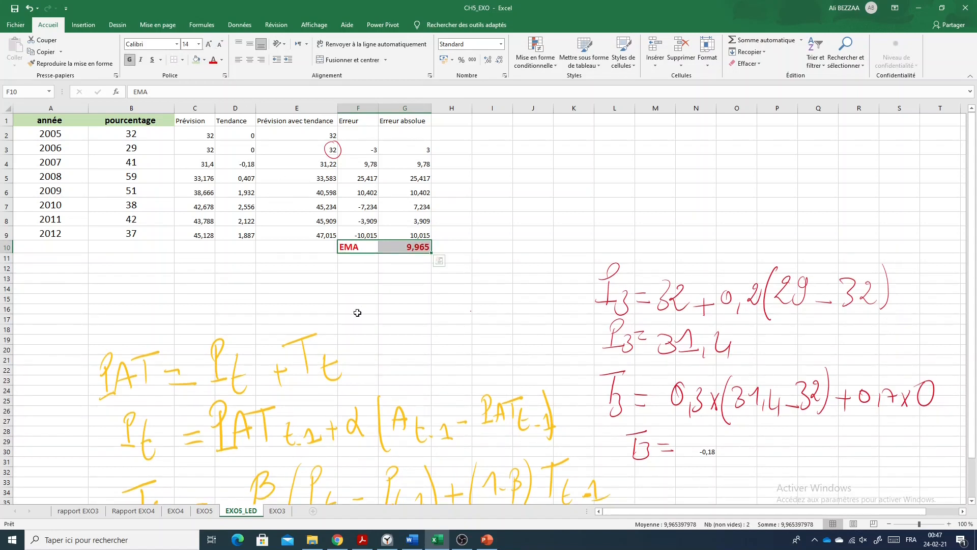
pyautogui.click(392, 316)
# Extend the Prévision, Tendance and Prévision avec tendance formulas from the 2012 row down to row 10.
pyautogui.click(412, 244)
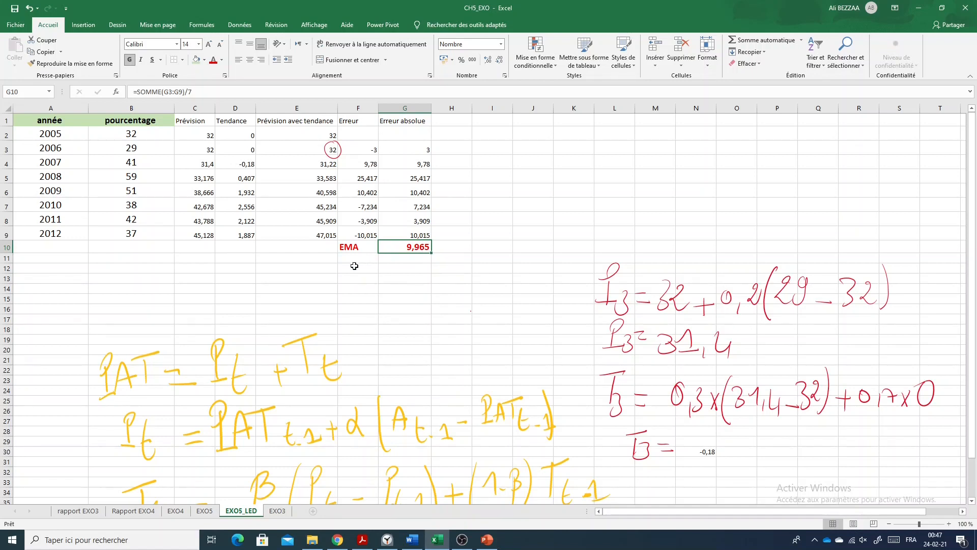
pyautogui.click(207, 236)
pyautogui.moveTo(215, 240); pyautogui.dragTo(255, 249)
pyautogui.click(245, 235)
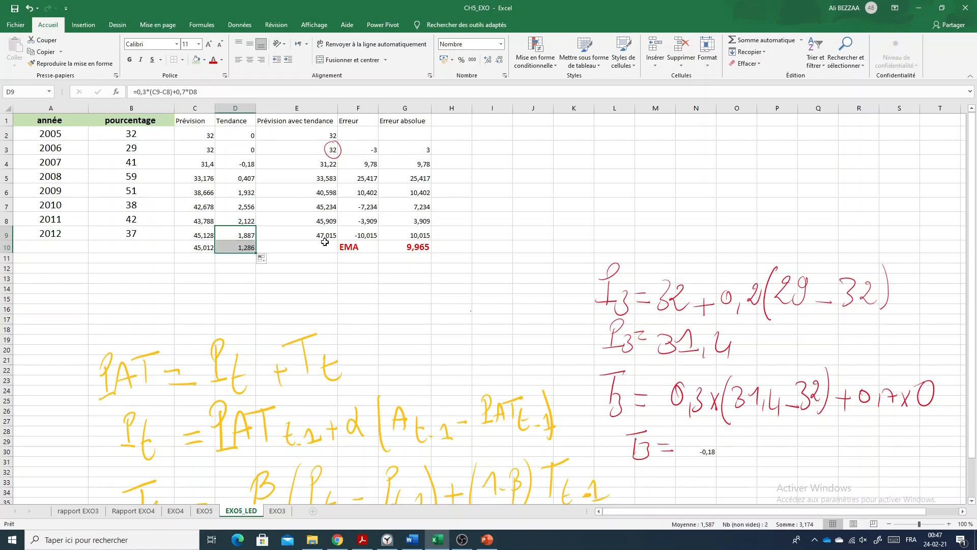
pyautogui.click(325, 238)
pyautogui.moveTo(337, 241); pyautogui.dragTo(337, 250)
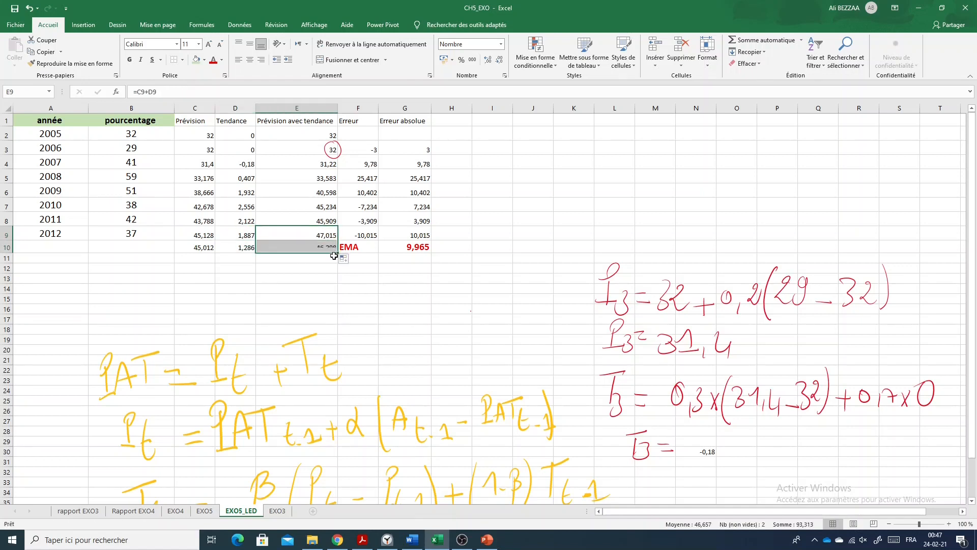
pyautogui.click(306, 245)
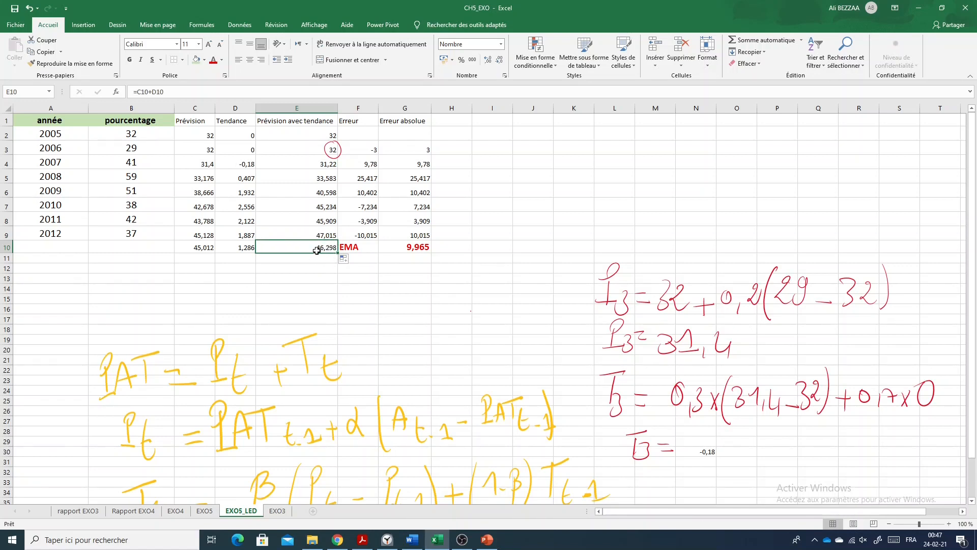
# Enter the year 2013 in cell A10 of the année column.
pyautogui.click(62, 251)
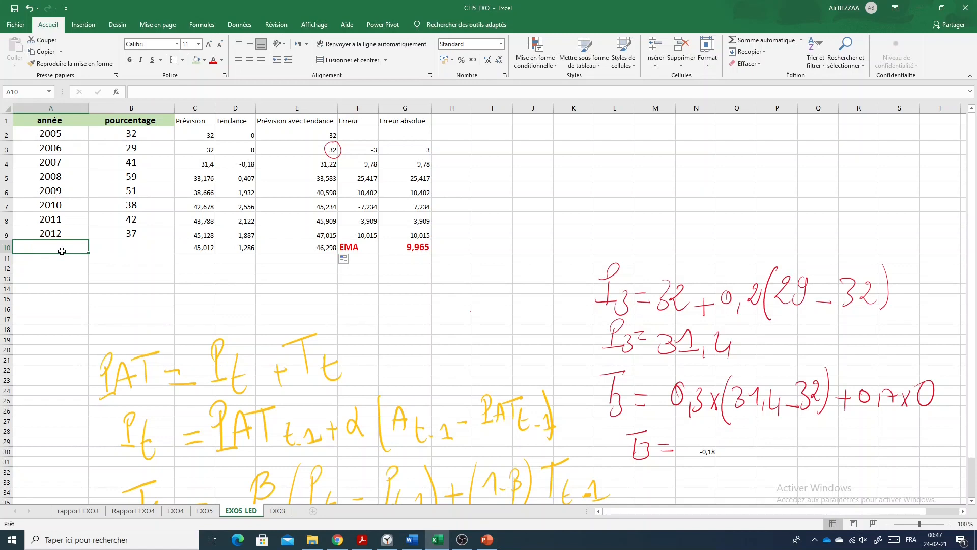
pyautogui.write('20')
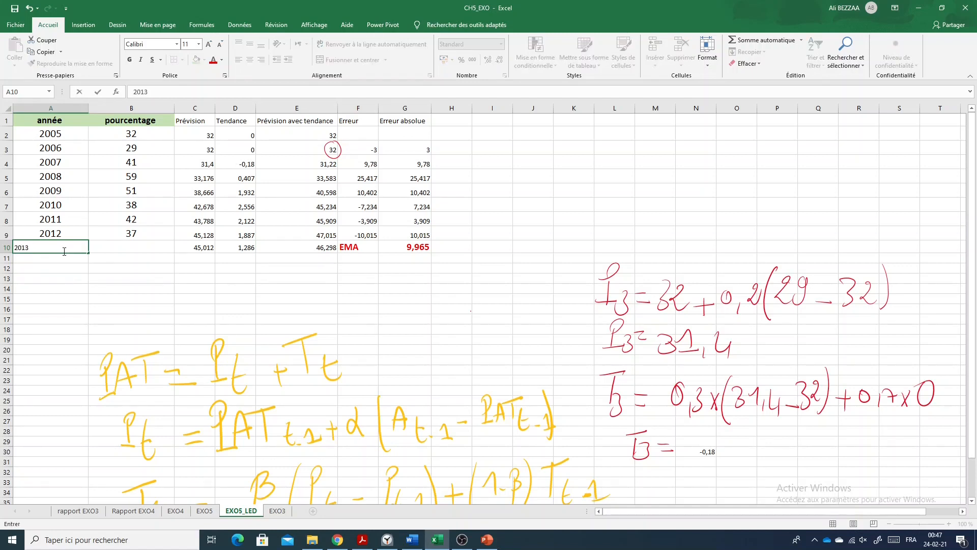
pyautogui.write('13')
pyautogui.click(139, 275)
# Format the 2013 Prévision avec tendance value in cell E10 as bold red text.
pyautogui.click(302, 250)
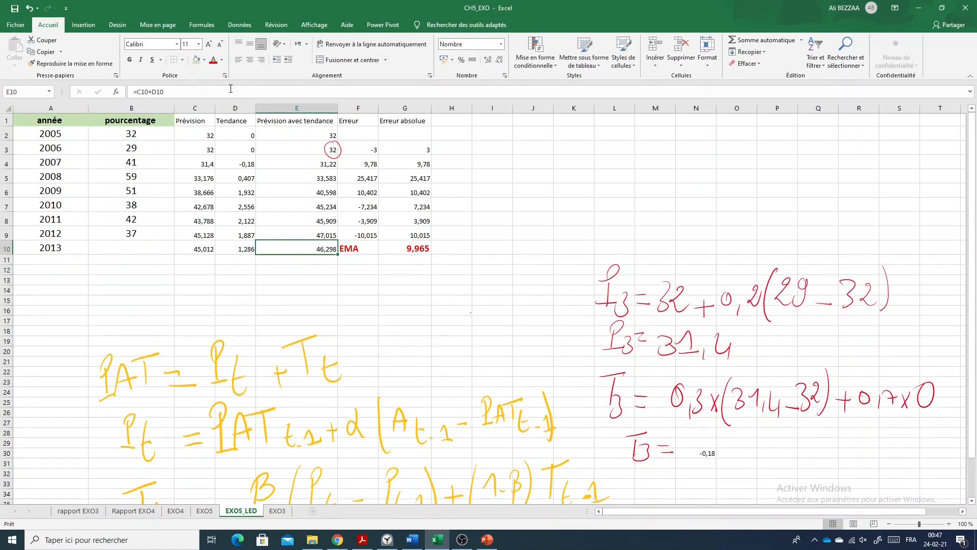
pyautogui.click(213, 60)
pyautogui.click(130, 60)
pyautogui.click(386, 282)
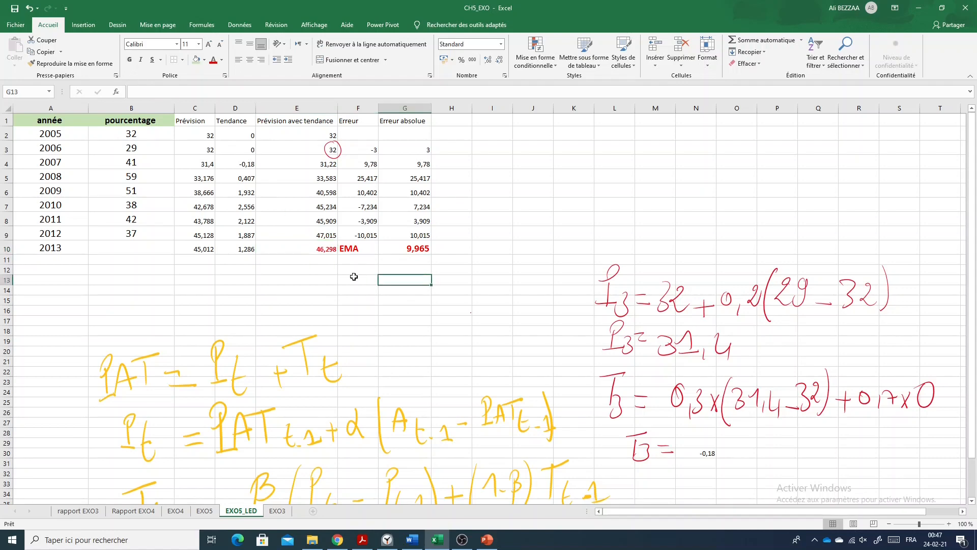
# Compare the EMA values on the EXO5 and EXO5_LED sheets and examine the EMA formula in cell E10 of EXO5.
pyautogui.click(205, 511)
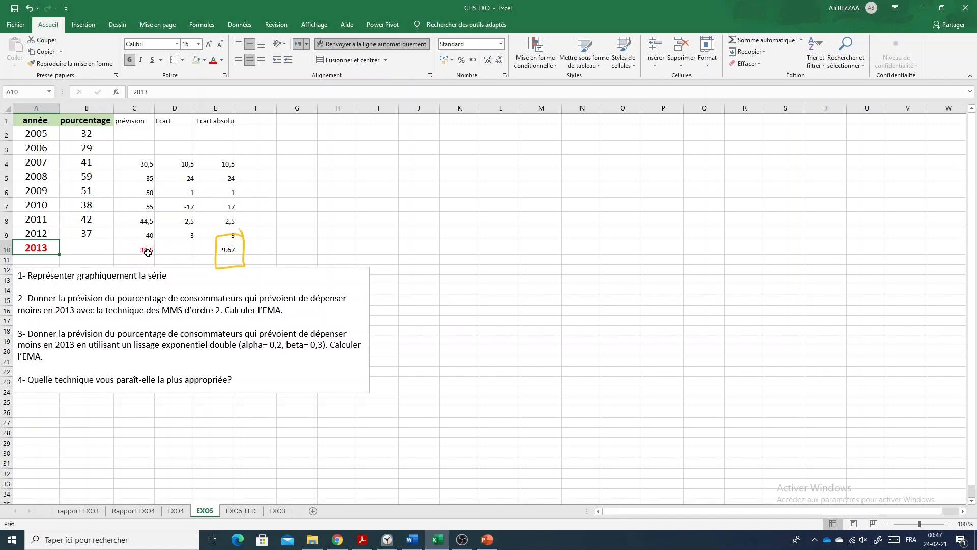
pyautogui.click(241, 511)
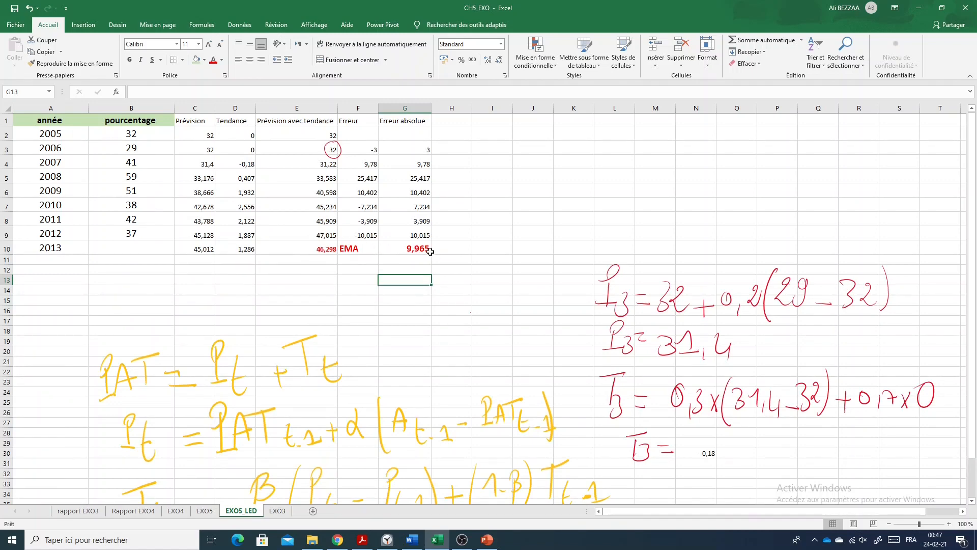
pyautogui.click(205, 511)
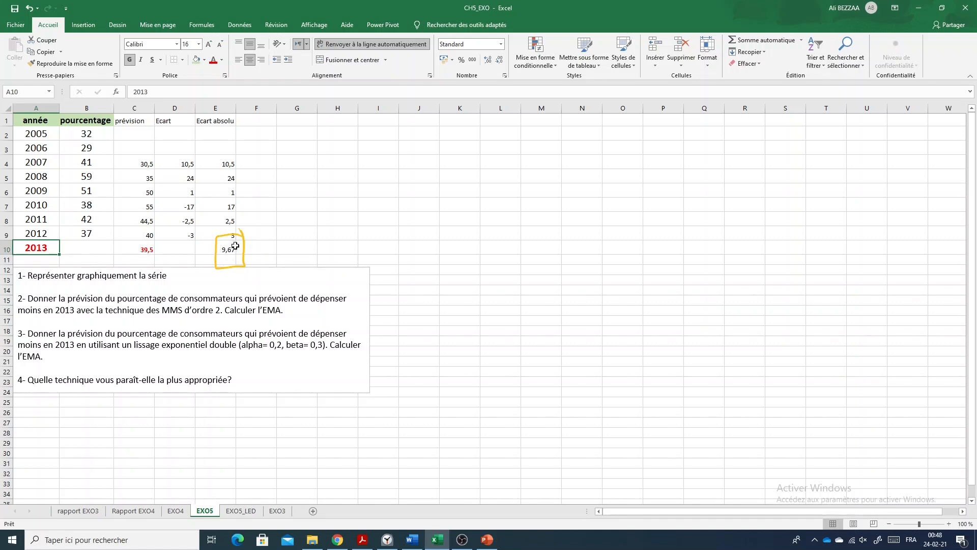
pyautogui.doubleClick(224, 249)
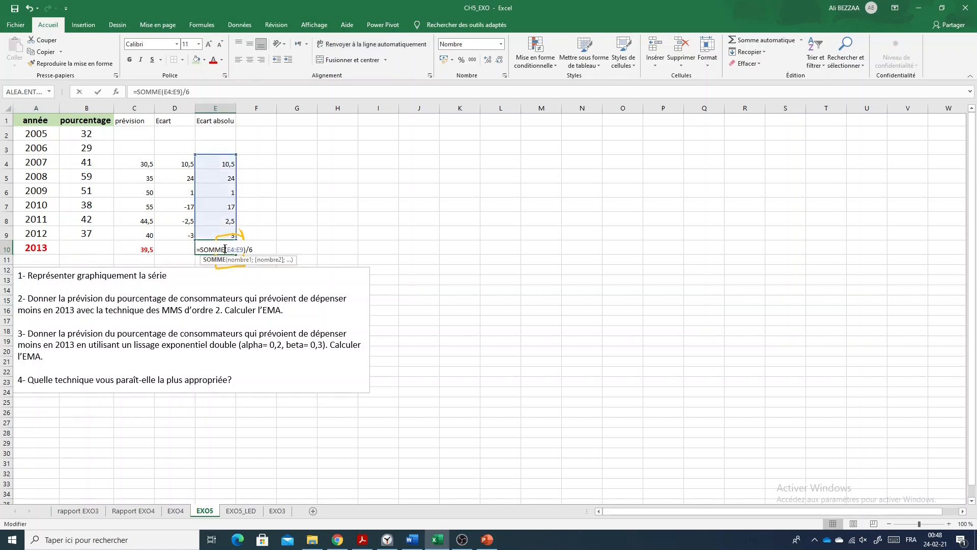
pyautogui.write('²')
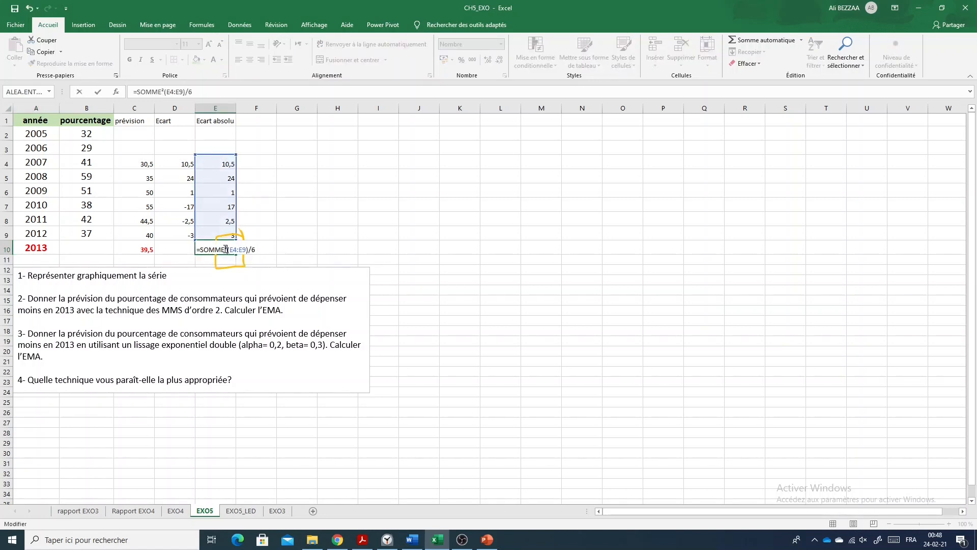
pyautogui.press('BackSpace')
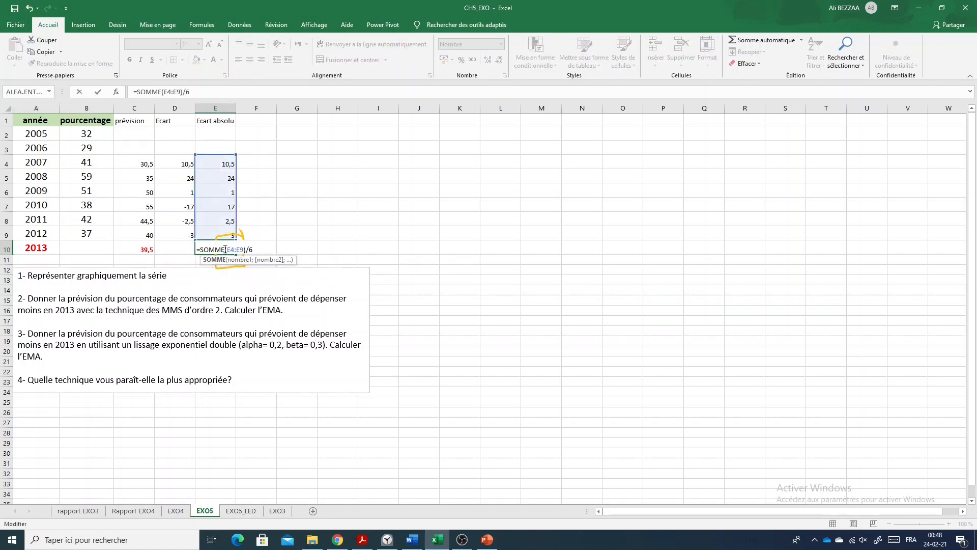
pyautogui.press('Escape')
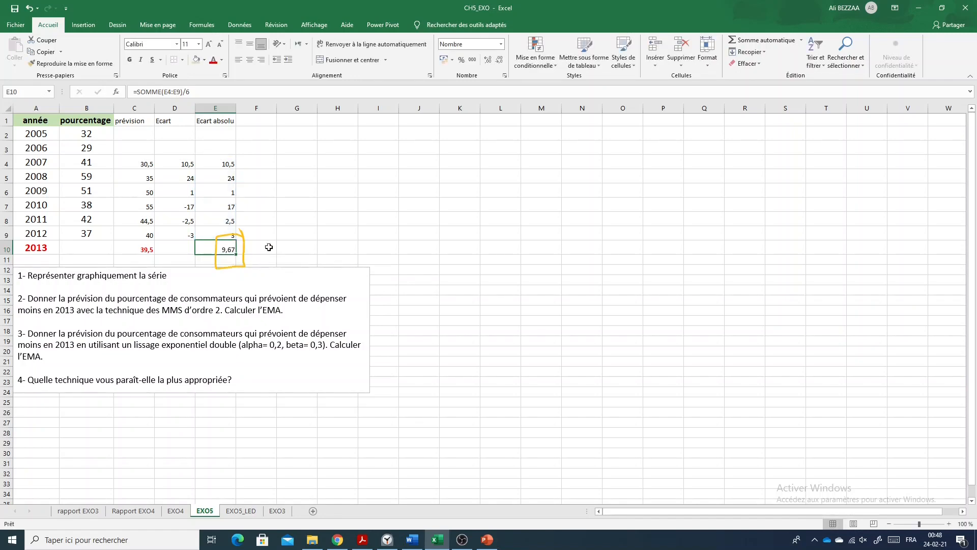
pyautogui.click(286, 248)
pyautogui.click(217, 251)
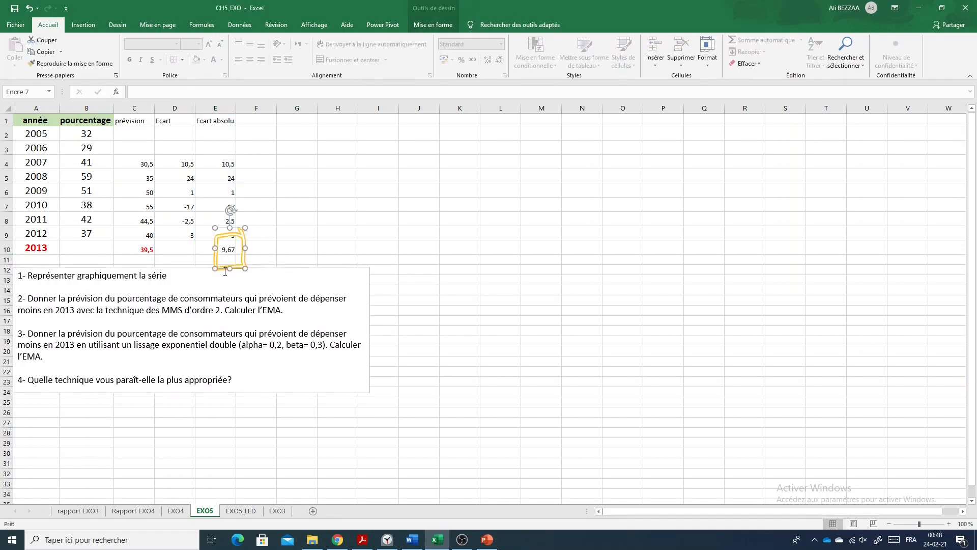
pyautogui.click(242, 511)
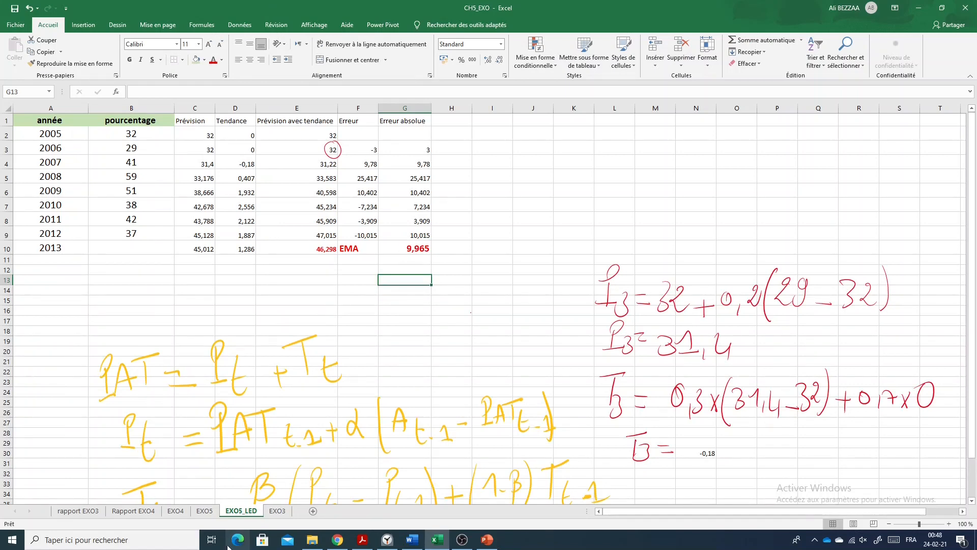
# Bold the words "paraît-elle la plus appropriée" in question 4 of the EXO5 sheet's text box.
pyautogui.click(201, 511)
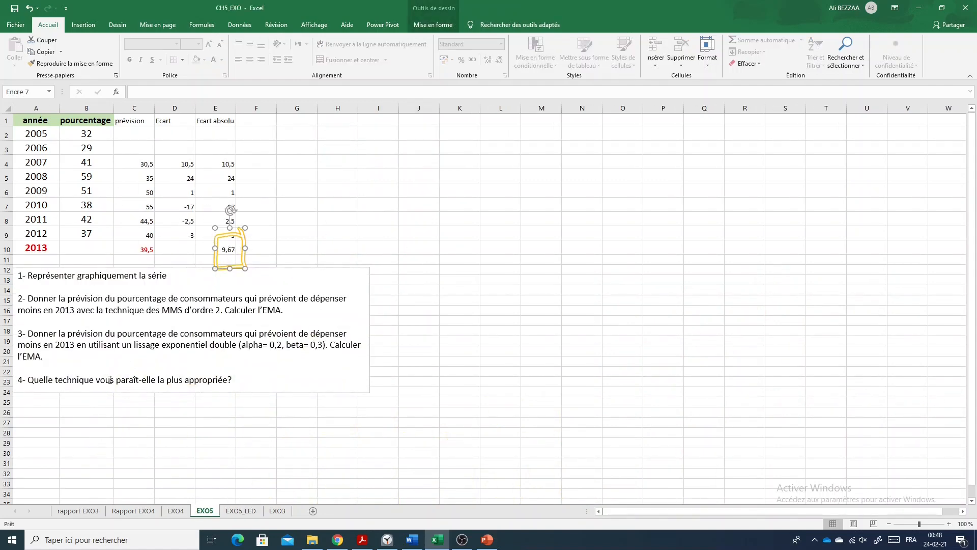
pyautogui.moveTo(125, 379); pyautogui.dragTo(227, 380)
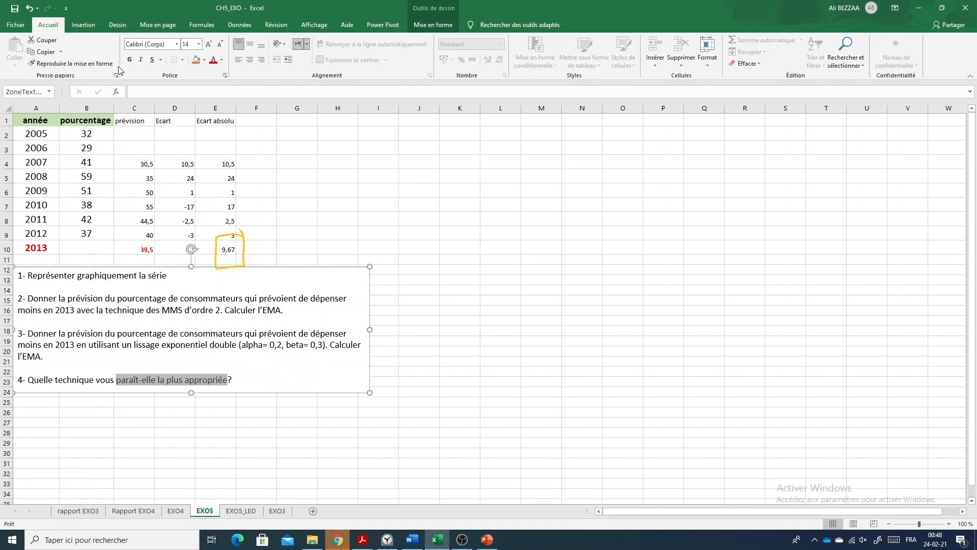
pyautogui.click(130, 60)
# Add the answer MMS2 after question 4 and return to the EXO5_LED sheet.
pyautogui.click(298, 391)
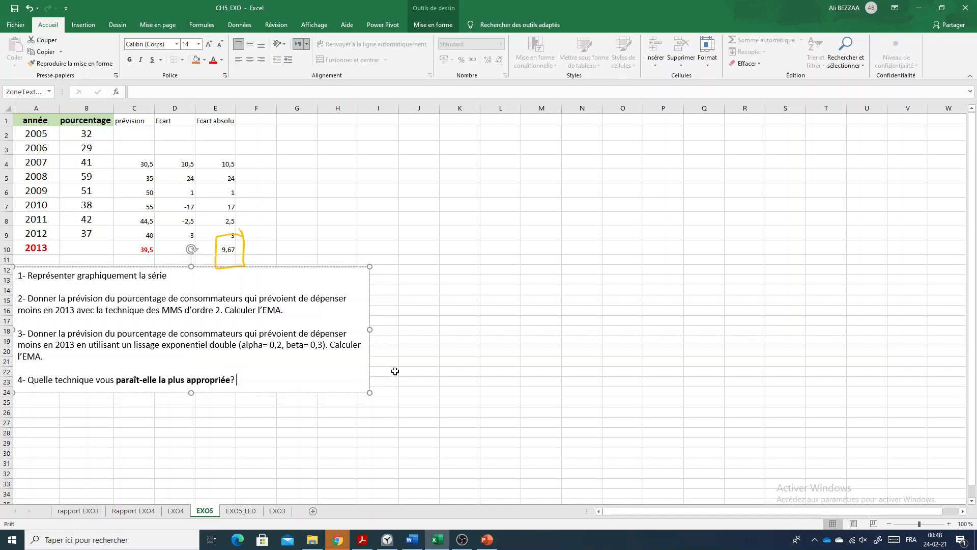
pyautogui.write('MMS2')
pyautogui.click(241, 510)
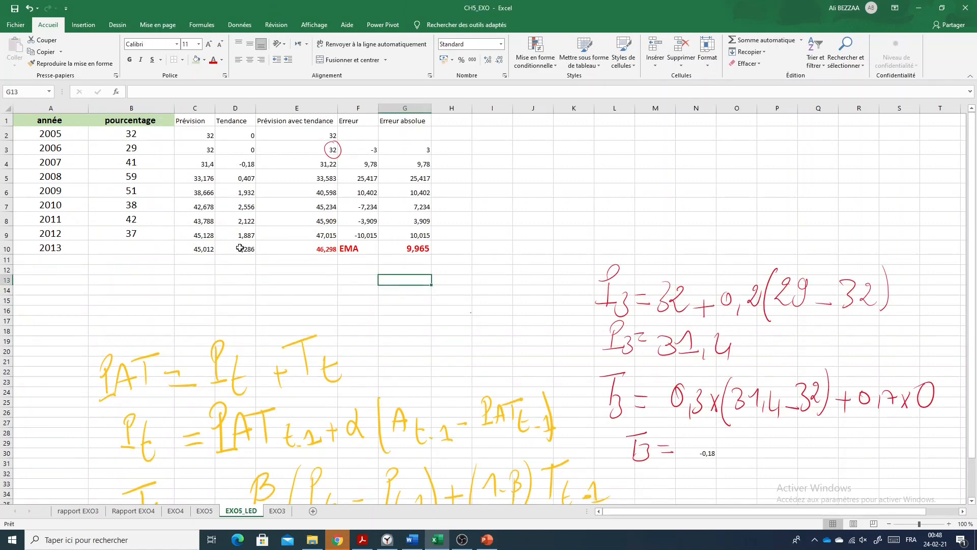